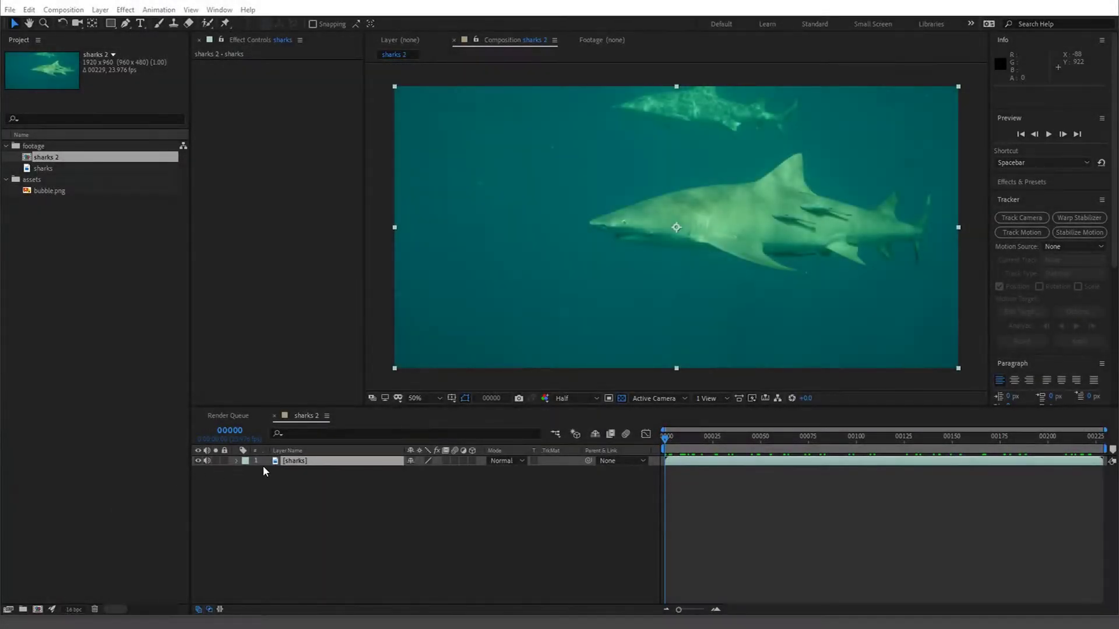
- Preview the shark footage, then return to the first frame of the clip
left_click(782, 435)
key("space")
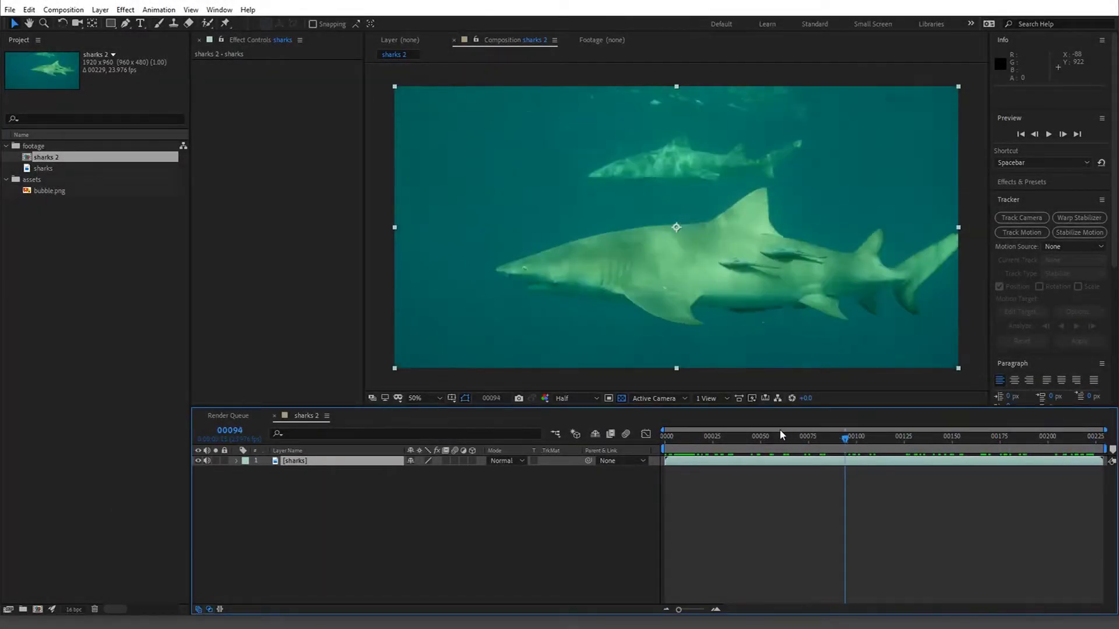
left_click_drag(782, 434, 646, 438)
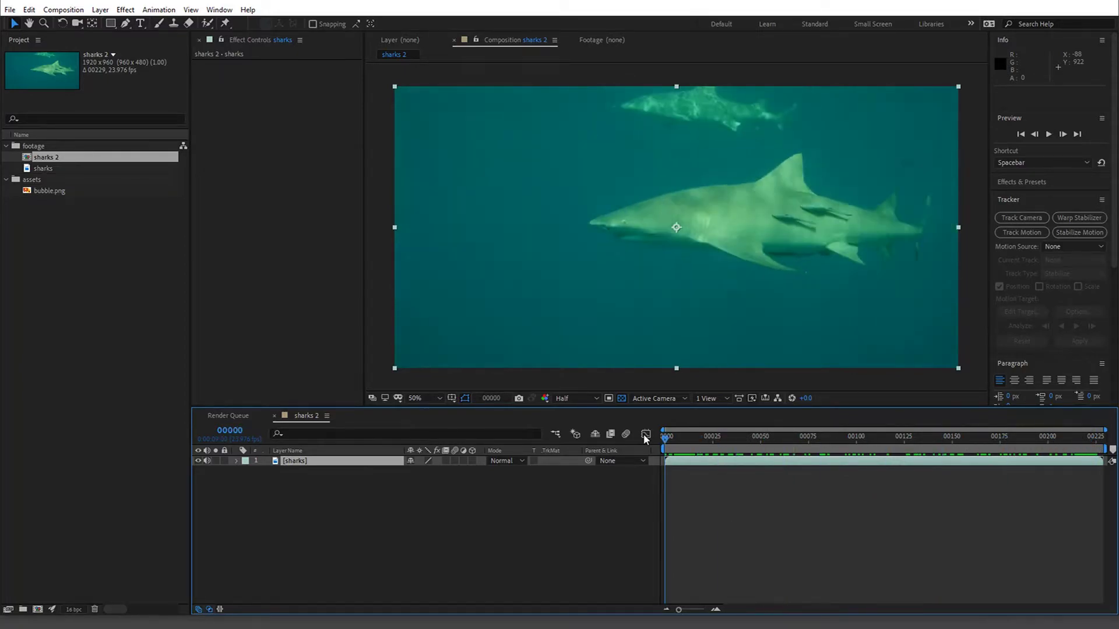
- Apply RE:Vision Plug-ins > Motion Vectors: Create to the sharks layer
left_click(285, 461)
left_click(126, 9)
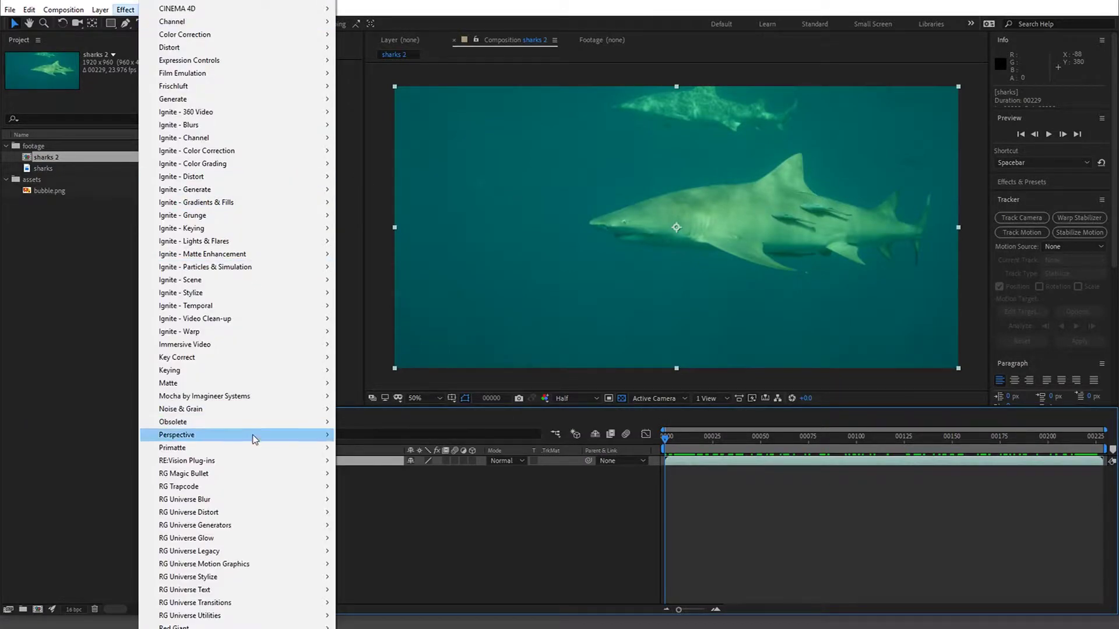
mouse_move(265, 464)
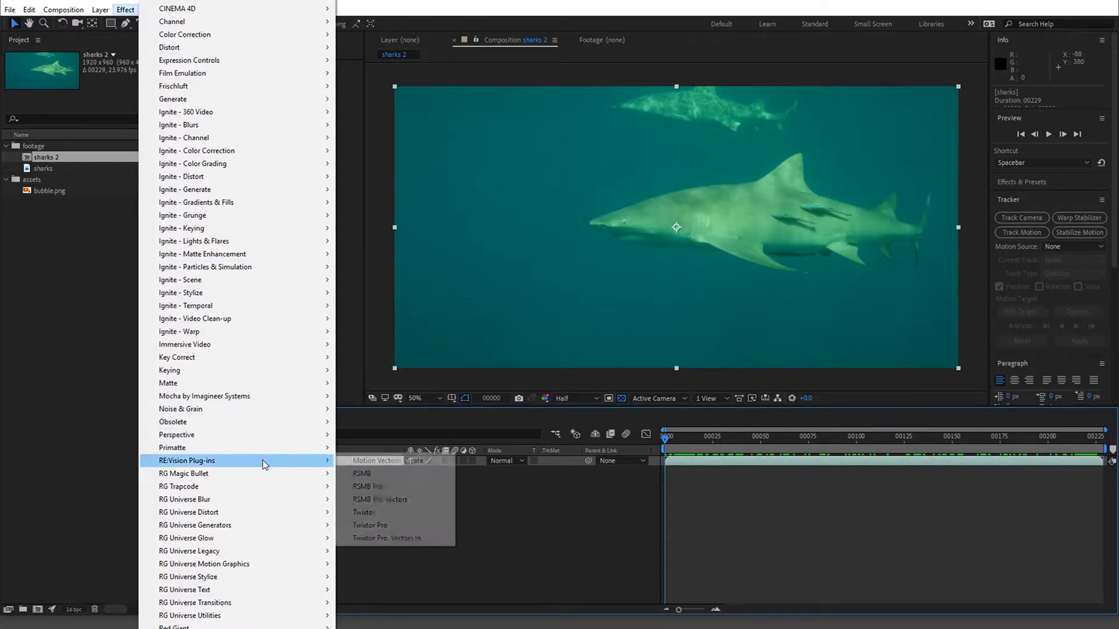
left_click(372, 463)
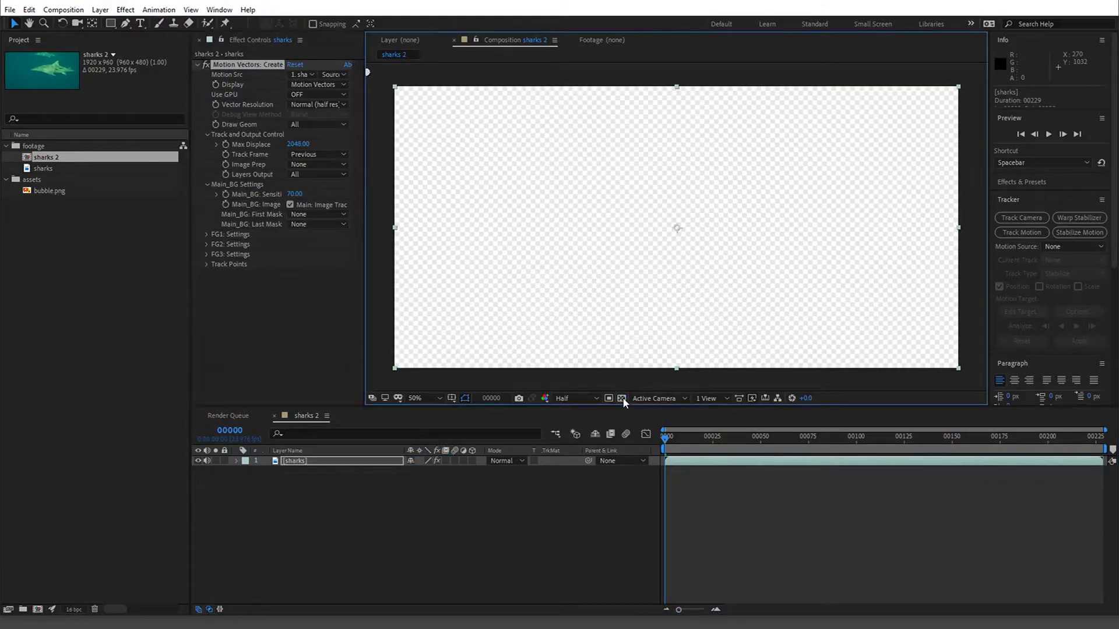
- Hide the transparency grid, set Track Frame to Next and Max Displace to 12
left_click(621, 398)
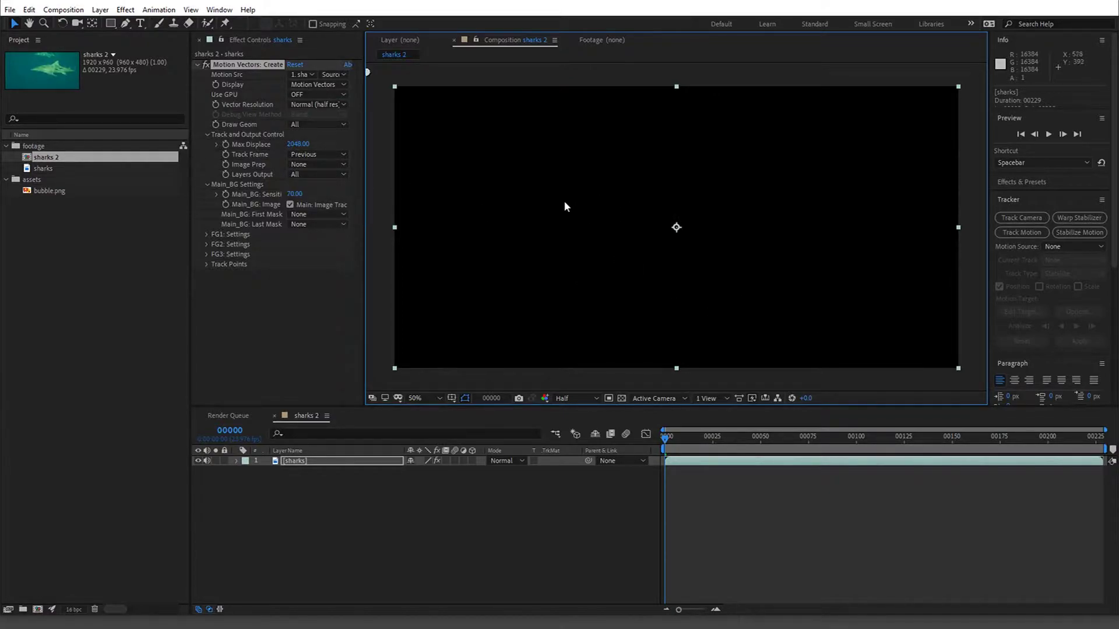
left_click(306, 155)
left_click(306, 180)
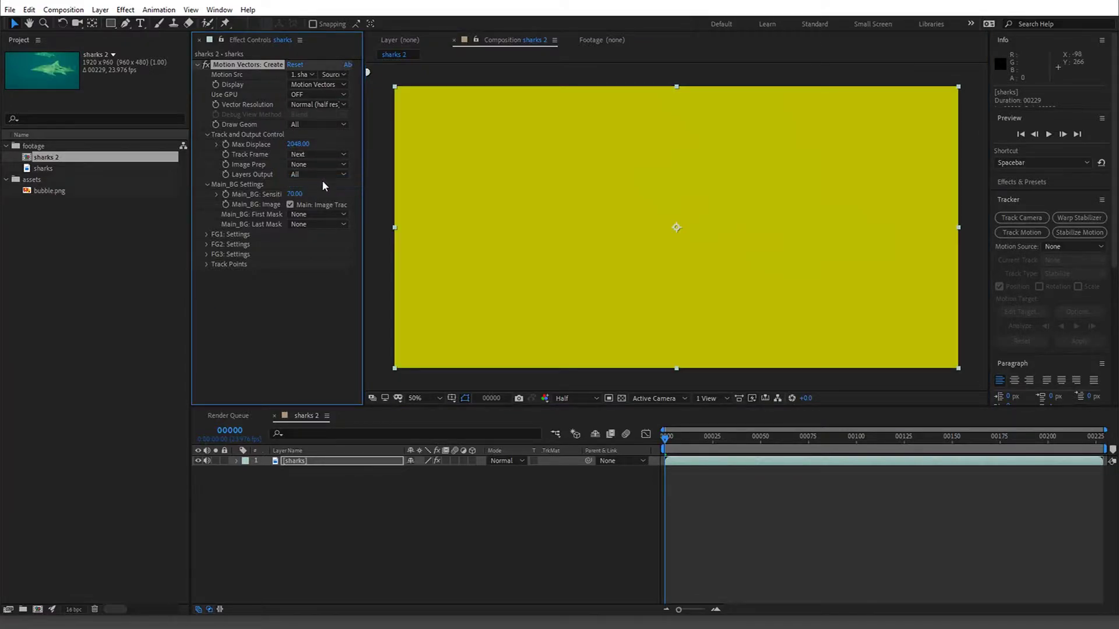
left_click(302, 144)
type("12")
key("Return")
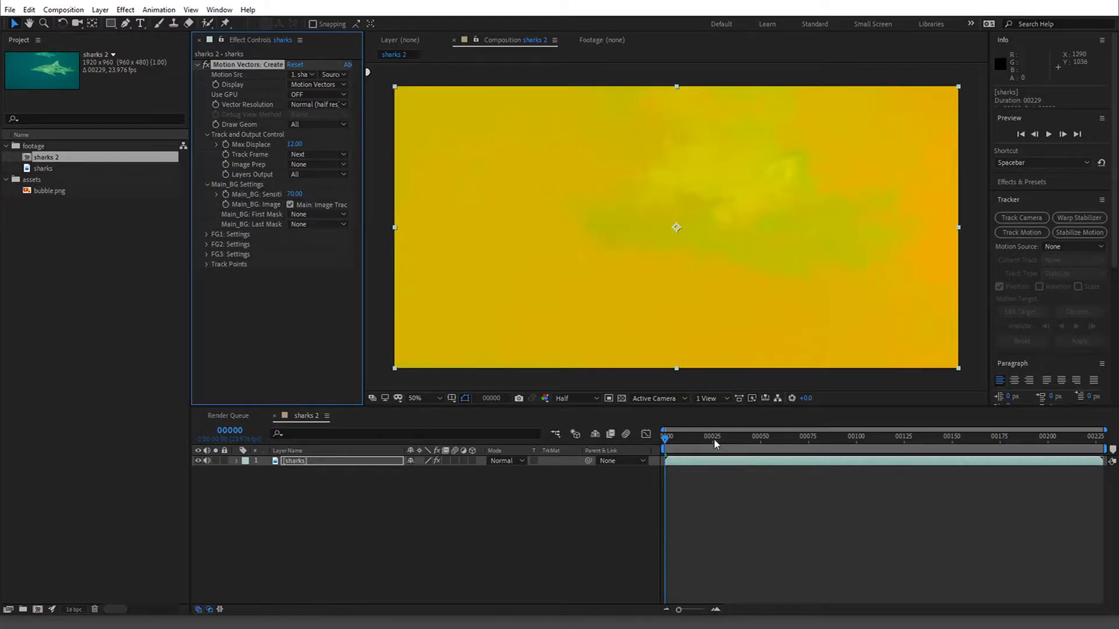
left_click_drag(708, 438, 703, 408)
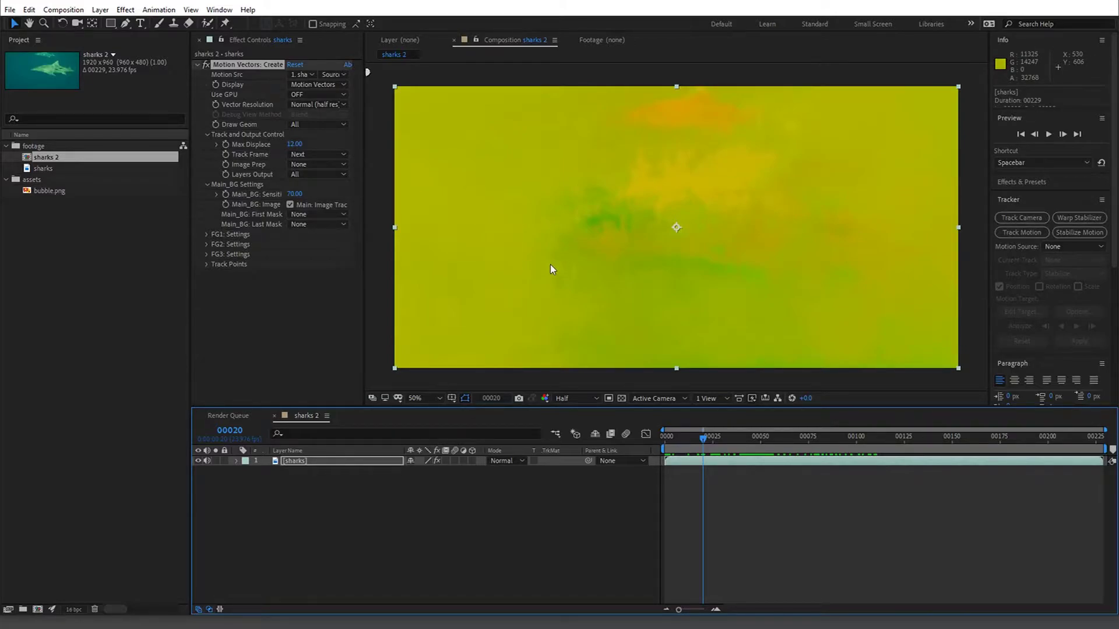
left_click_drag(799, 437, 828, 437)
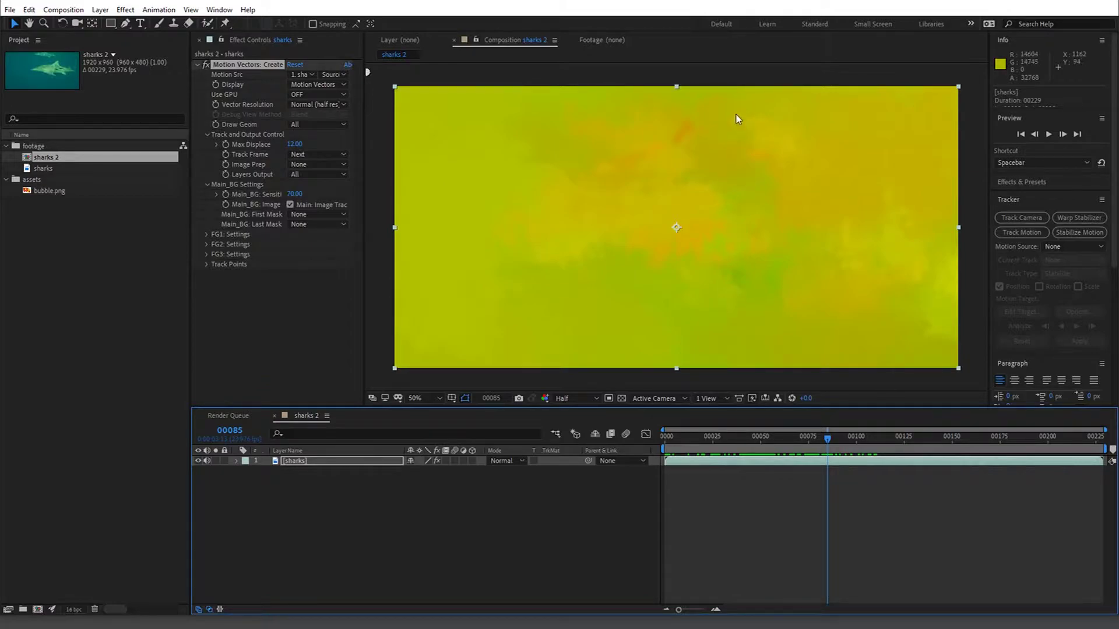
left_click_drag(778, 438, 832, 438)
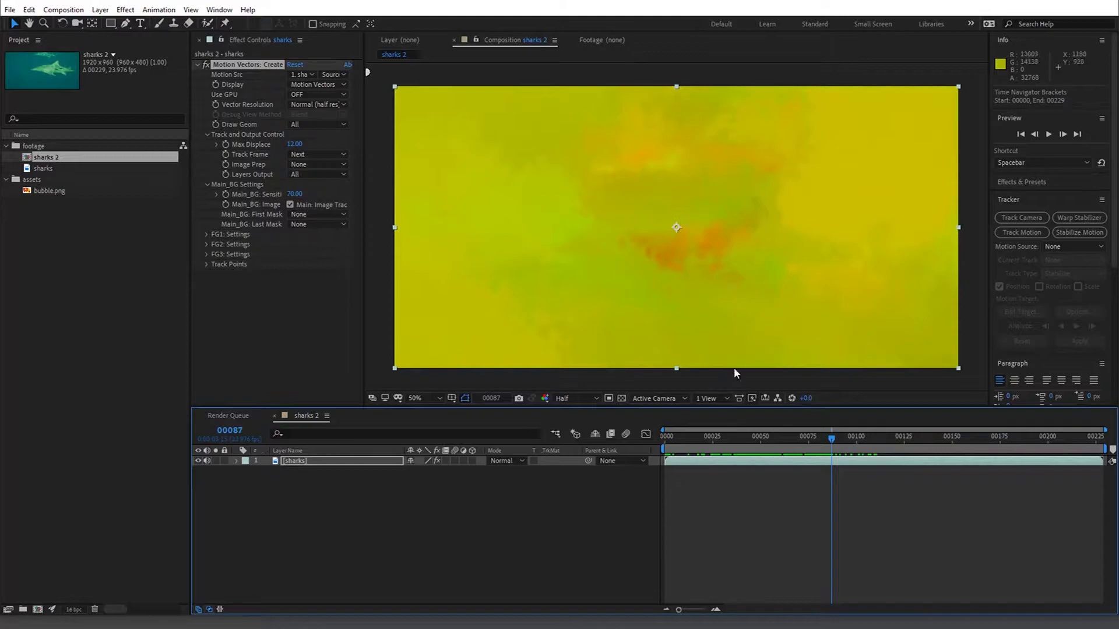
mouse_move(717, 434)
left_mouse_down()
mouse_move(699, 430)
mouse_move(974, 406)
mouse_move(858, 407)
mouse_move(774, 380)
mouse_move(901, 412)
mouse_move(664, 427)
mouse_move(761, 431)
mouse_move(715, 436)
mouse_move(732, 435)
left_mouse_up()
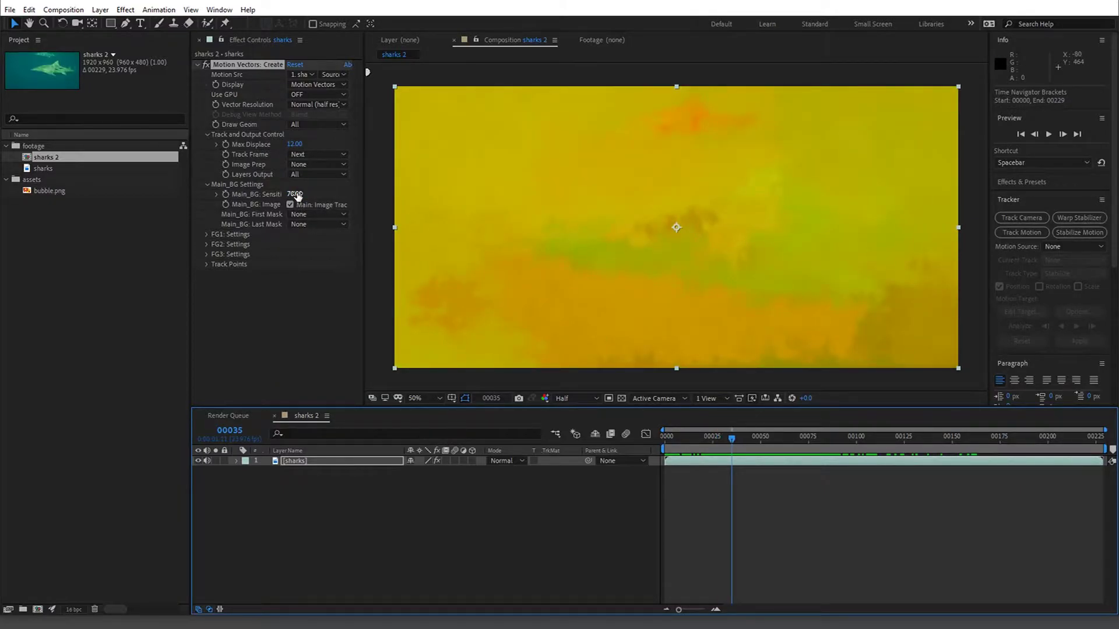
- Set Main_BG Sensitivity to 100 and play the motion-vector render from the first frame
key("Return")
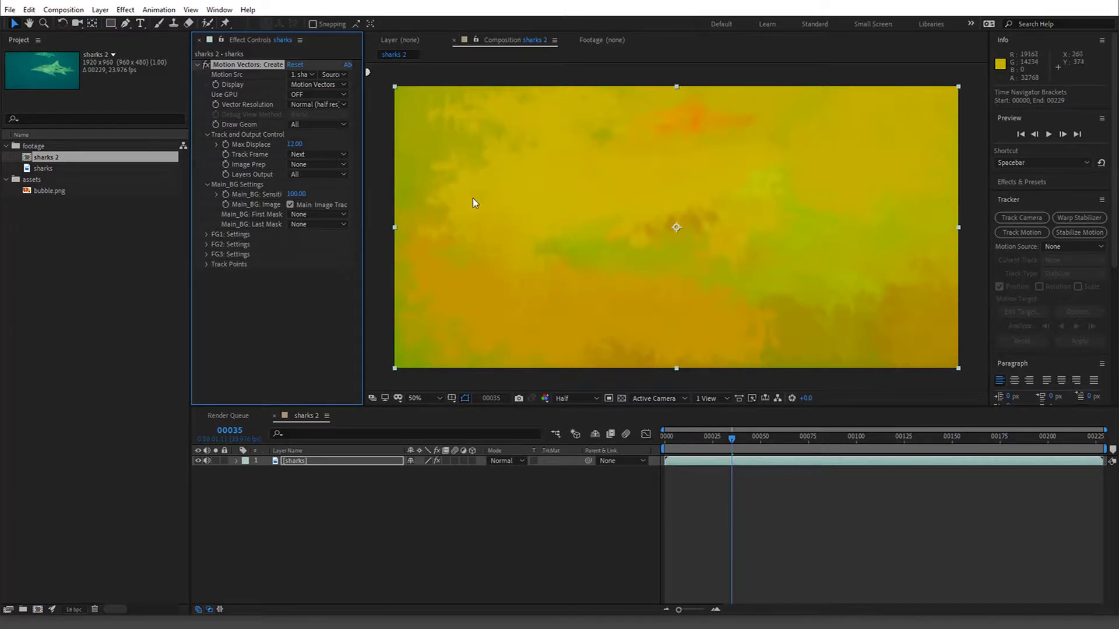
left_click(654, 417)
key("Home")
key("space")
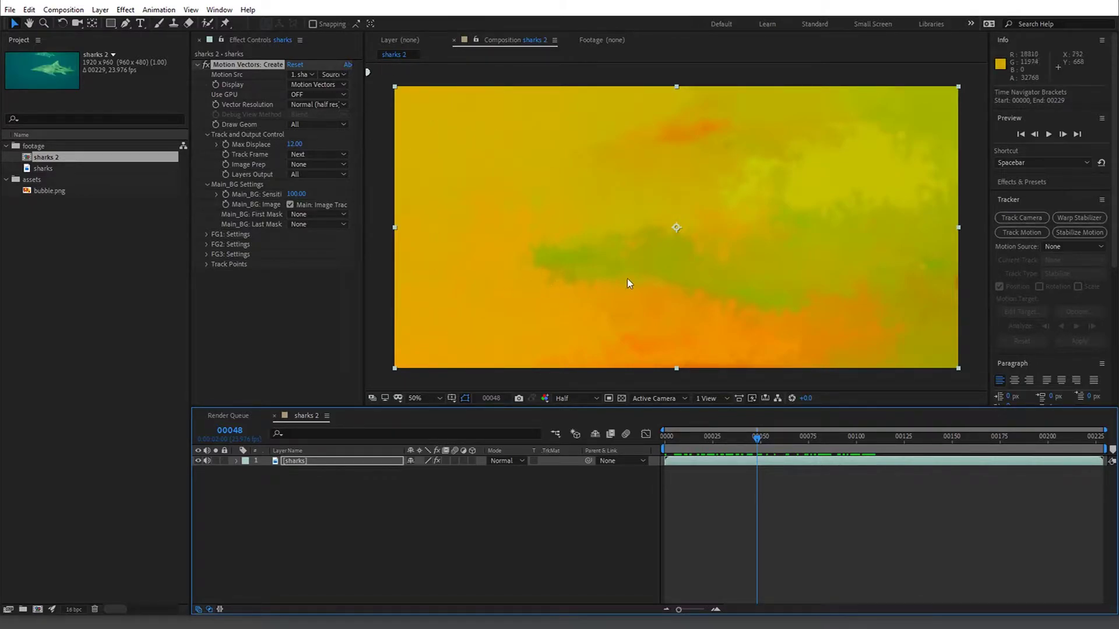
- Disable the Motion Vectors effect and scrub the timeline to compare the original footage
left_click(206, 65)
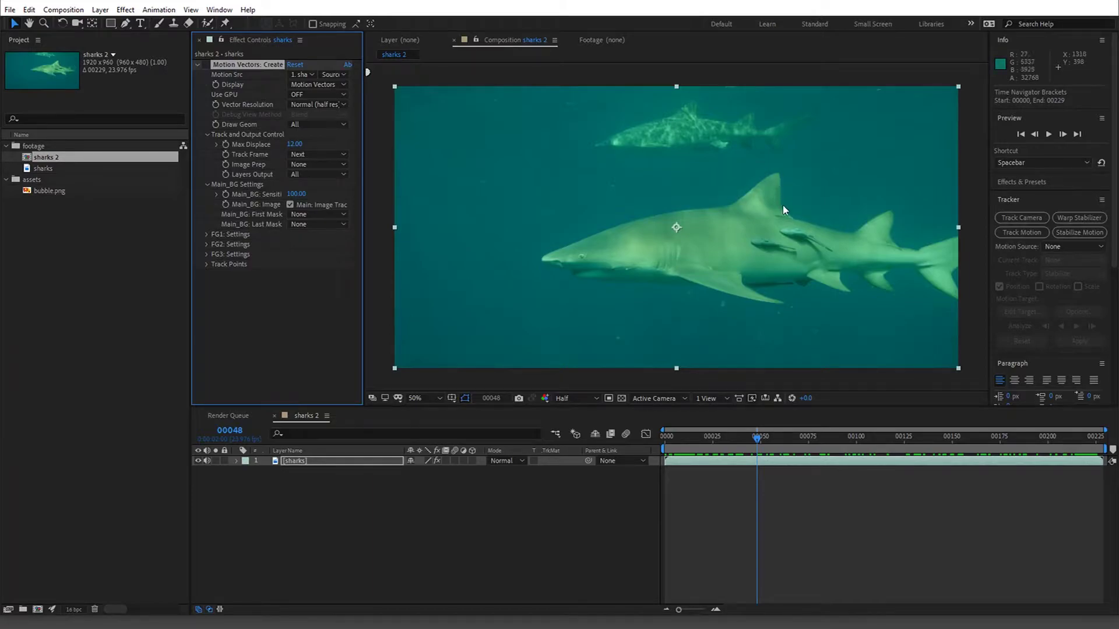
left_click_drag(727, 441, 923, 445)
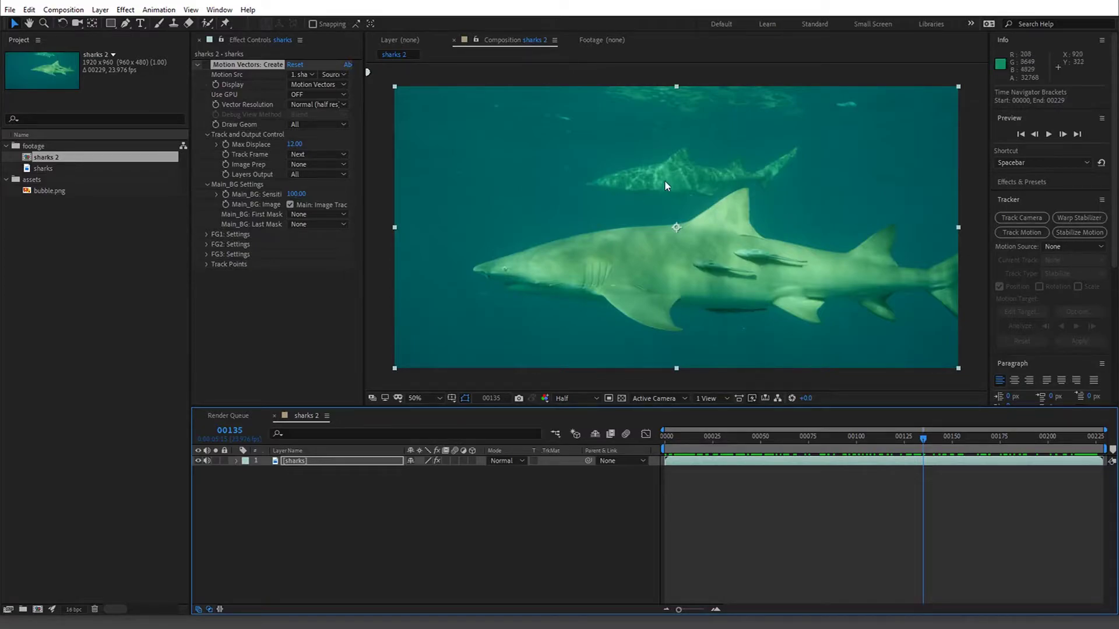
left_click_drag(673, 437, 729, 433)
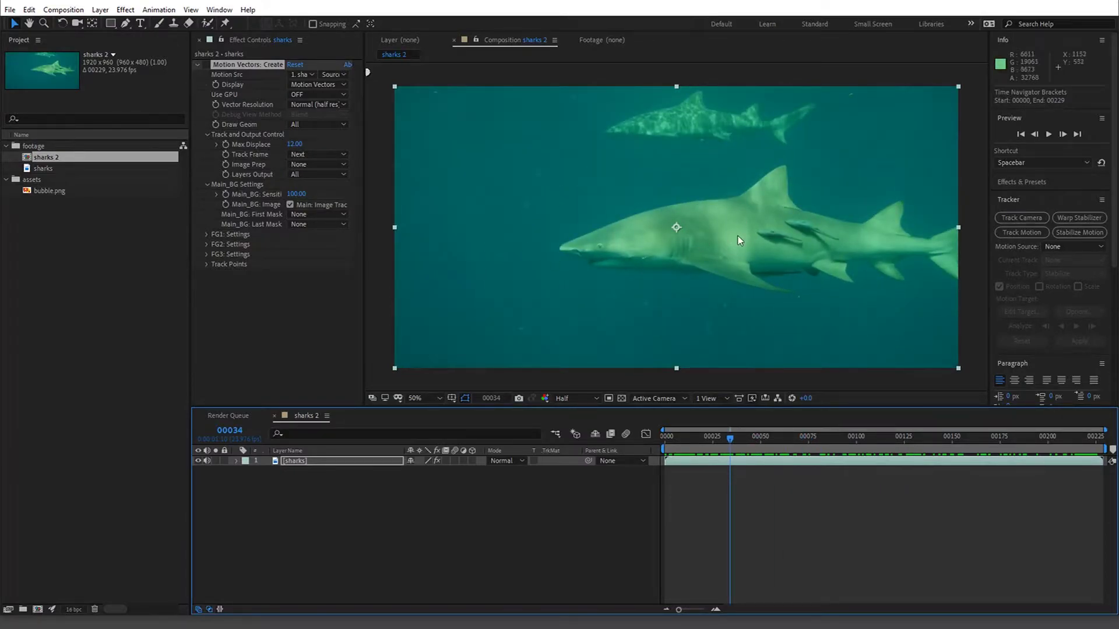
left_click_drag(730, 435, 795, 436)
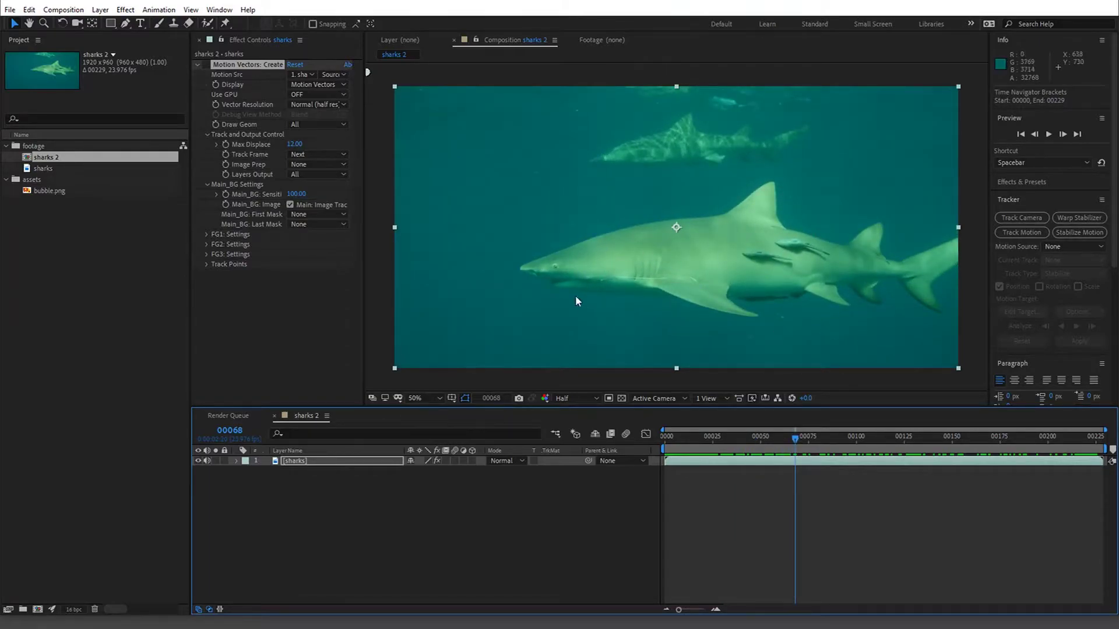
- Duplicate the sharks layer, remove the effect from the top copy, and hide it
left_click(206, 65)
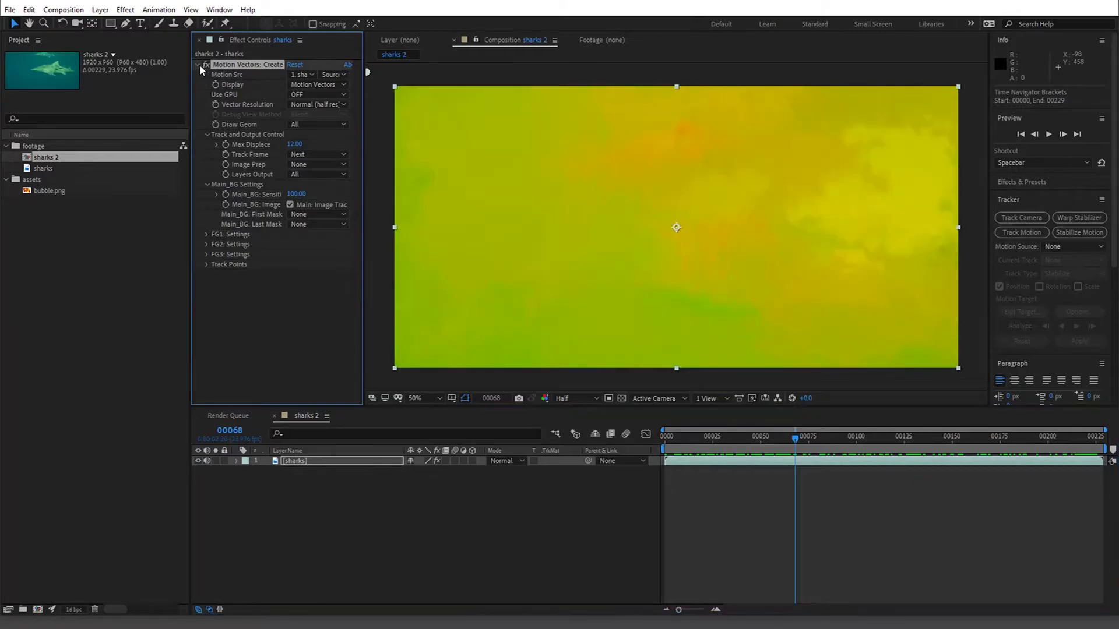
left_click(319, 461)
key("ctrl+d")
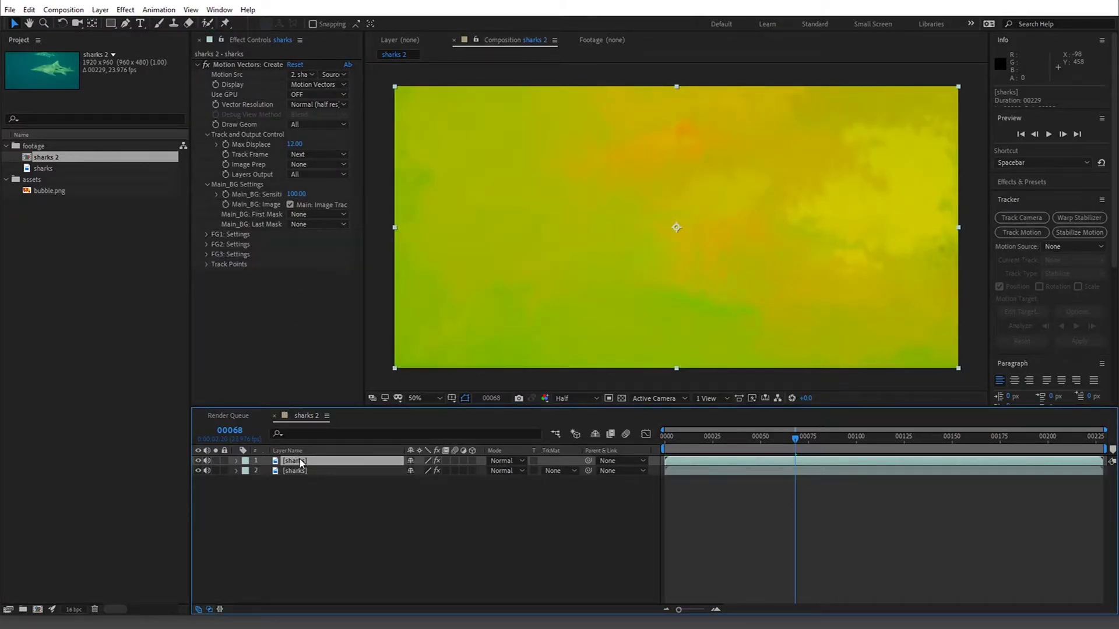
left_click(233, 67)
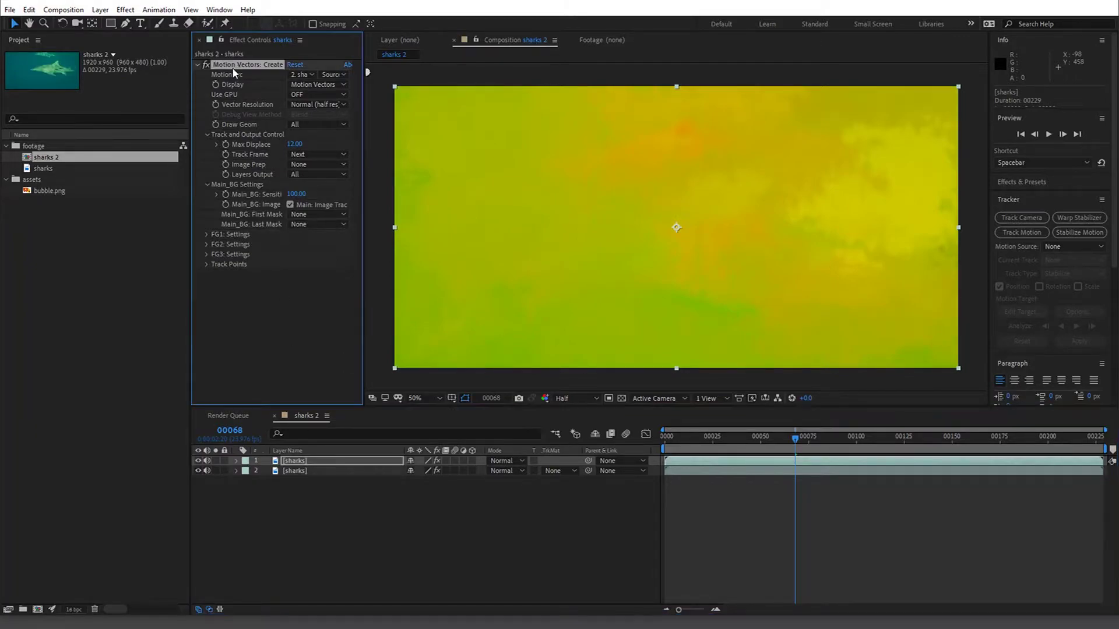
key("Delete")
left_click(300, 471)
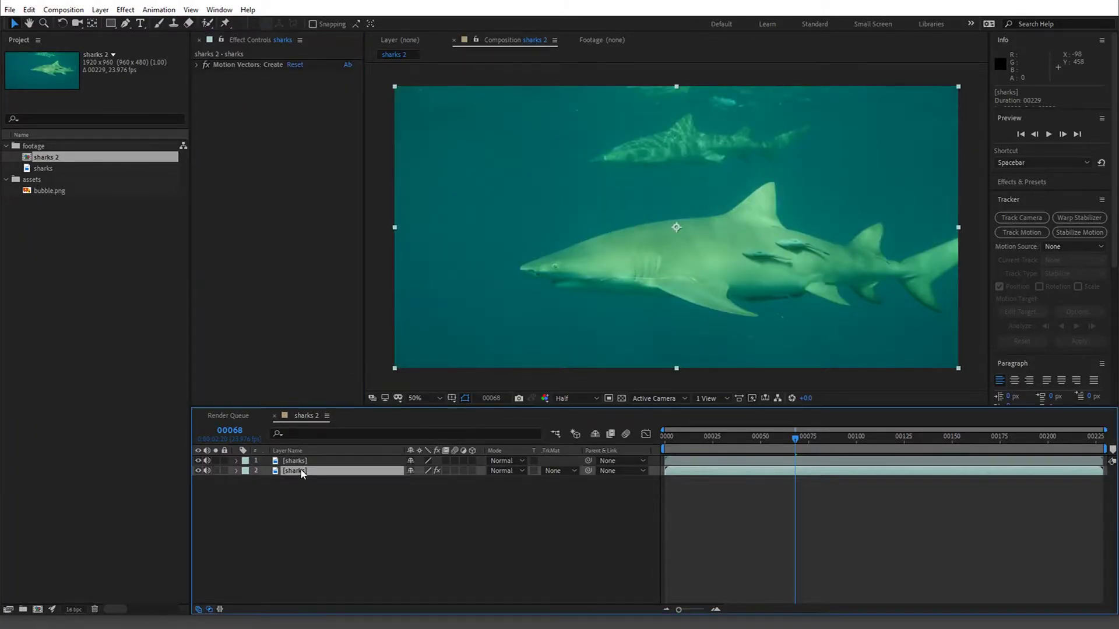
left_click(199, 461)
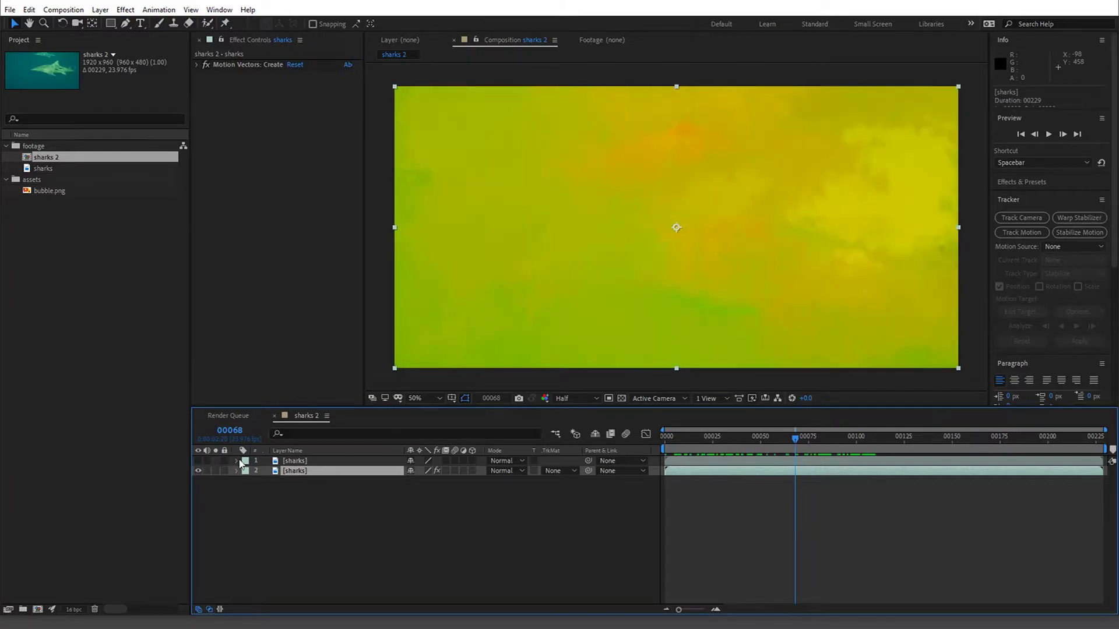
- Pre-compose the effected sharks layer into 'vector' with all attributes moved
left_click(100, 10)
left_click(175, 428)
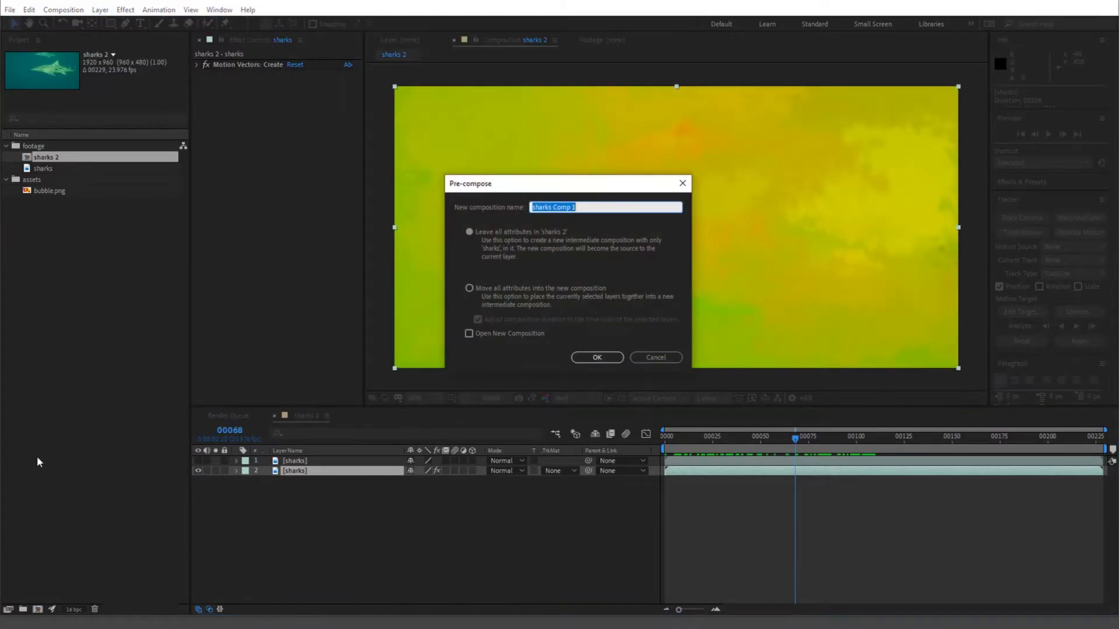
type("vector")
left_click(517, 289)
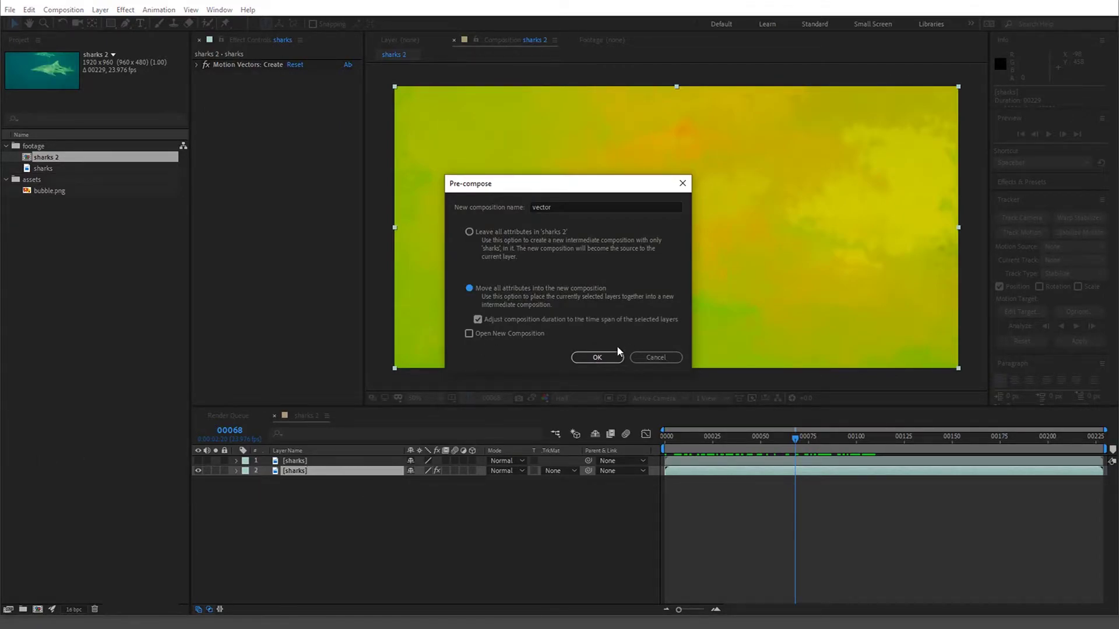
left_click(611, 356)
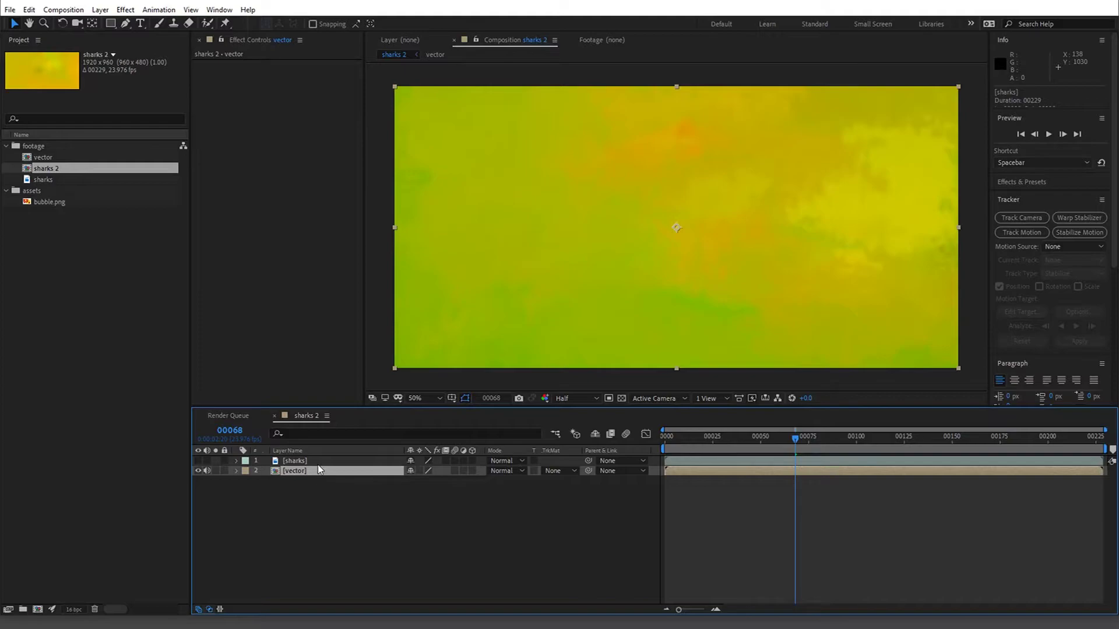
- Select the second sharks layer and make it visible in the viewer
key("ctrl+Up")
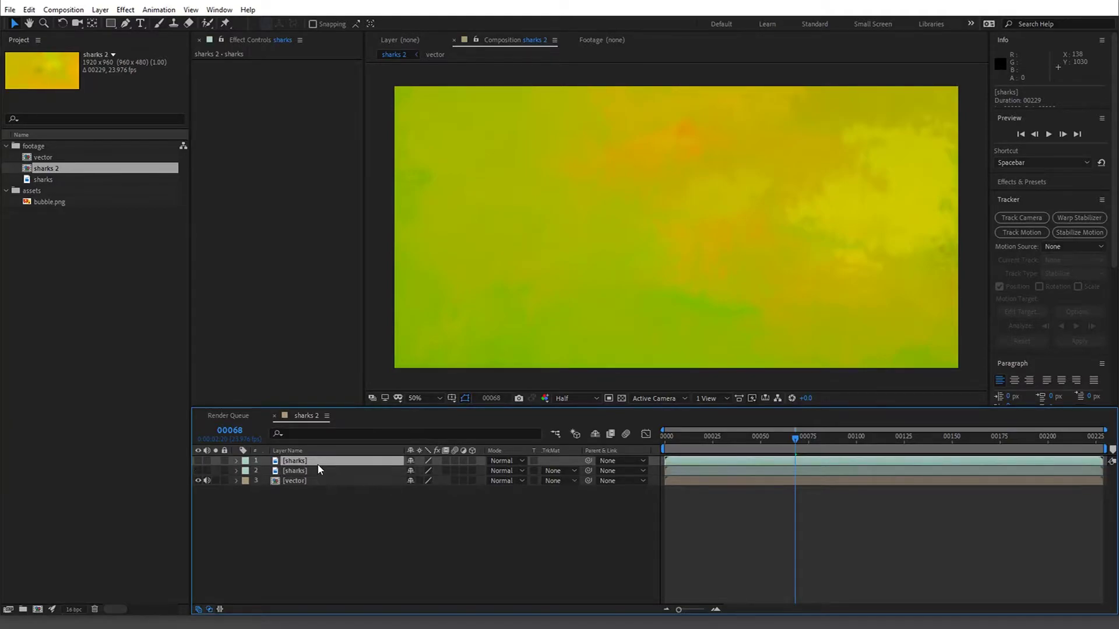
left_click(308, 470)
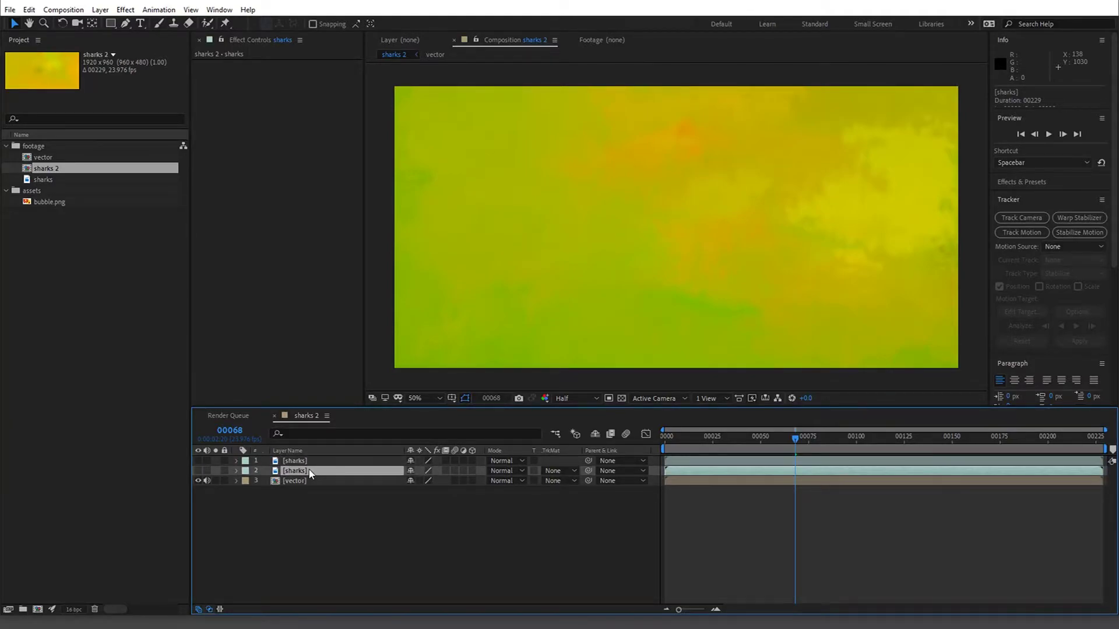
left_click(198, 471)
left_click(255, 366)
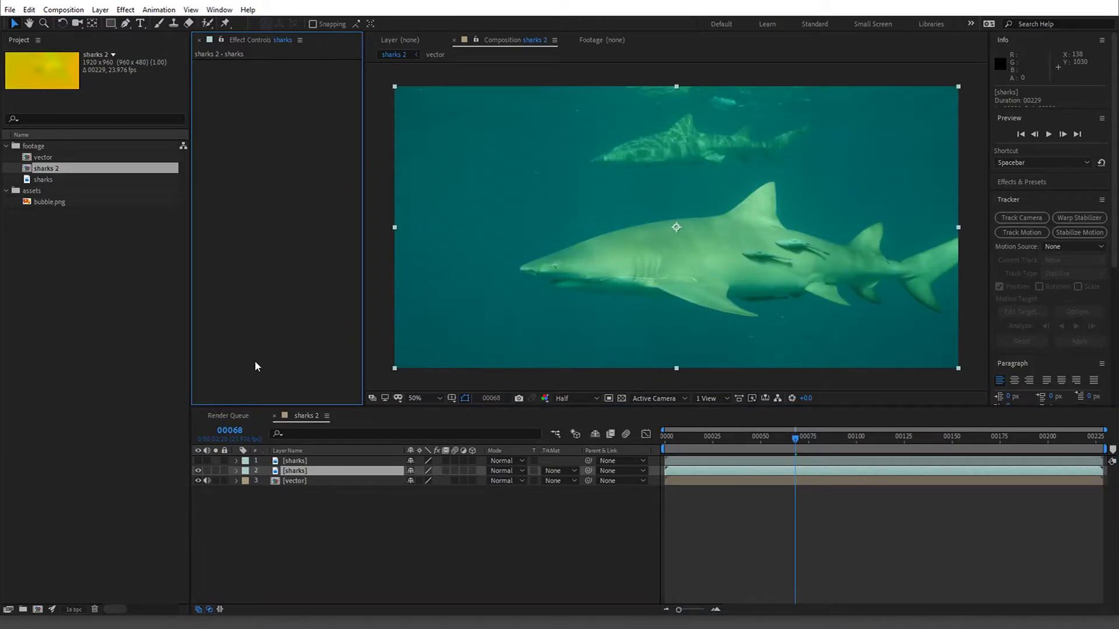
- Apply a Tint effect to the sharks layer and adjust Amount to Tint to desaturate it
key("ctrl+space")
type("tint")
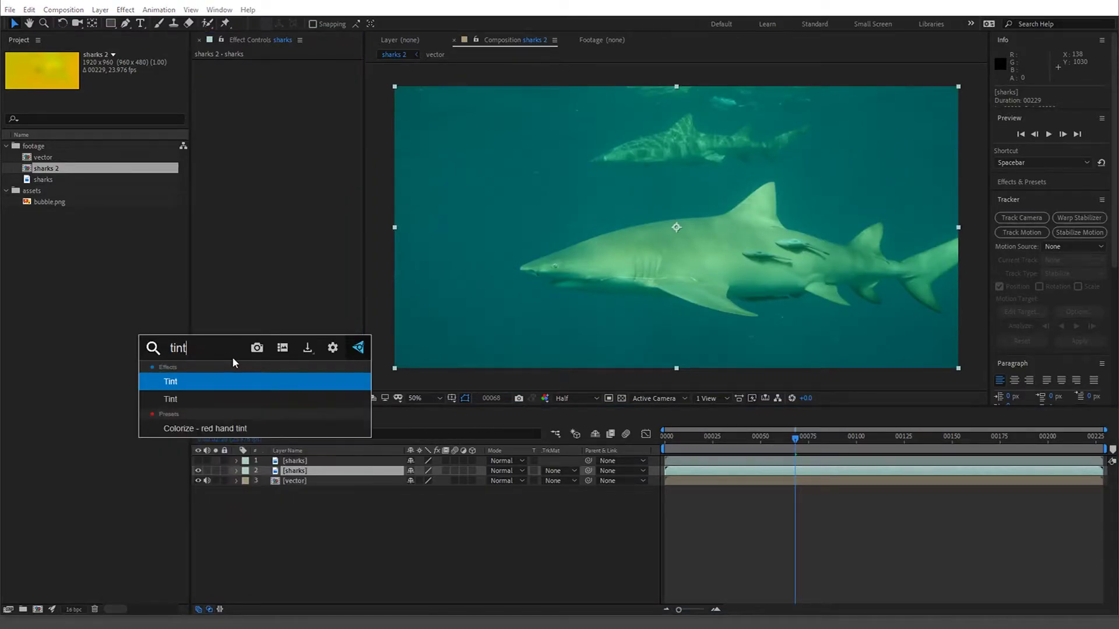
key("Return")
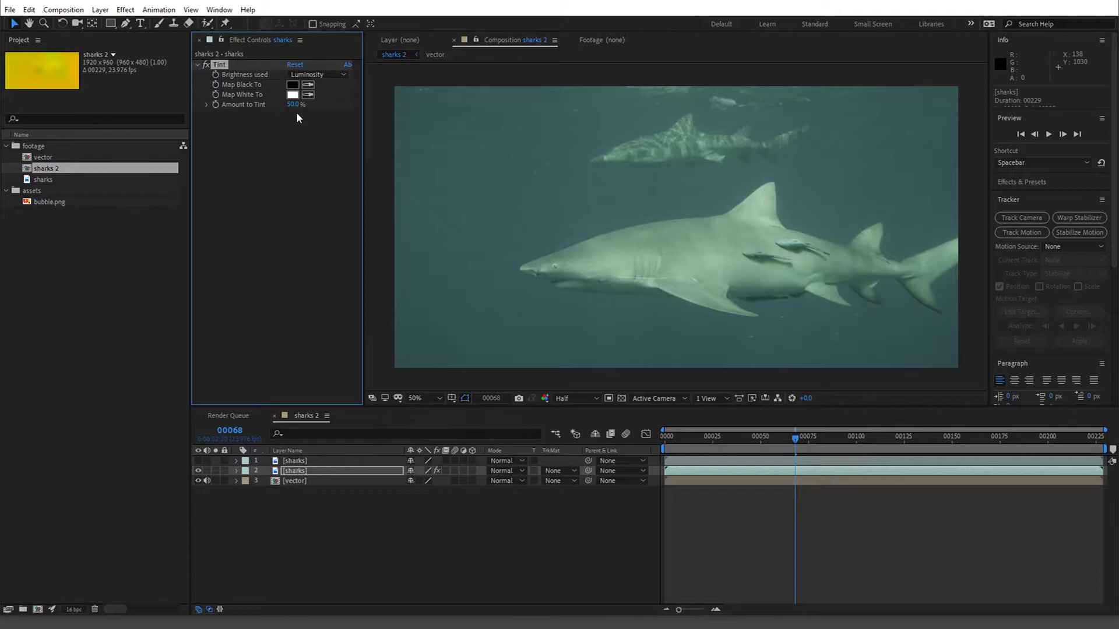
left_click_drag(294, 104, 467, 108)
left_click(315, 221)
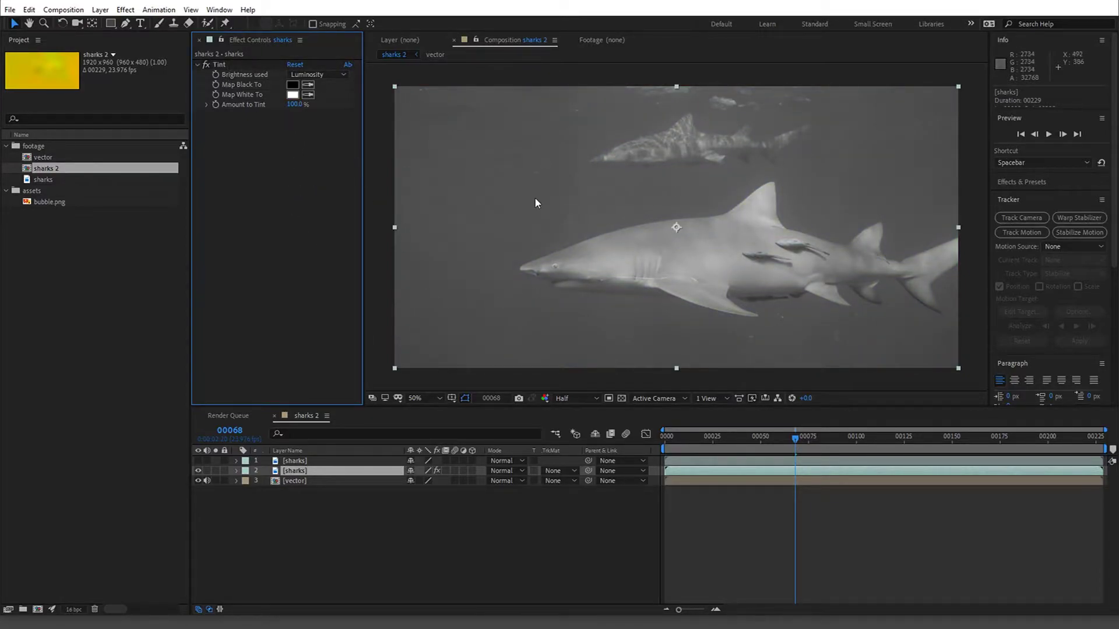
left_click_drag(296, 105, 272, 105)
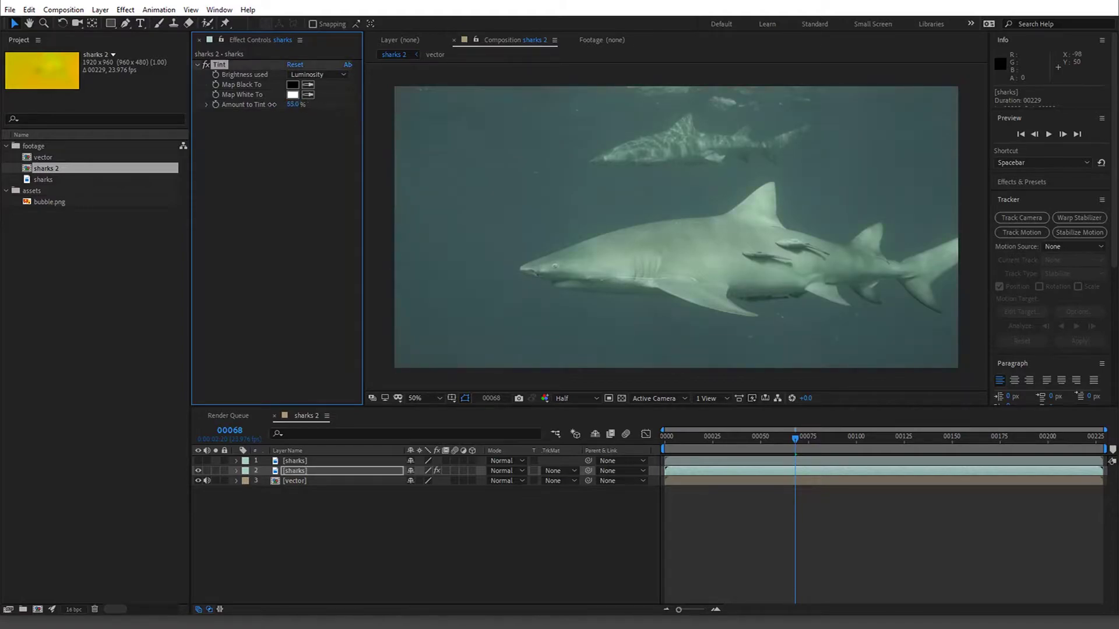
left_click(197, 64)
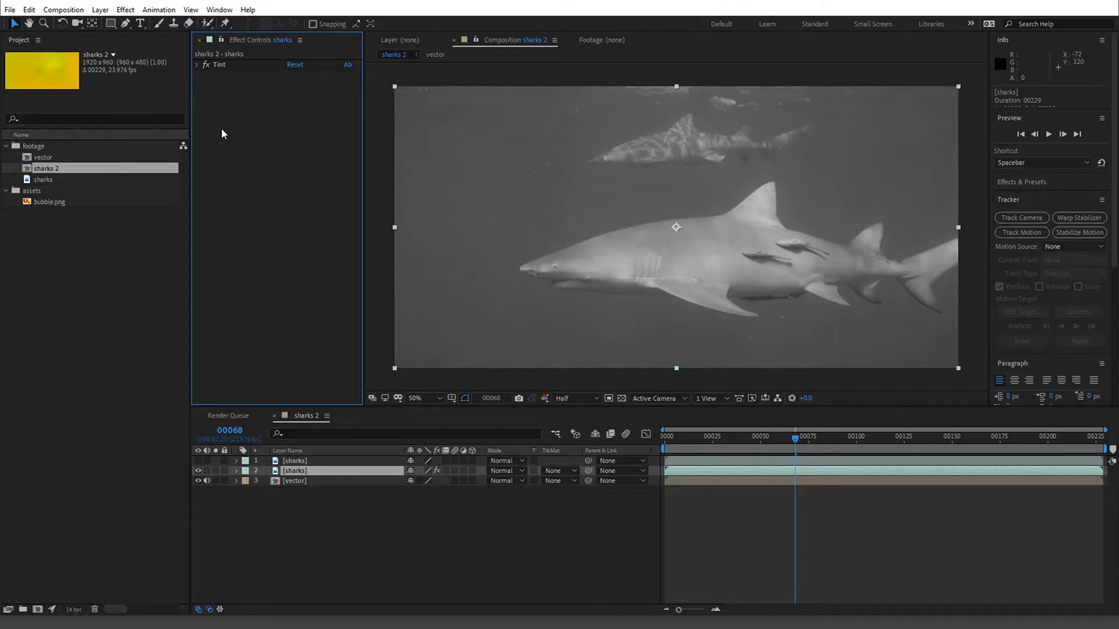
- Apply Levels with Input Black 4497.6 and Input White 16448.3, then check frame 00142
key("ctrl+space")
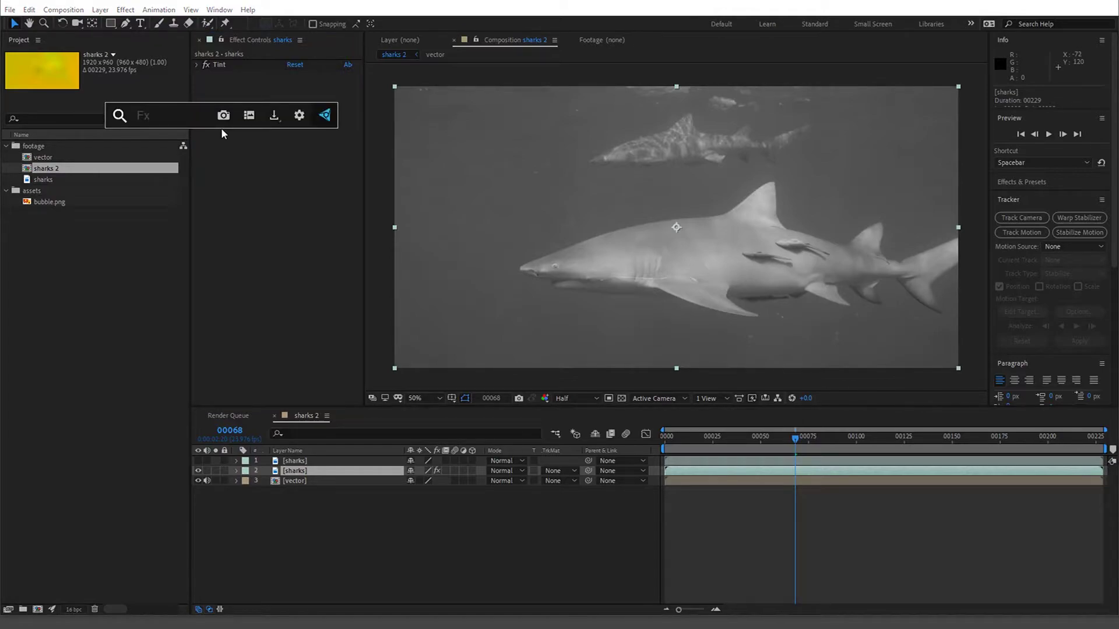
type("level")
key("Return")
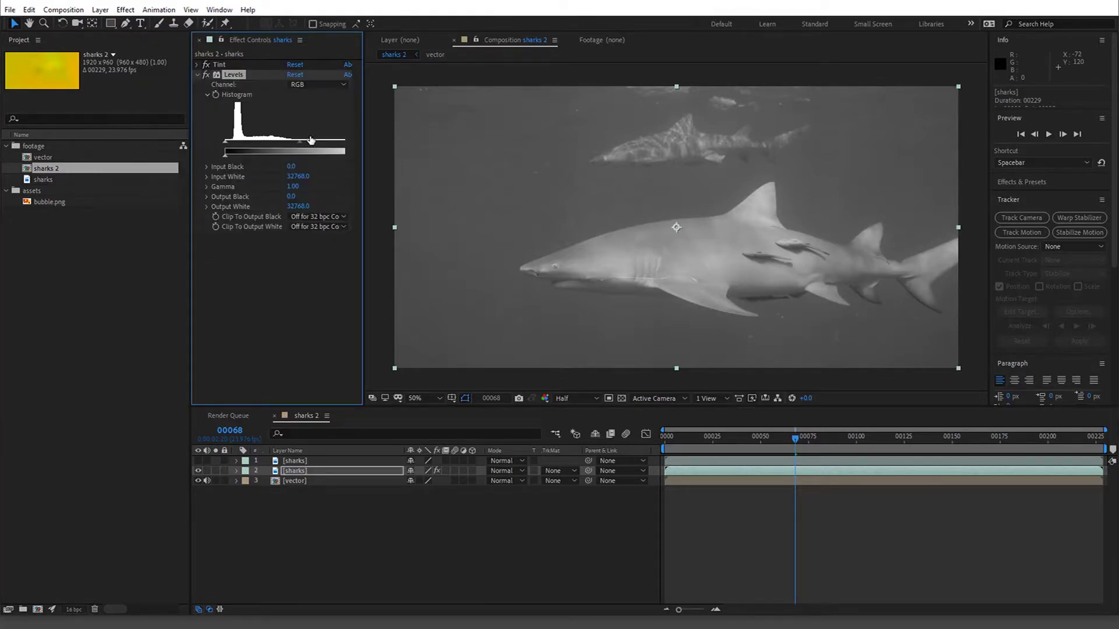
left_click_drag(364, 138, 317, 144)
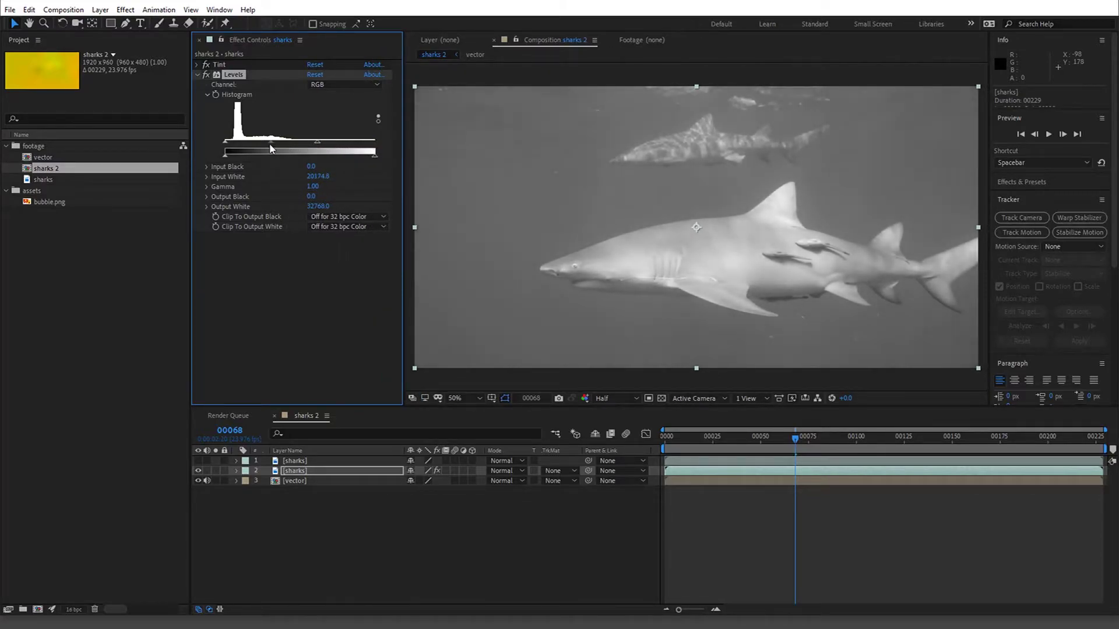
left_click_drag(224, 144, 245, 143)
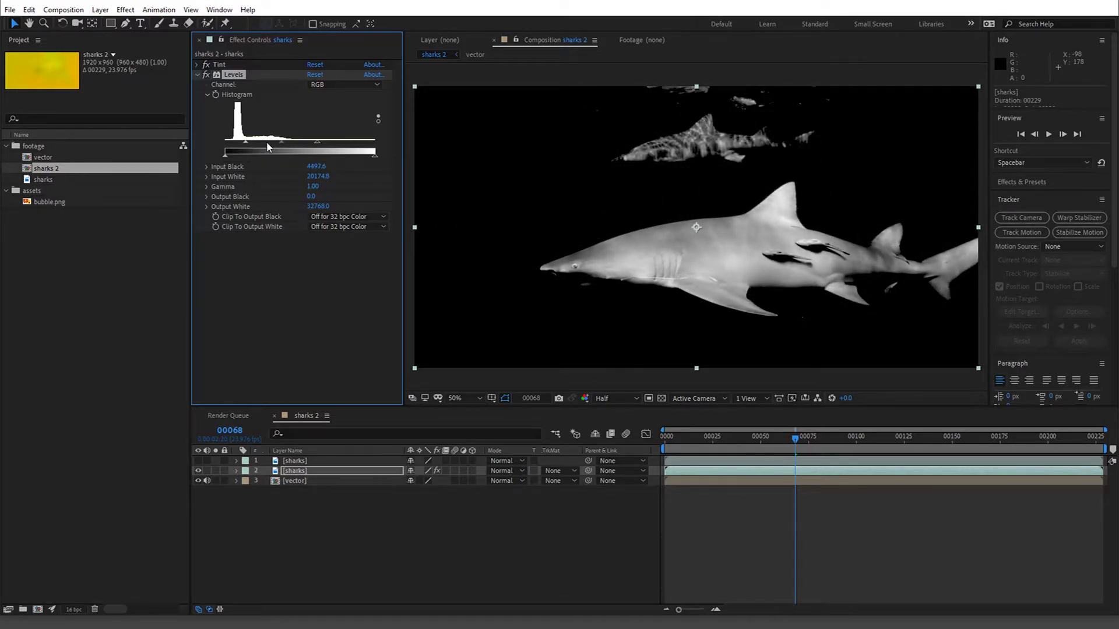
left_click_drag(317, 142, 301, 143)
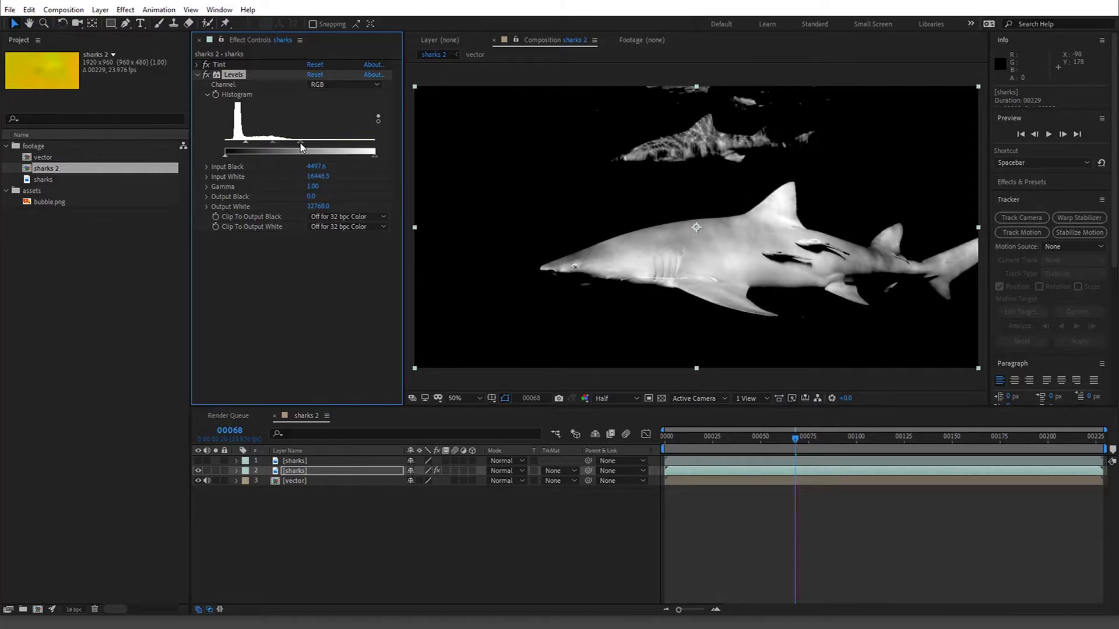
left_click_drag(715, 438, 936, 439)
left_click(218, 103)
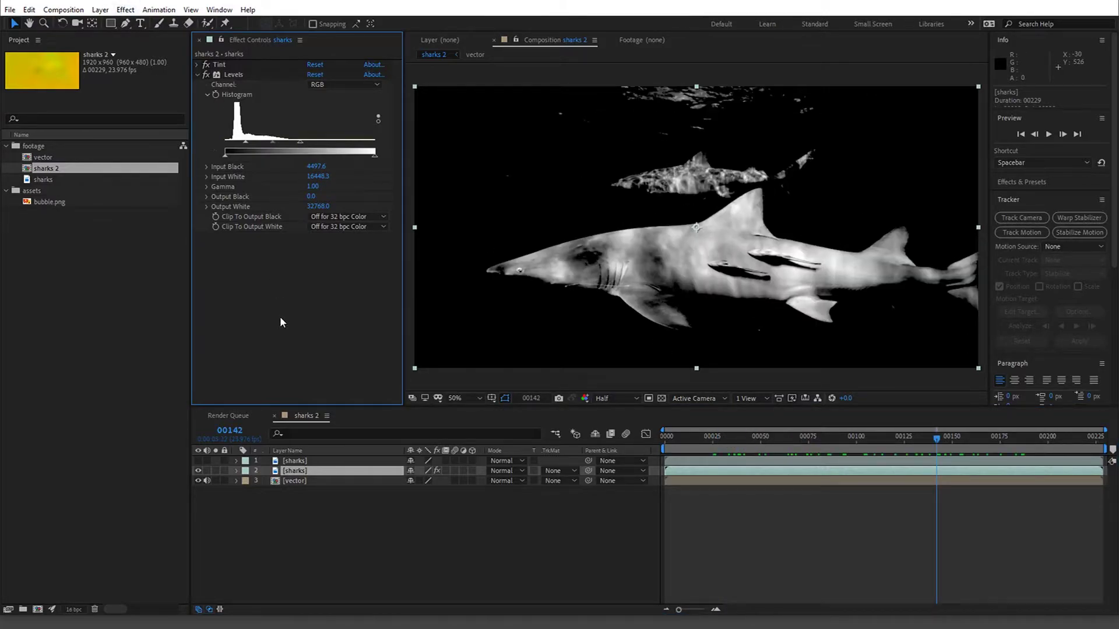
- Apply Fast Box Blur to the sharks layer via the effects search
key("ctrl+space")
type("blur")
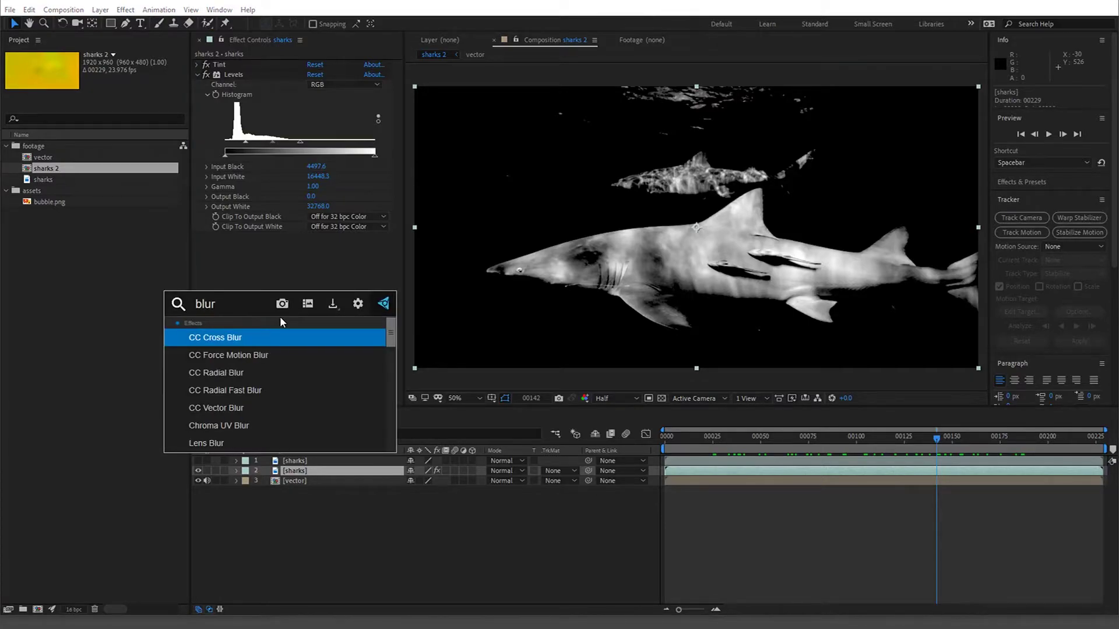
key("BackSpace")
key("BackSpace")
key("BackSpace")
type("ox")
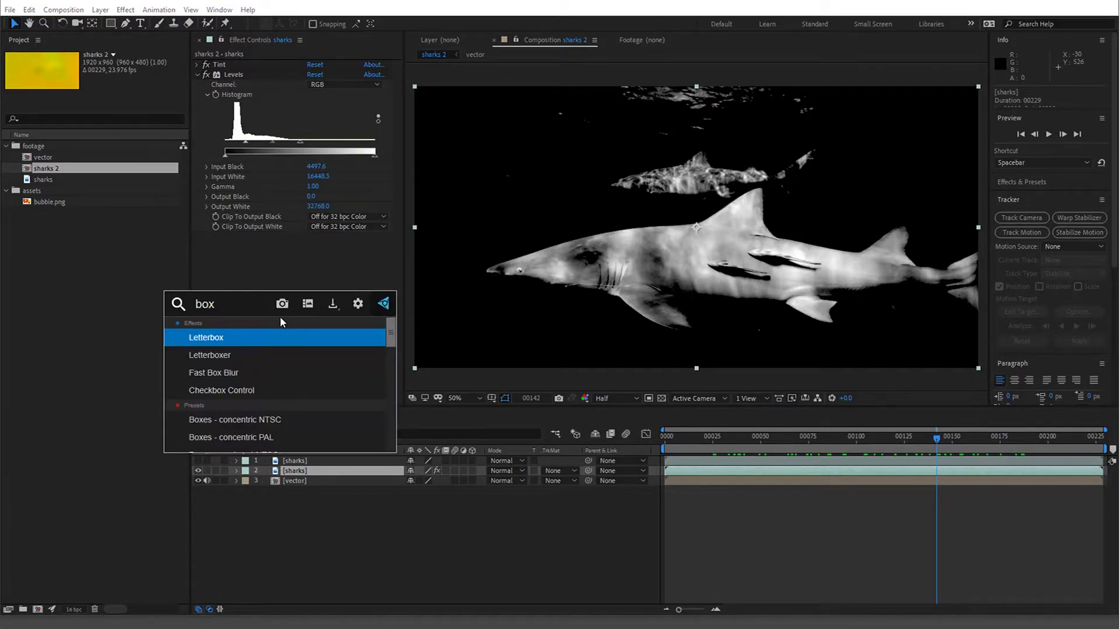
key("Down")
key("Down")
key("Return")
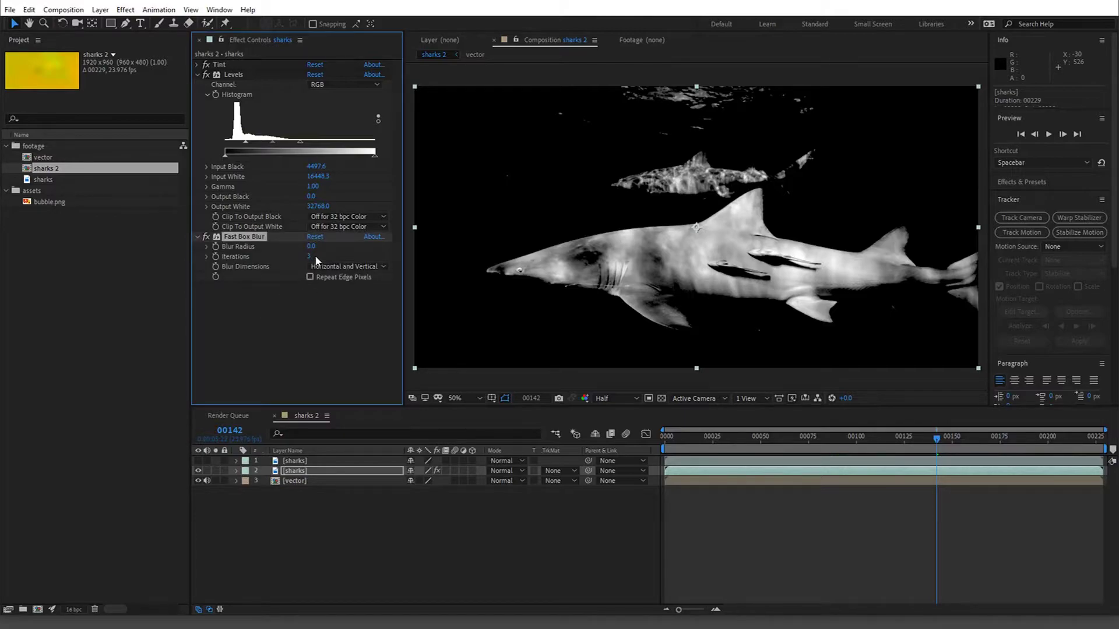
- Set the blur radius with Repeat Edge Pixels on, and tighten Levels to Input White 16191.2
left_click_drag(313, 247, 315, 248)
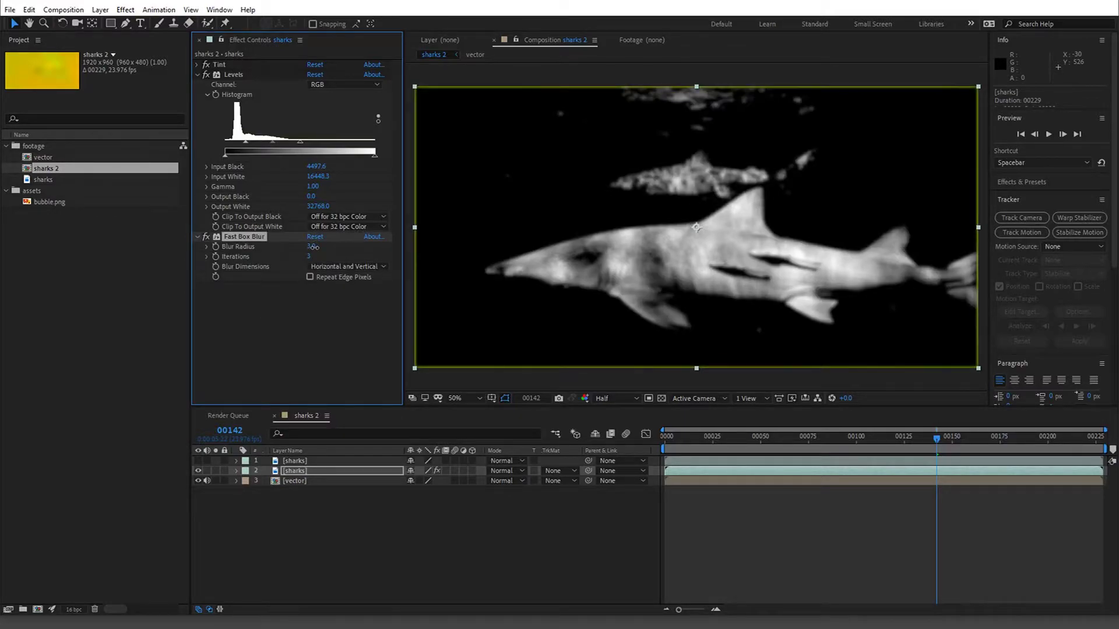
left_click(310, 277)
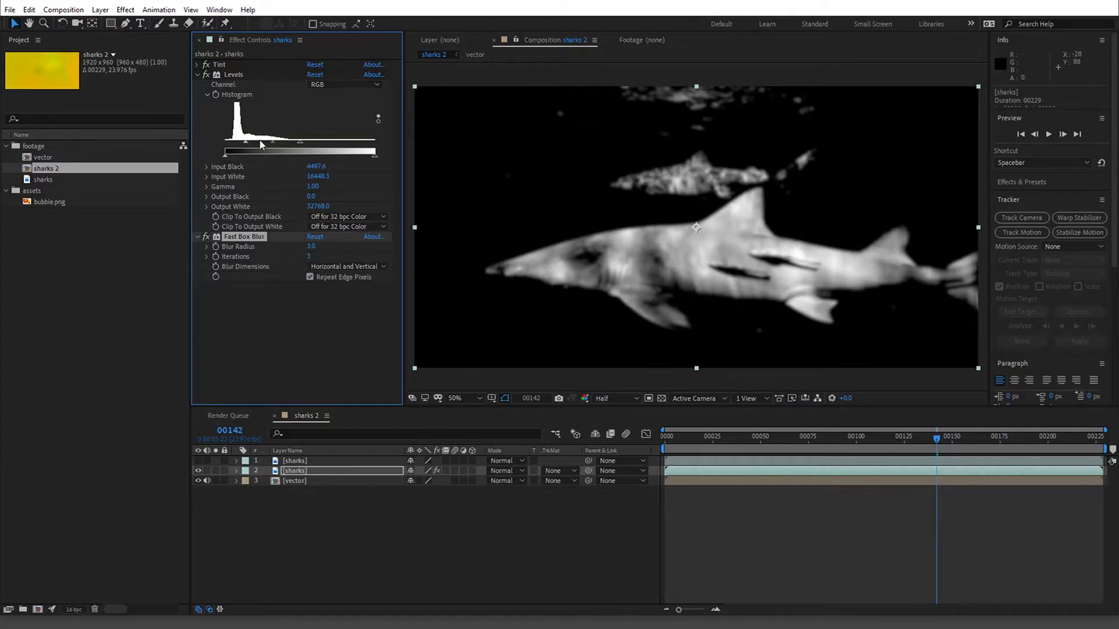
left_click_drag(301, 142, 260, 146)
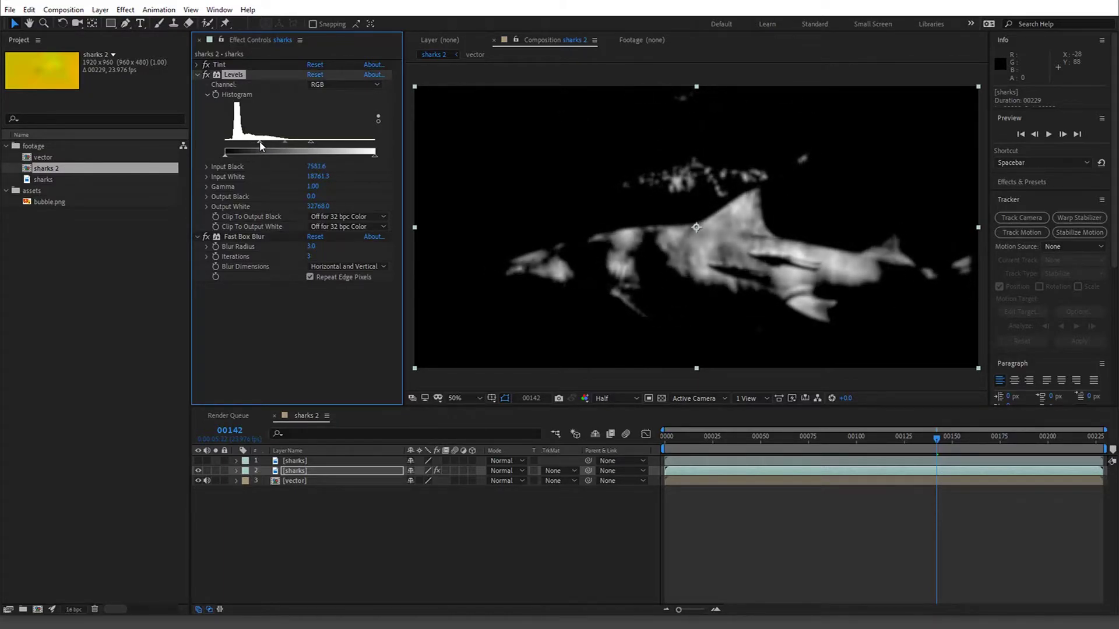
left_click_drag(736, 436, 924, 432)
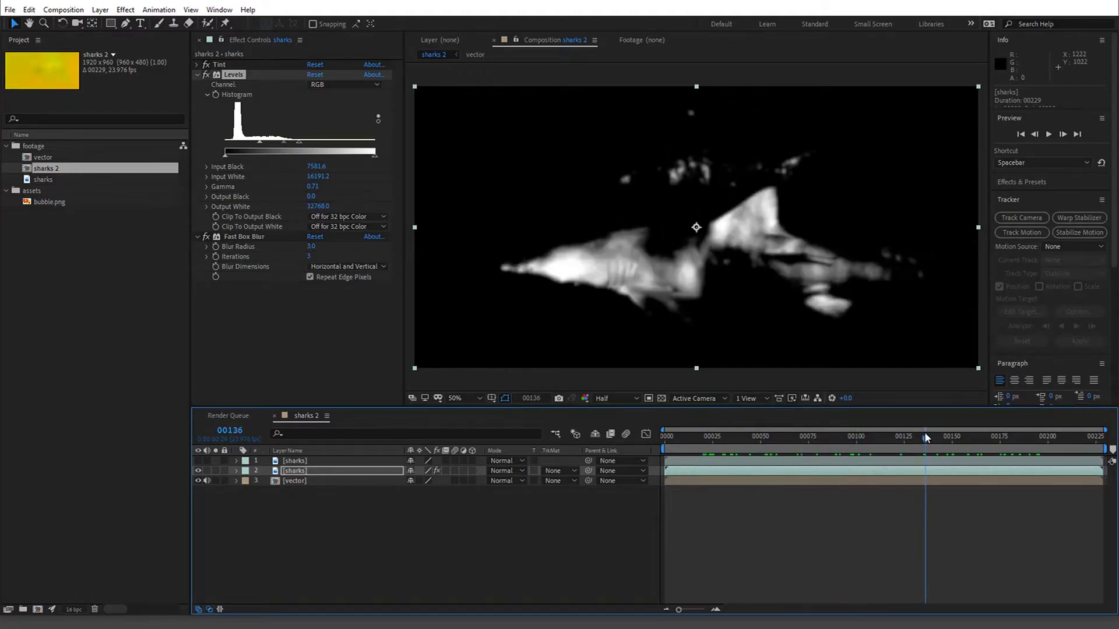
- Hide the second sharks layer and give the vector layer a sharks luma matte
left_click(198, 471)
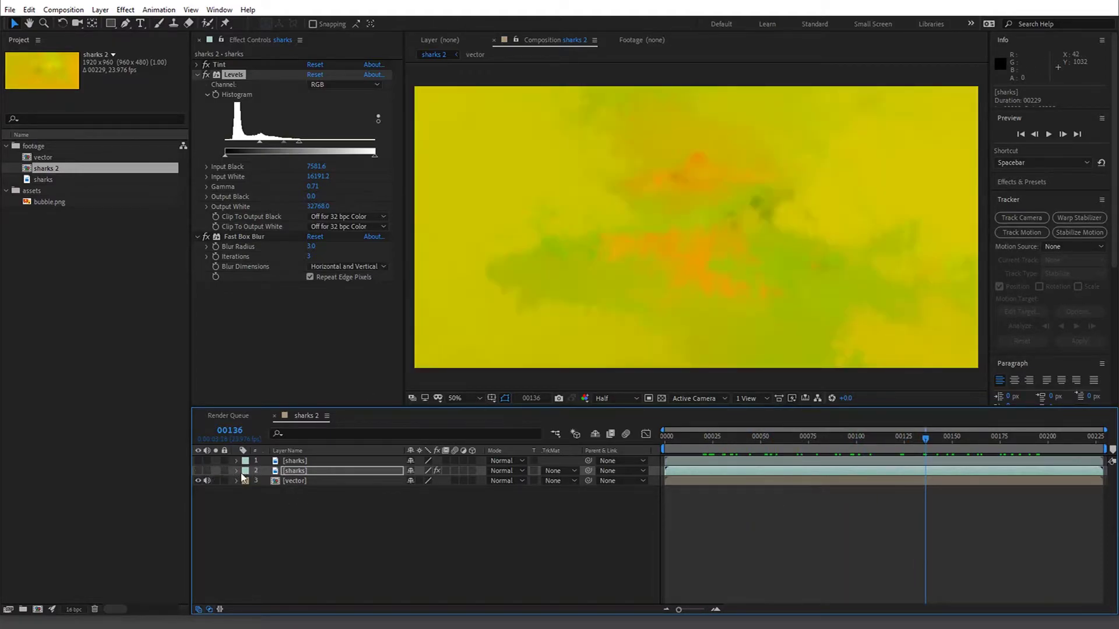
left_click(310, 480)
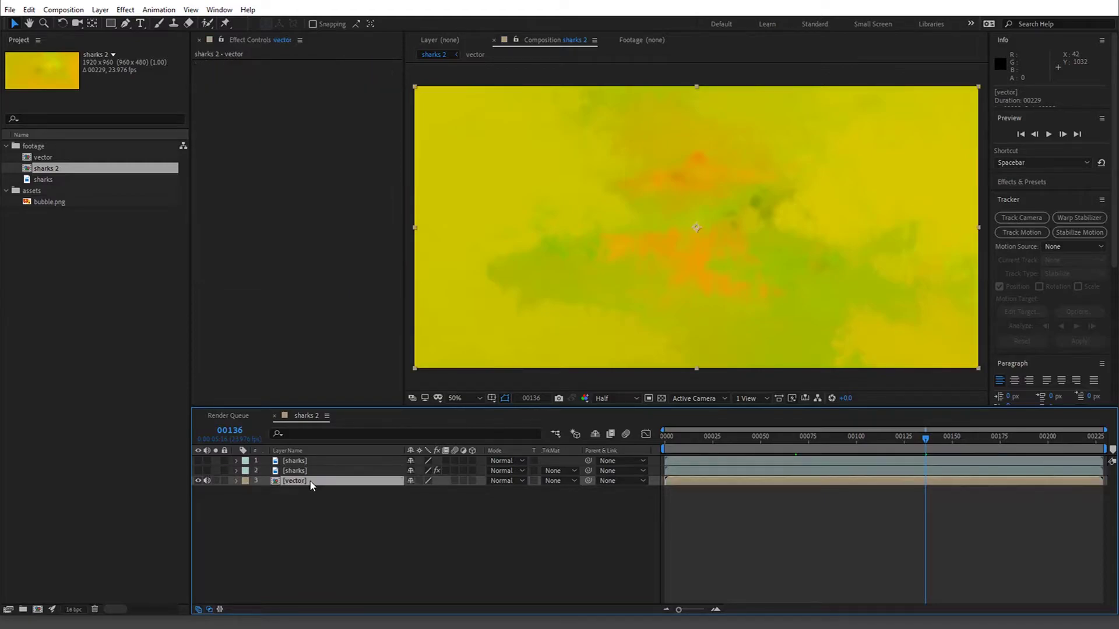
left_click(557, 480)
left_click(605, 534)
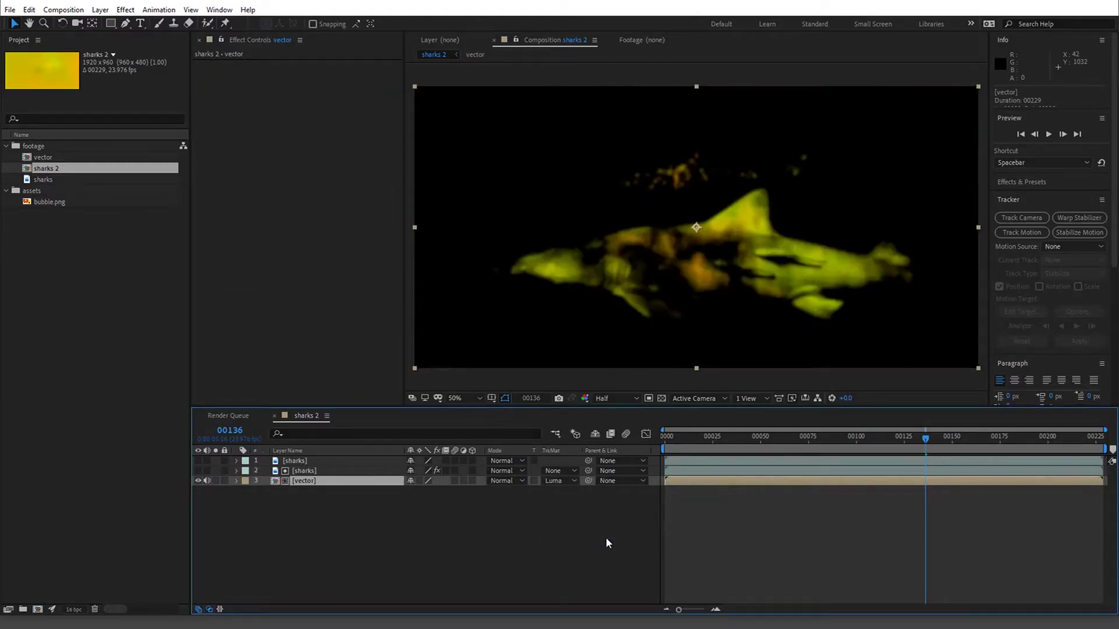
left_click_drag(685, 435, 858, 439)
key("space")
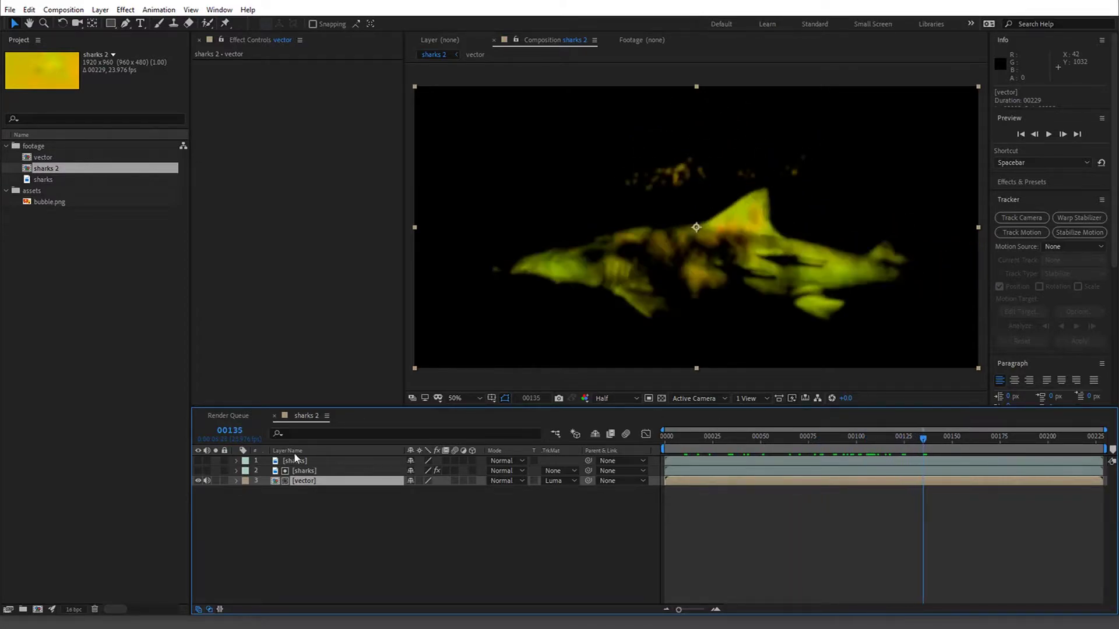
- Pre-compose the sharks and vector layers together into a 'motion vector' comp
left_click(316, 471, "shift")
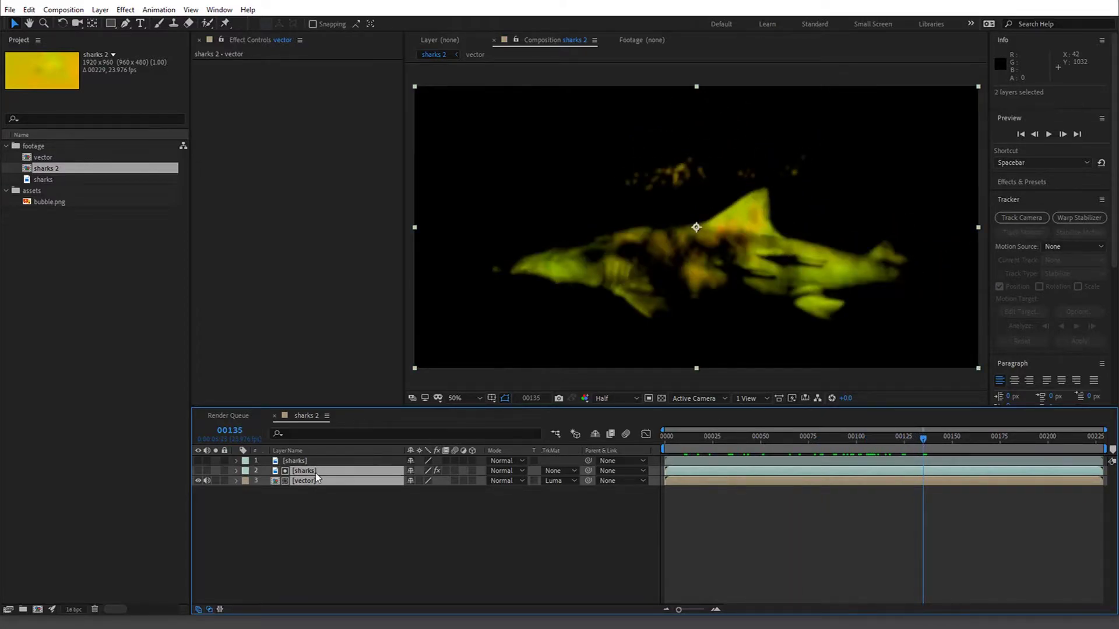
left_click(100, 10)
left_click(168, 426)
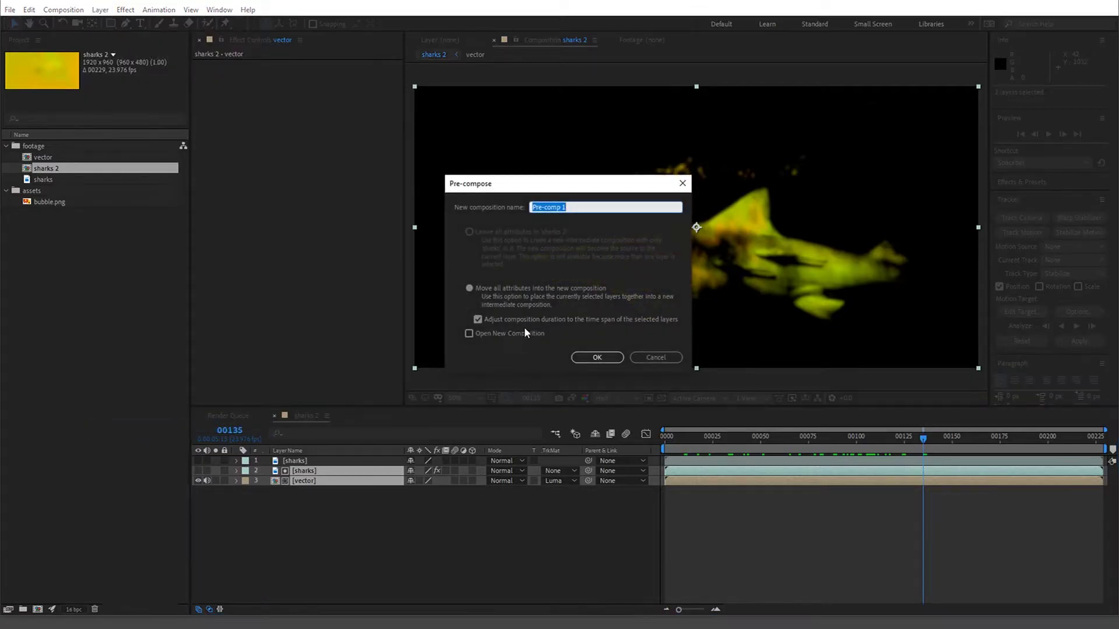
type("motion vector")
left_click(597, 357)
left_click(267, 470)
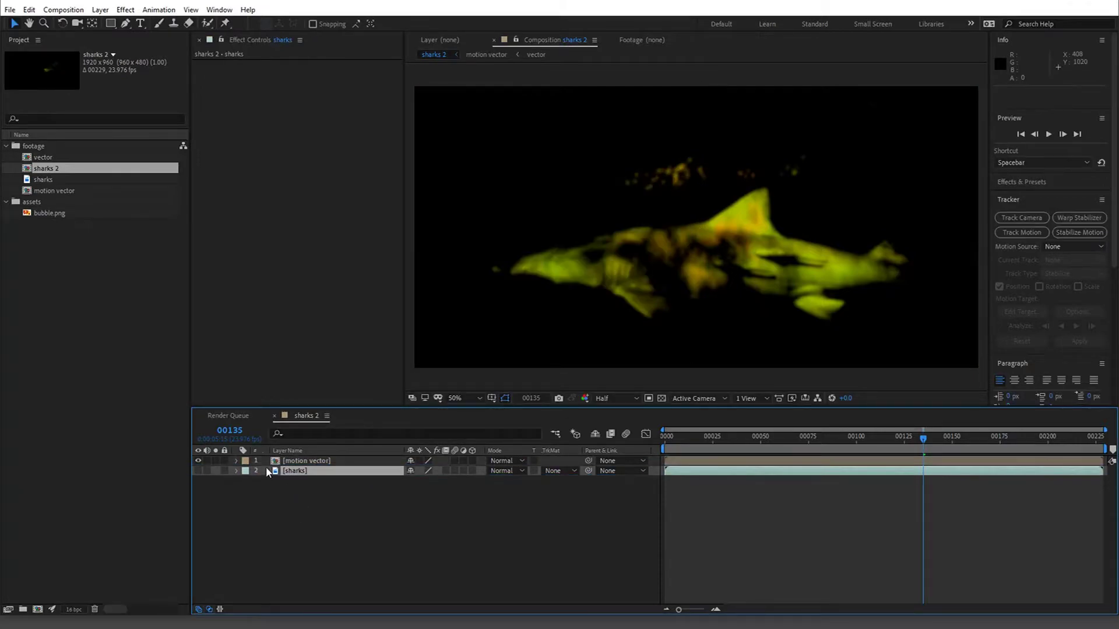
- Hide motion vector and create a black full-comp solid named 'bubble particles'
left_click(198, 461)
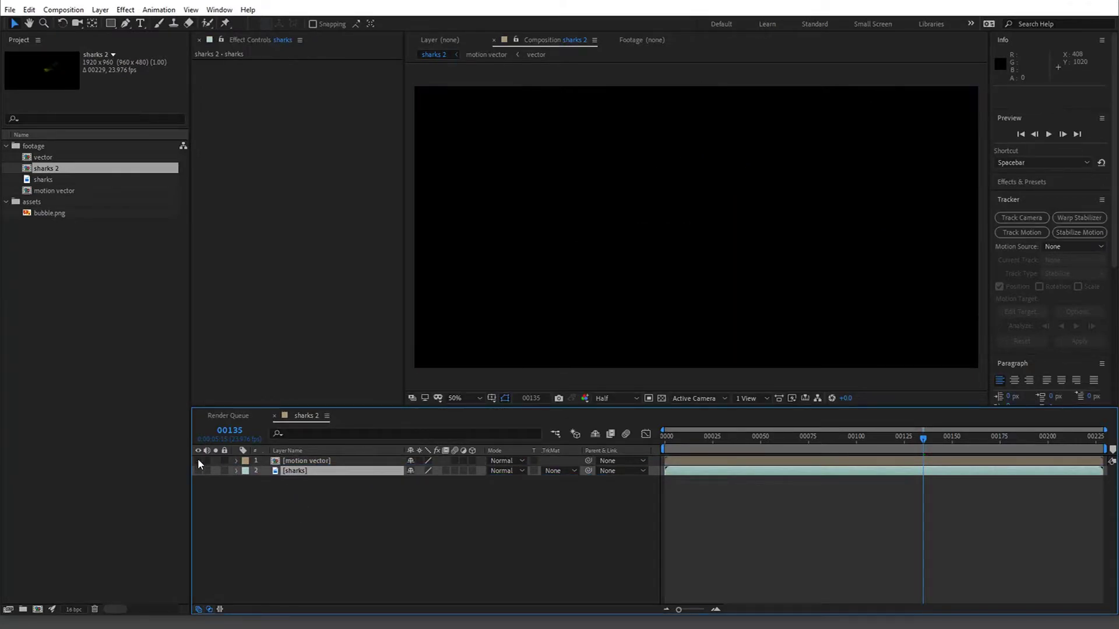
left_click(100, 10)
mouse_move(116, 24)
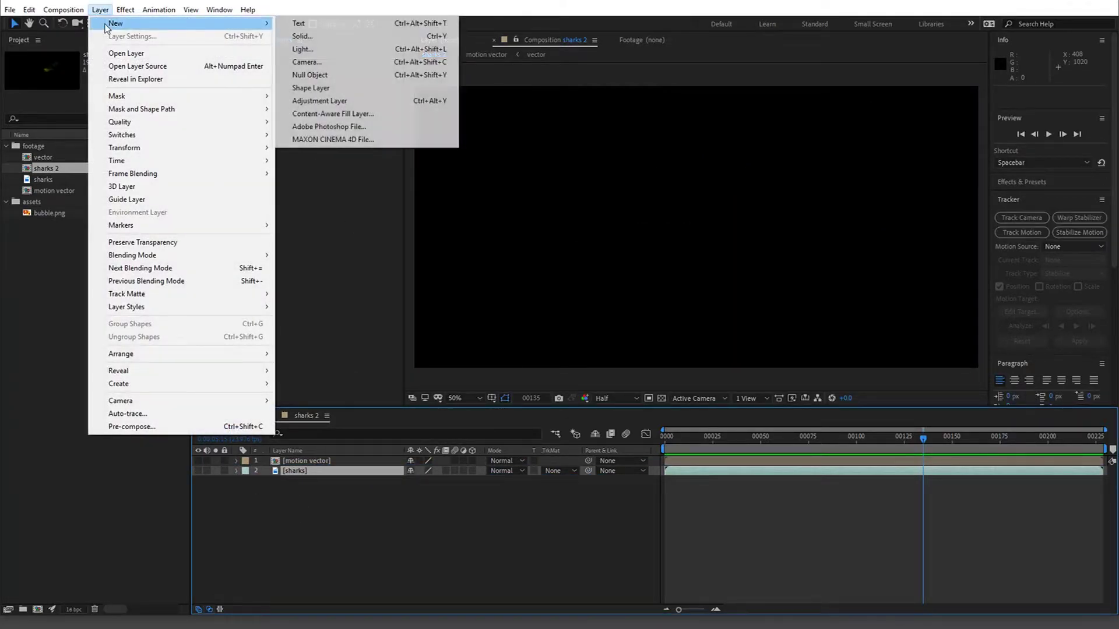
left_click(368, 36)
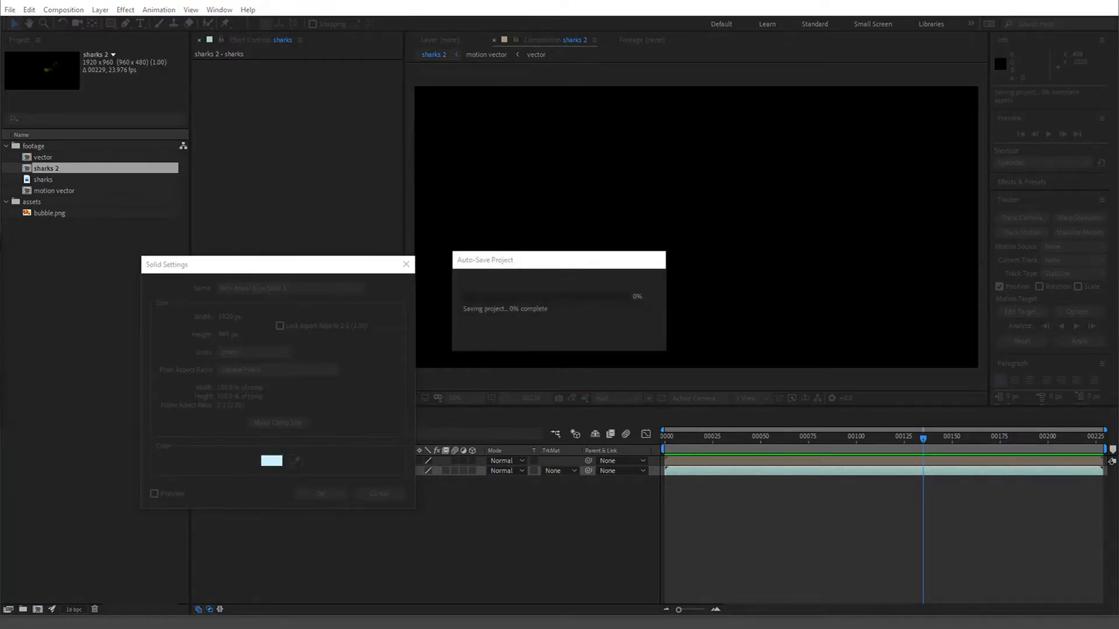
left_click(580, 187)
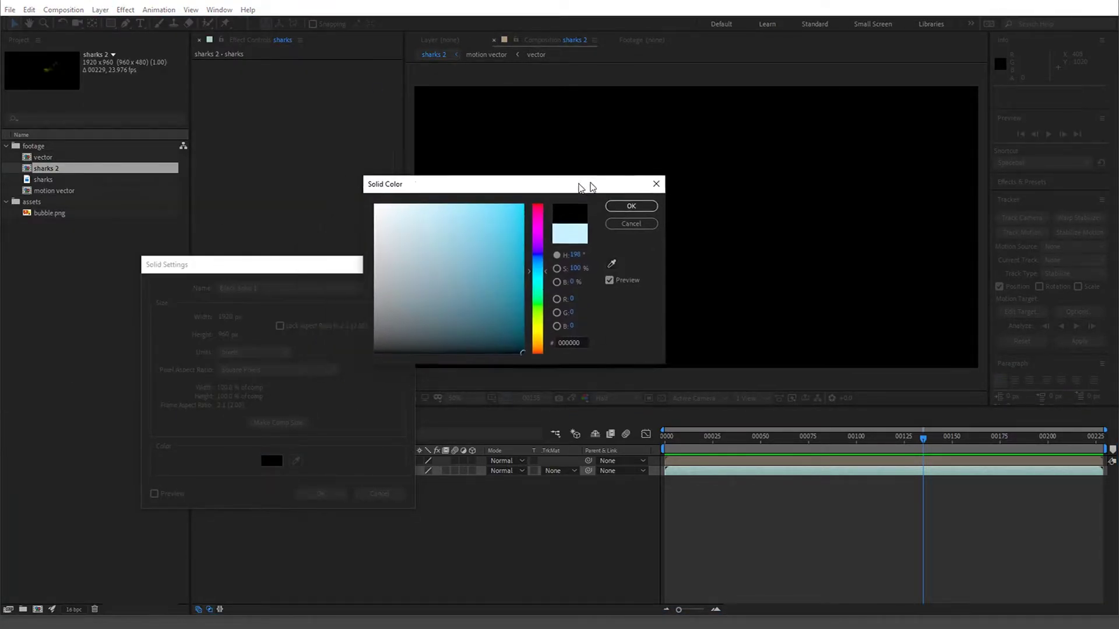
left_click_drag(580, 186, 677, 176)
left_click(727, 196)
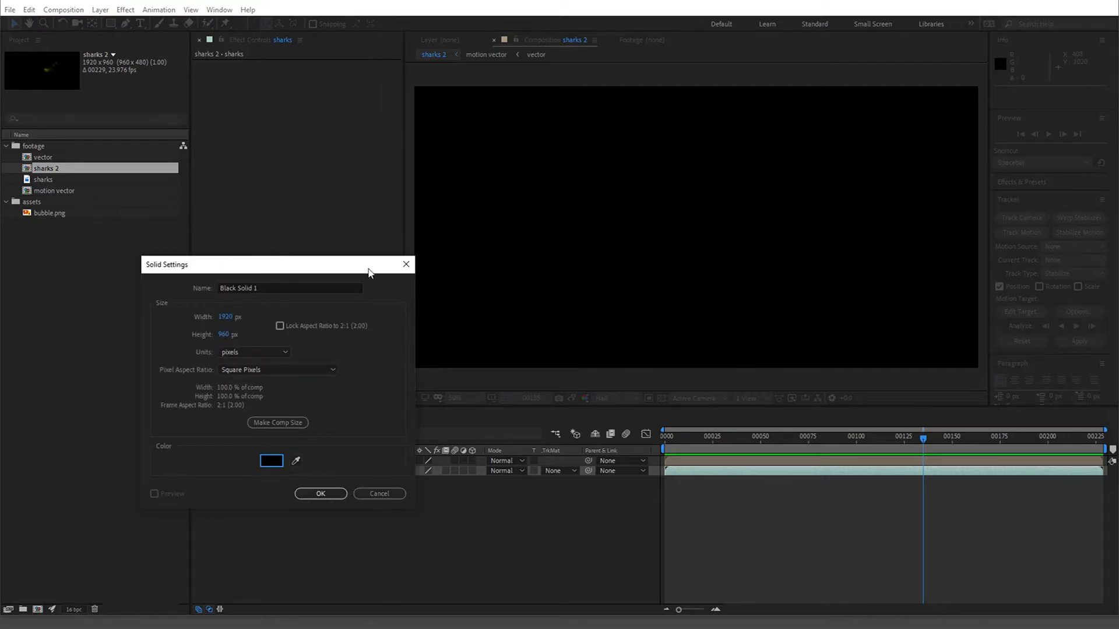
left_click(263, 285)
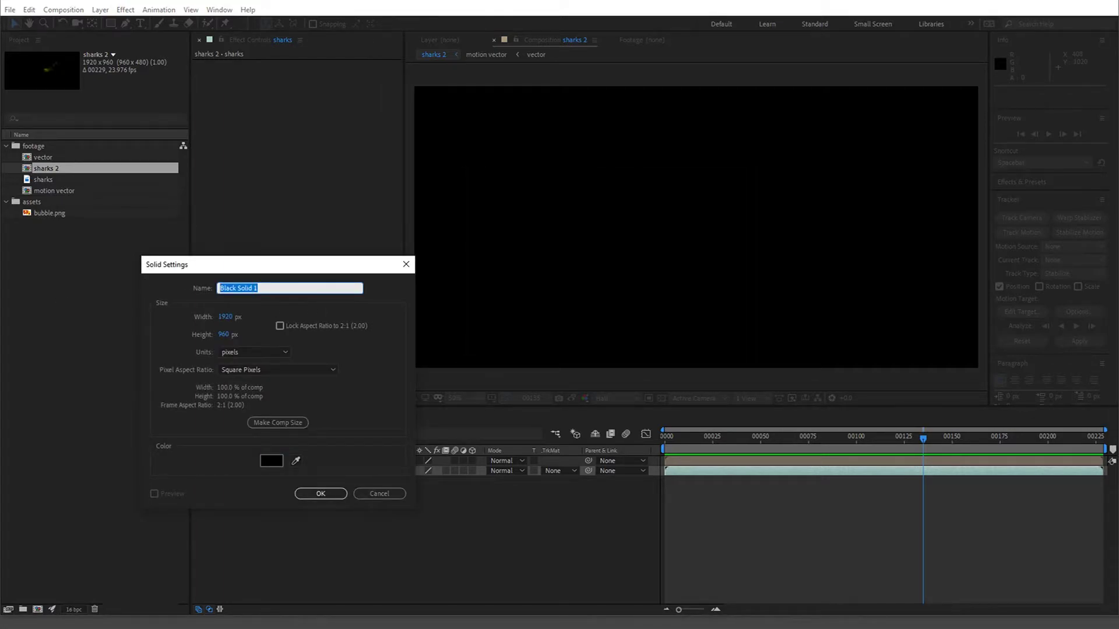
type("bubble particles")
key("Return")
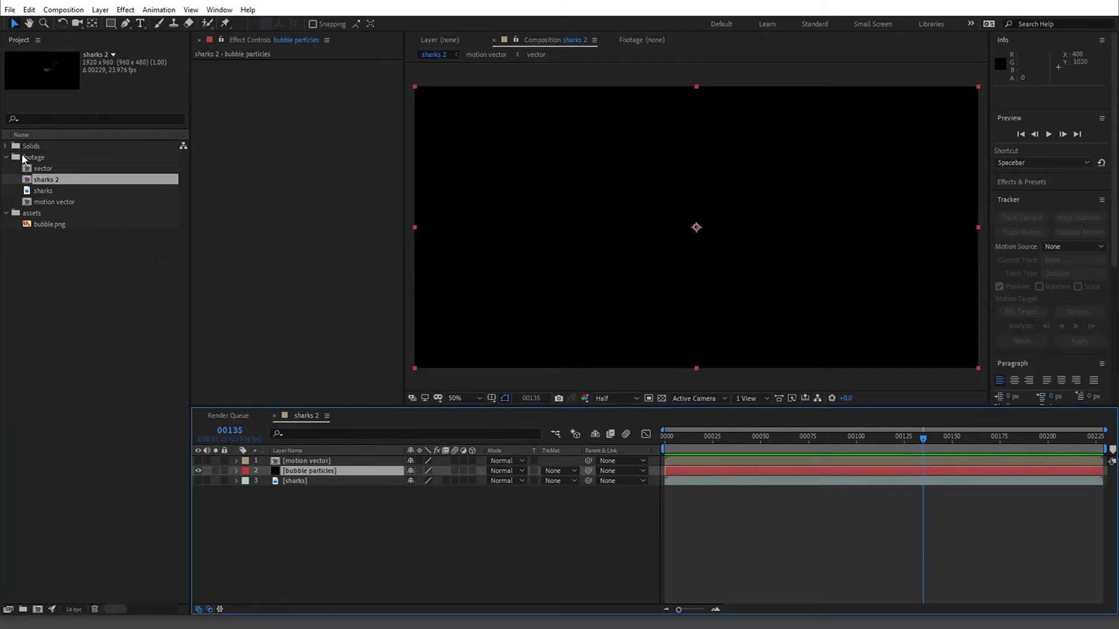
- Add bubble.png from the Project panel as the bottom layer of the comp
left_click(27, 225)
left_click_drag(51, 226, 612, 190)
key("ctrl+z")
key("ctrl+z")
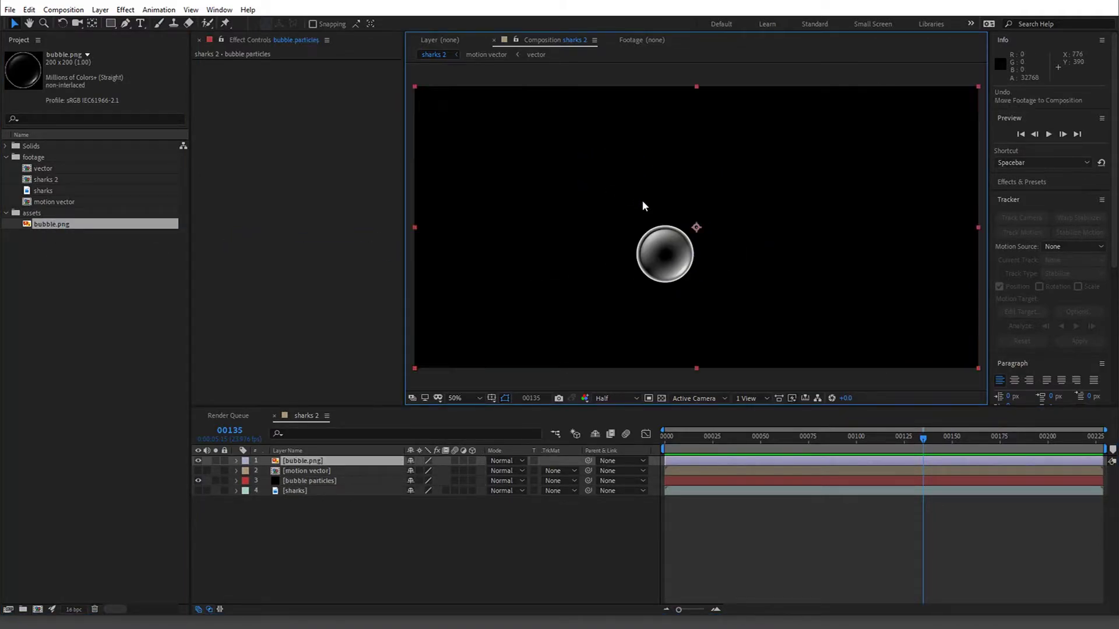
left_click_drag(74, 221, 323, 576)
left_click(306, 470)
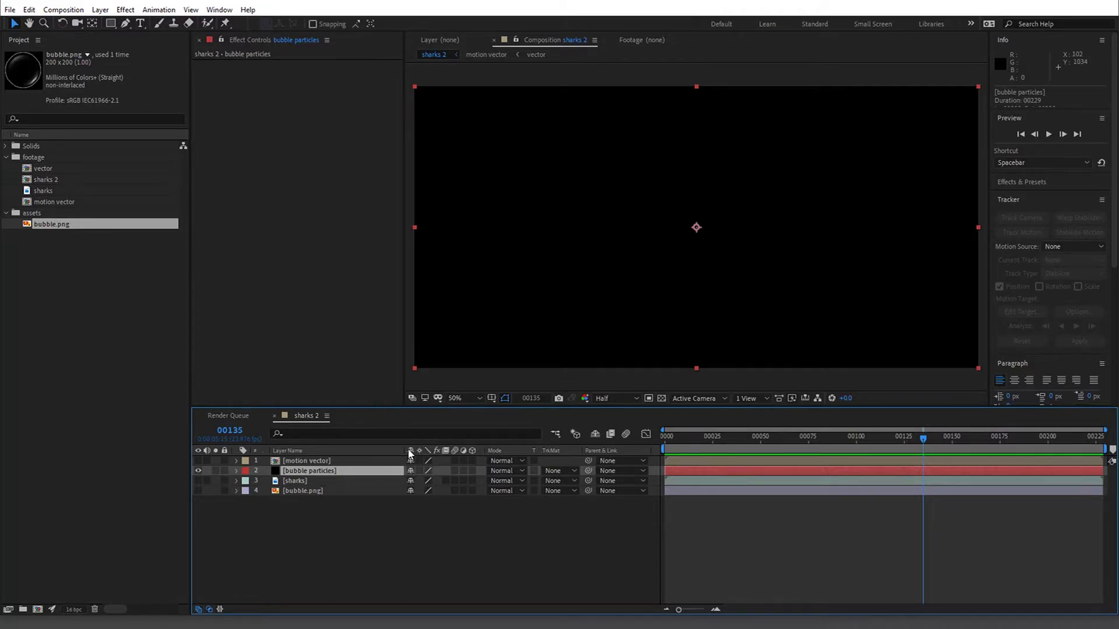
key("Home")
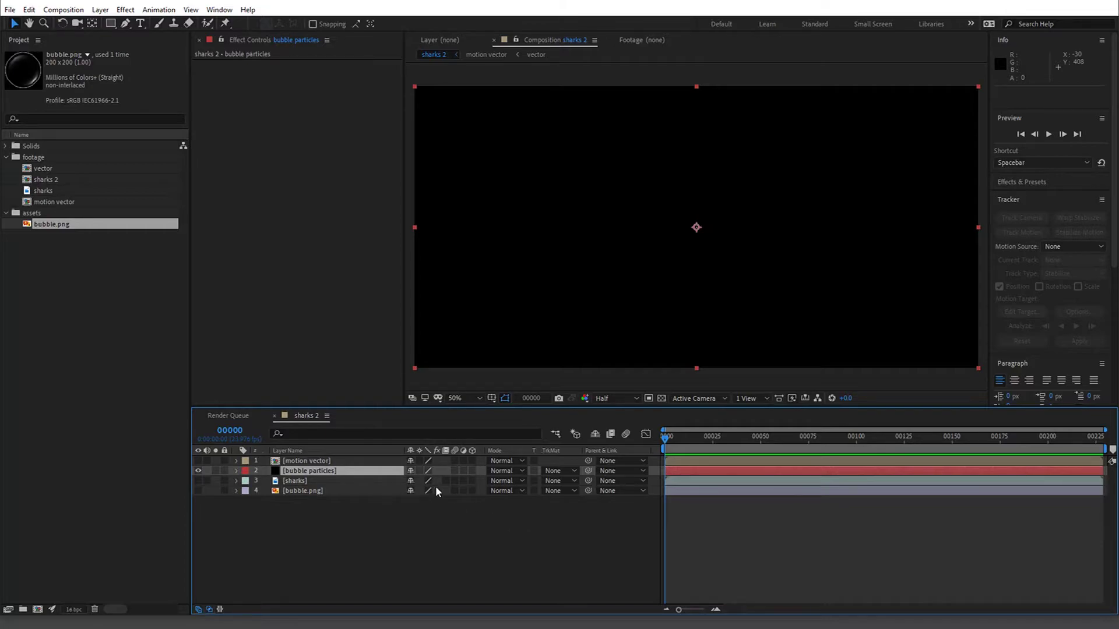
- Enable the 3D switch on the motion vector layer and select the bubble particles layer
left_click(473, 460)
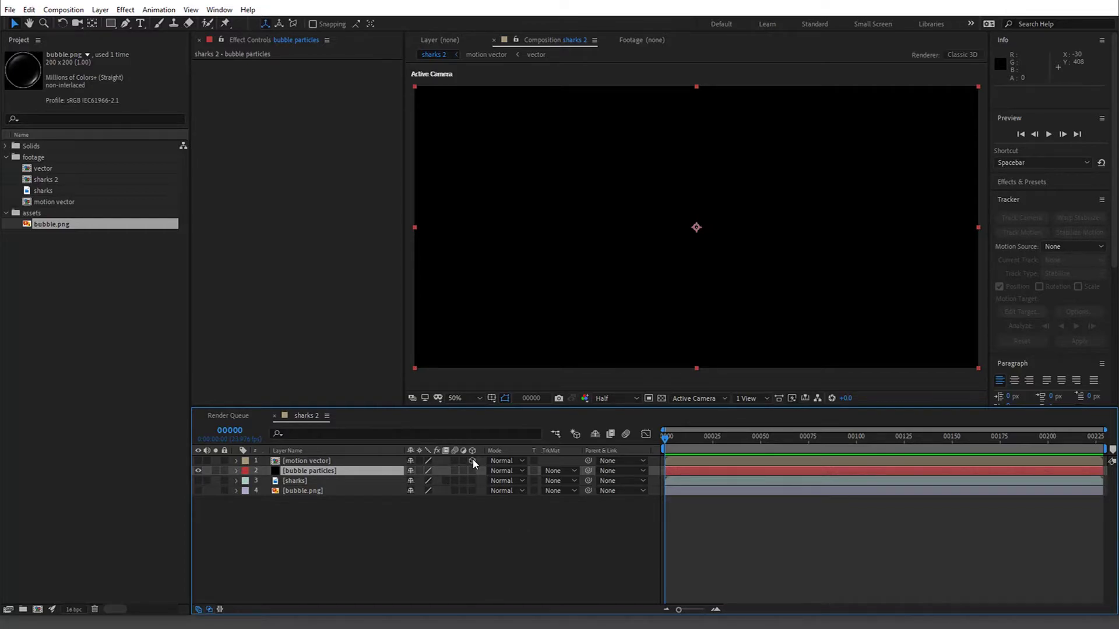
left_click(364, 464)
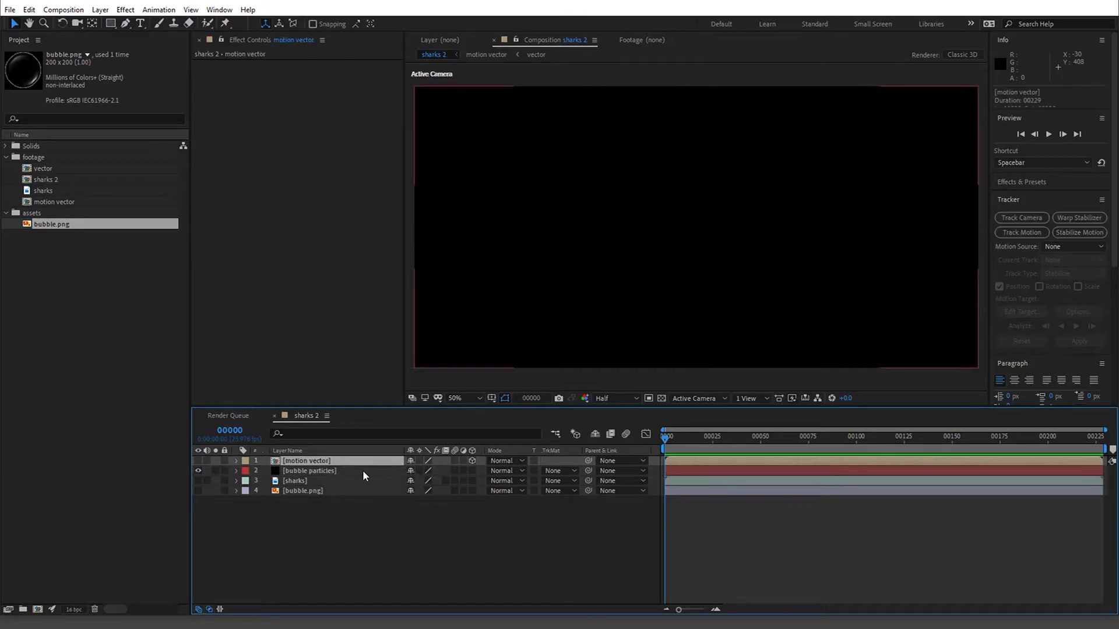
left_click(363, 471)
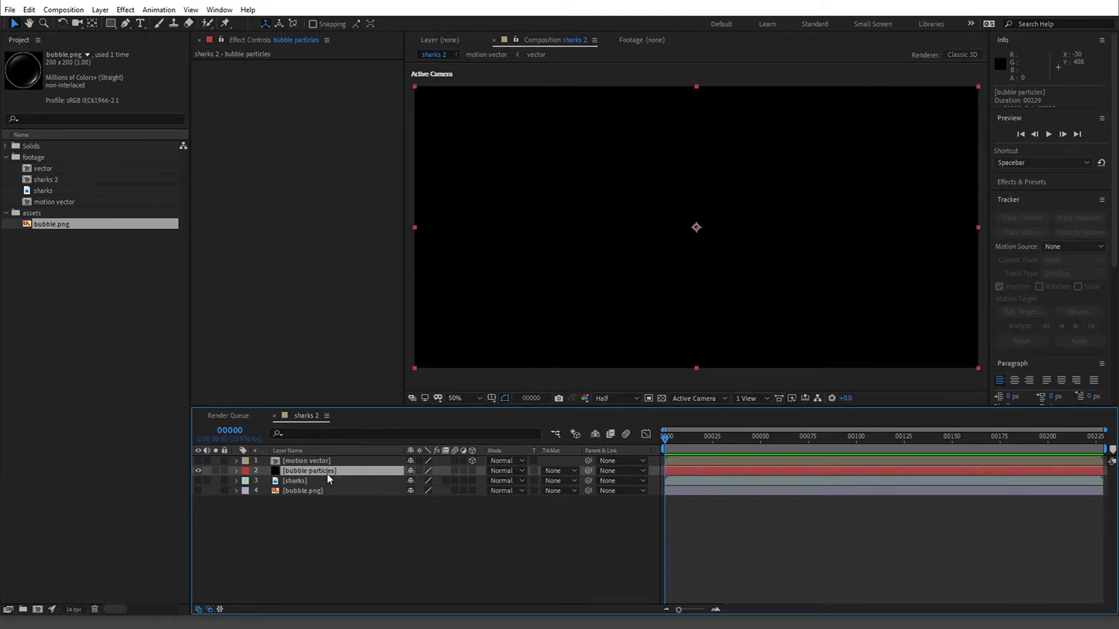
left_click(316, 229)
left_click(125, 9)
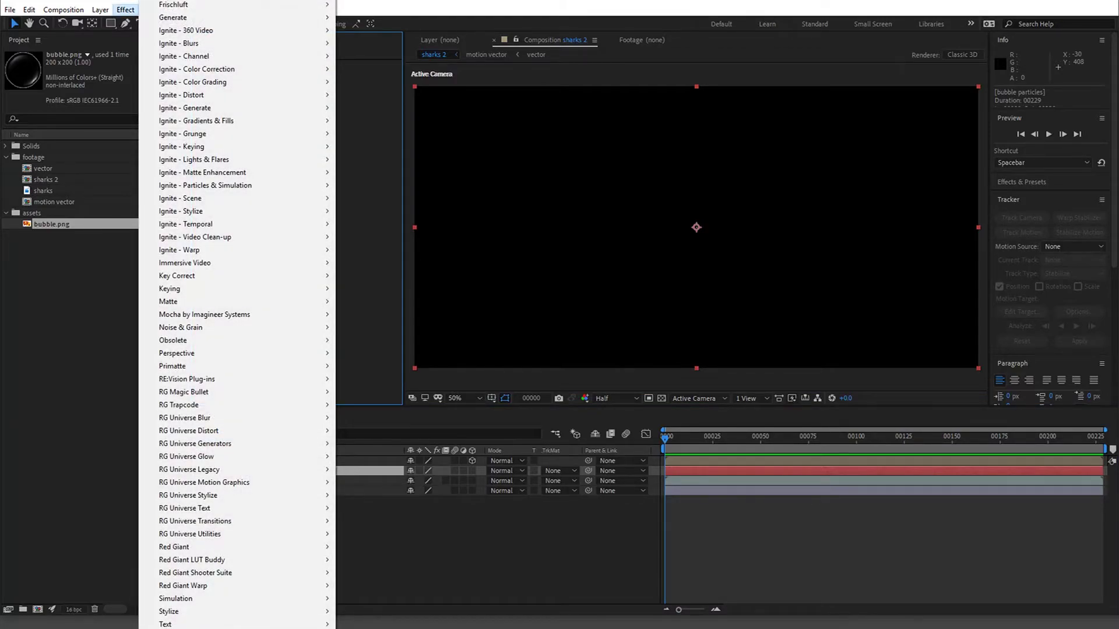
- Apply Trapcode Particular to the bubble particles solid, keeping Emitter Behavior Continuous
left_click(425, 450)
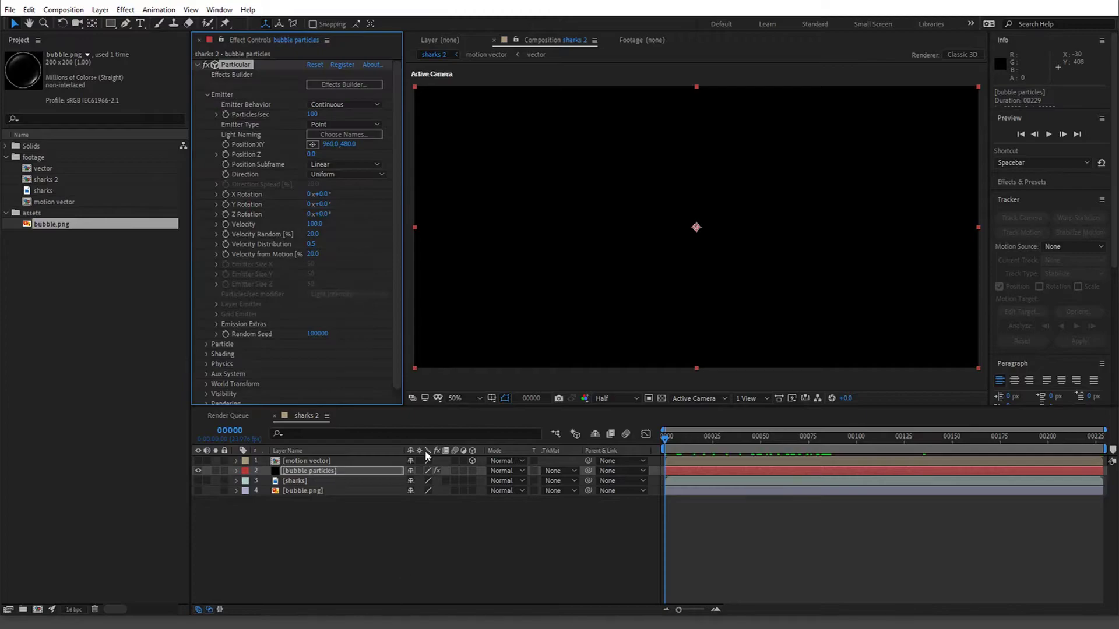
left_click_drag(723, 440, 942, 431)
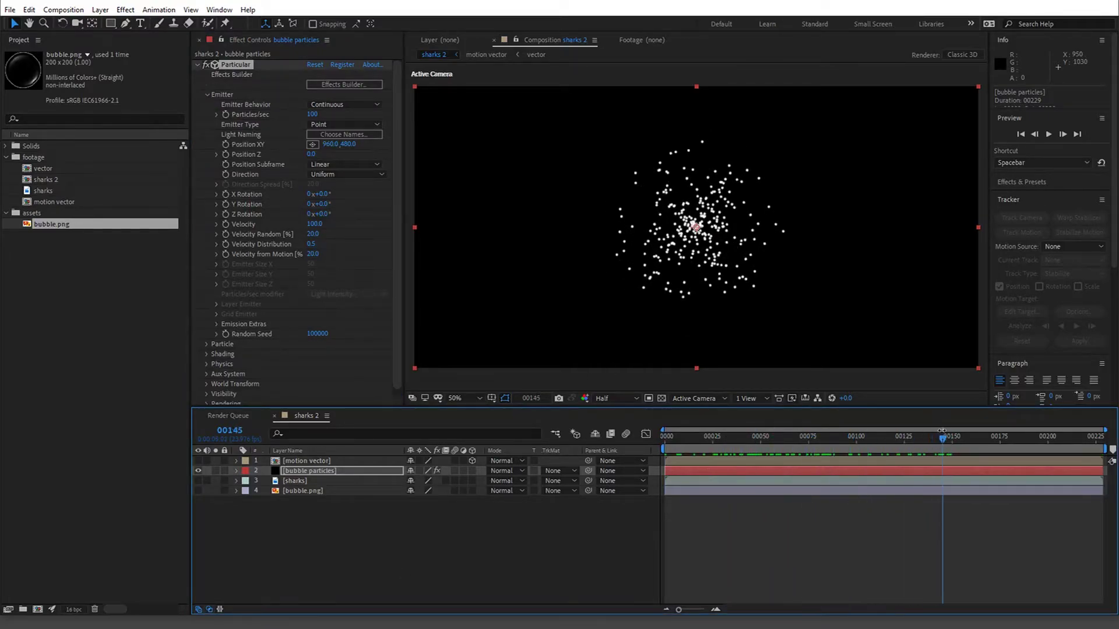
left_click(338, 164)
left_click(351, 123)
left_click(350, 105)
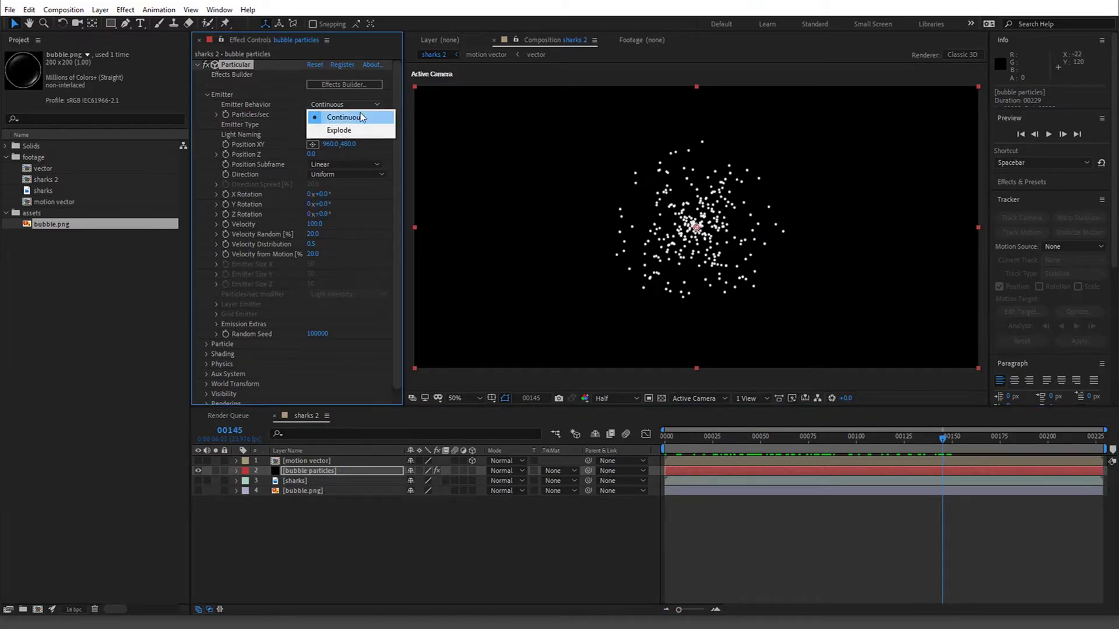
left_click(358, 116)
- Set Emitter Type to Layer and choose motion vector as the Layer Emitter source
left_click(362, 123)
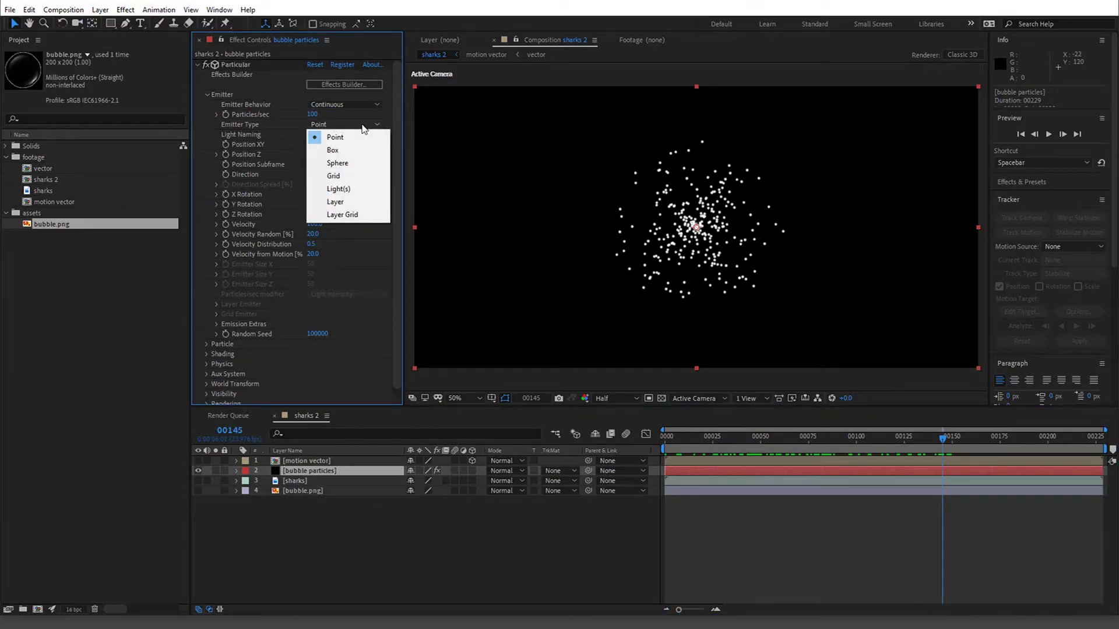
left_click(357, 198)
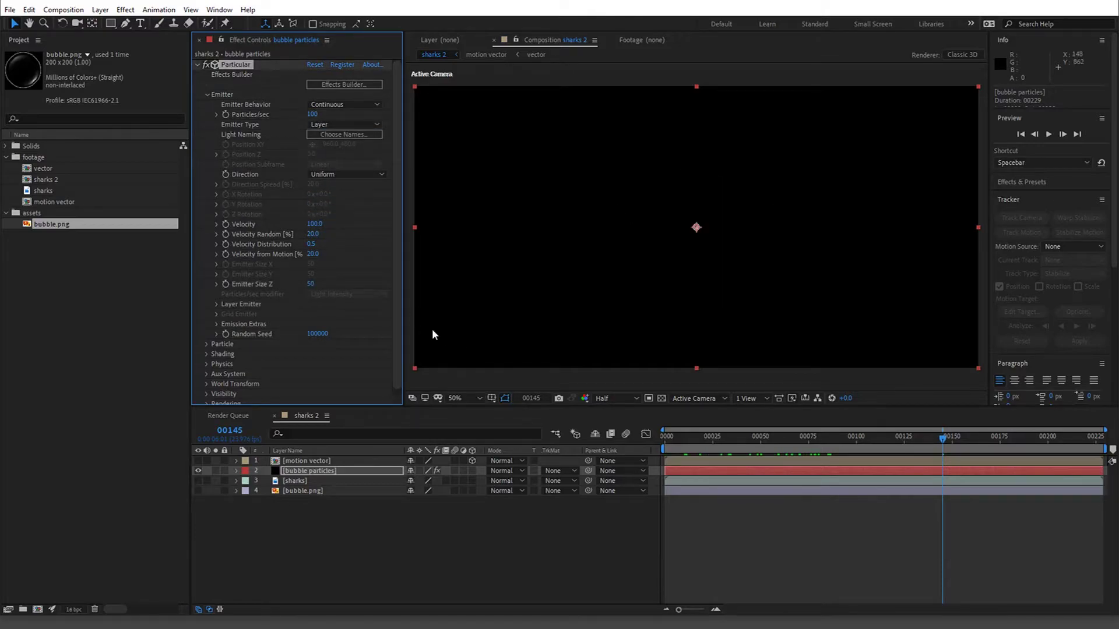
left_click(216, 304)
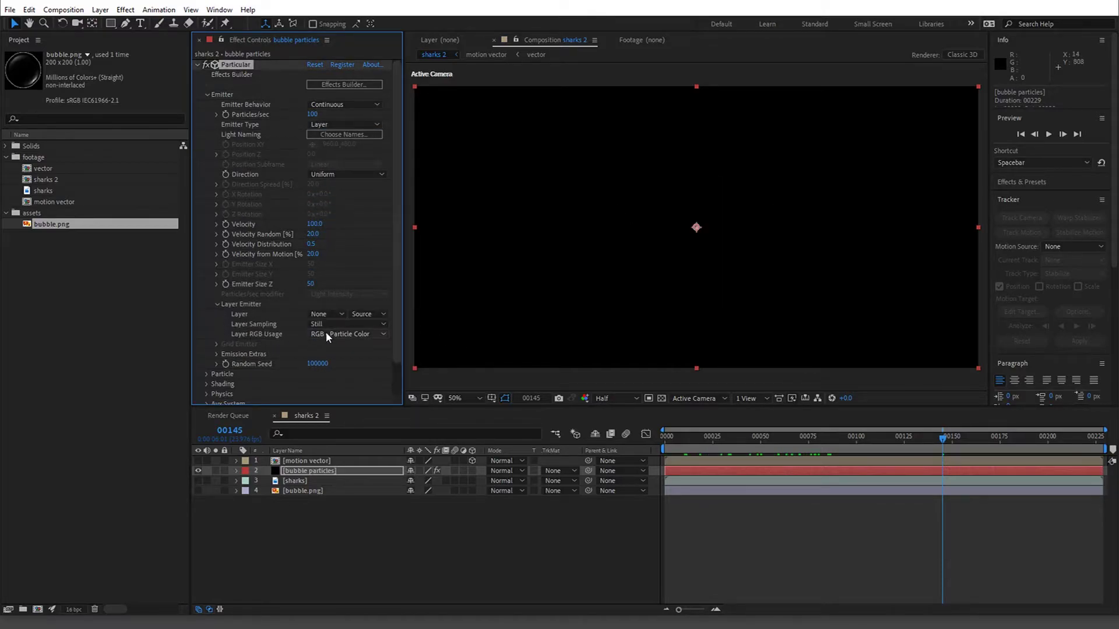
left_click(324, 314)
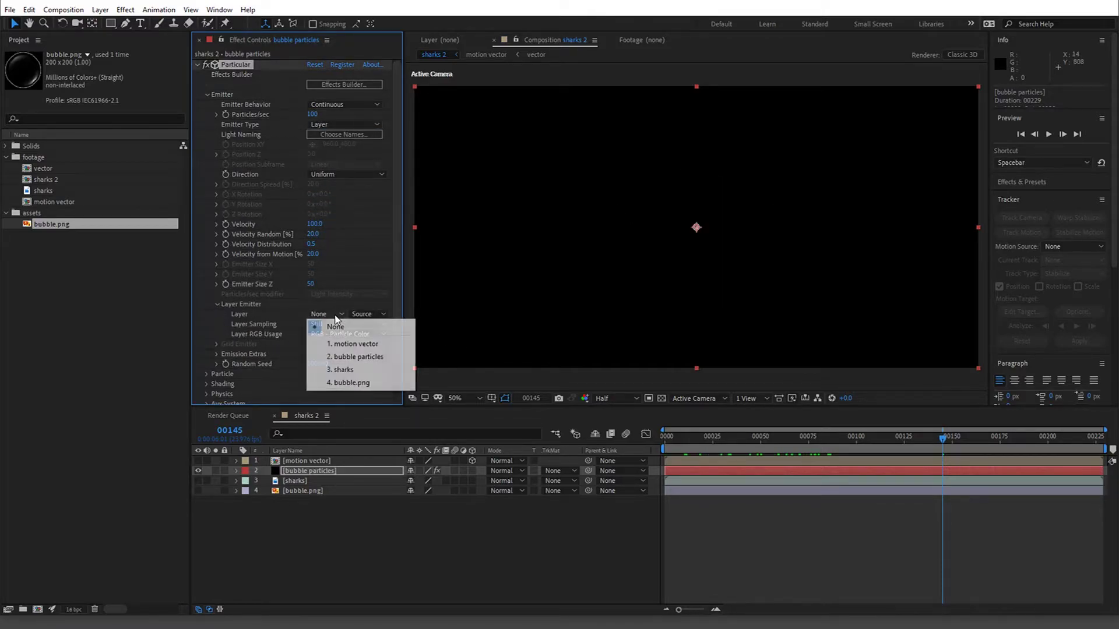
left_click(357, 344)
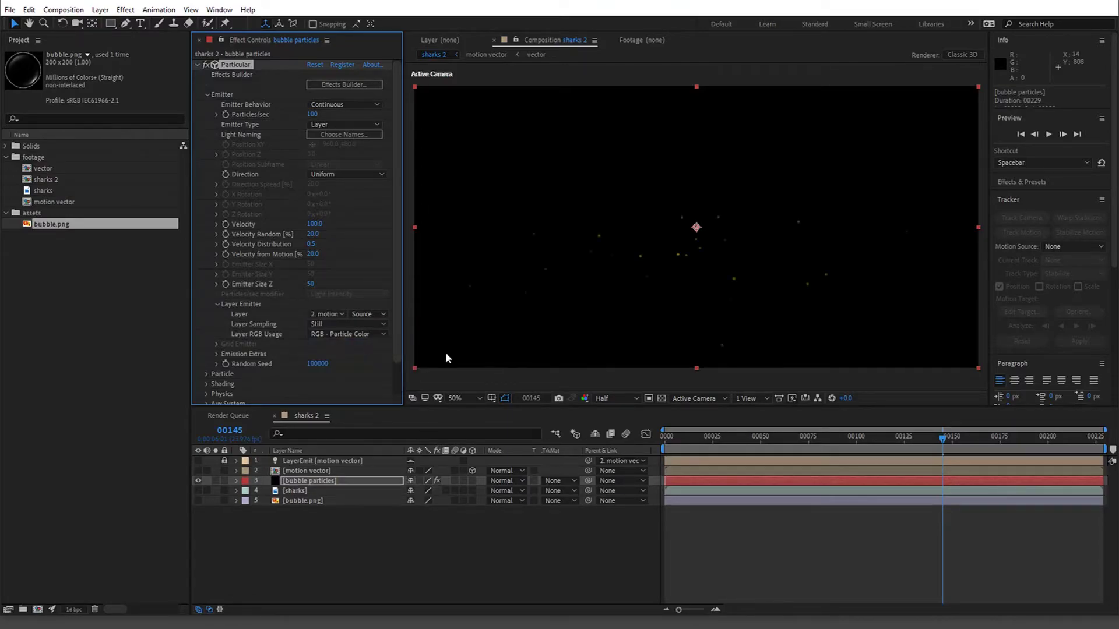
- Set Velocity Random and Velocity from Motion to 0, and emit 500 particles/sec
left_click_drag(696, 442, 816, 447)
key("space")
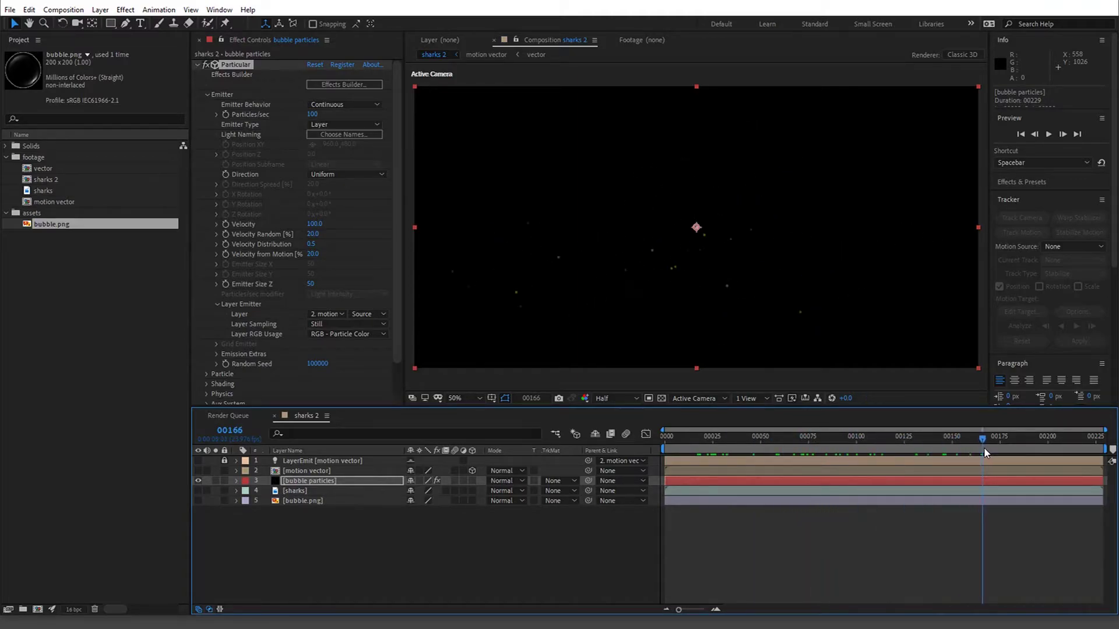
left_click_drag(727, 436, 926, 445)
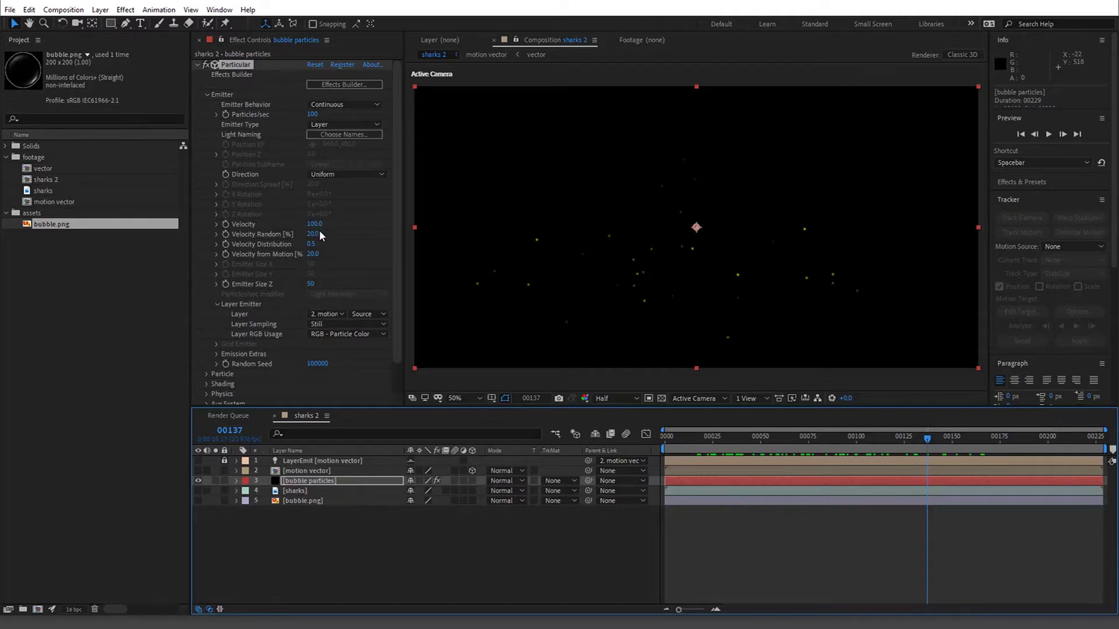
left_click_drag(320, 231, 220, 254)
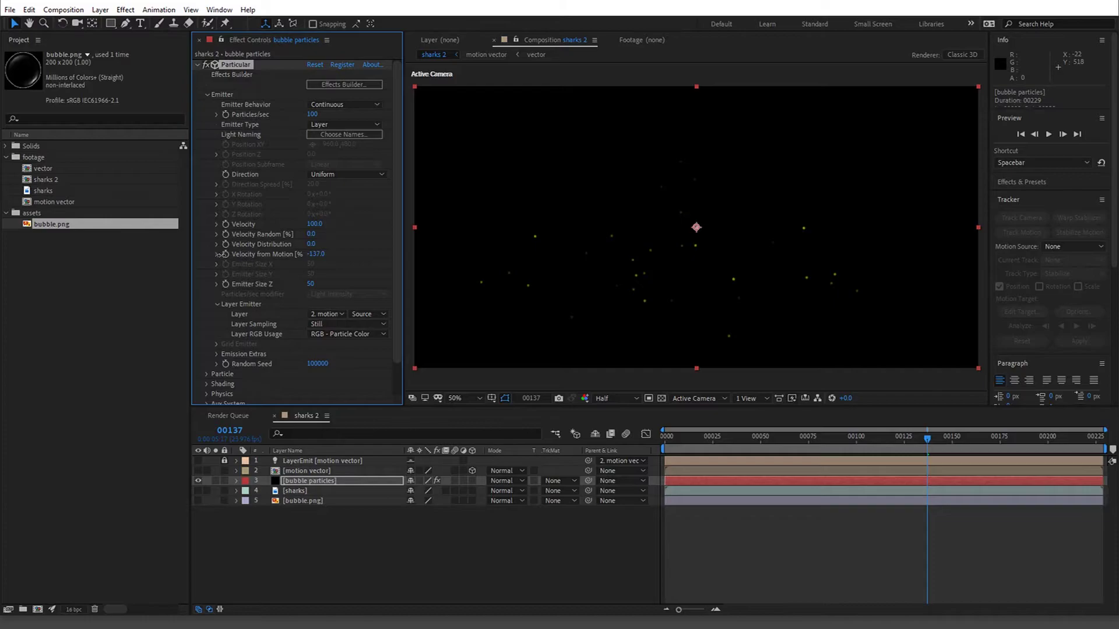
left_click(320, 256)
type("0")
left_click(312, 115)
type("500")
key("Return")
- Set Layer Sampling to Particle Birth Time and Layer RGB Usage to RGB - XYZ Velocity
left_click(343, 324)
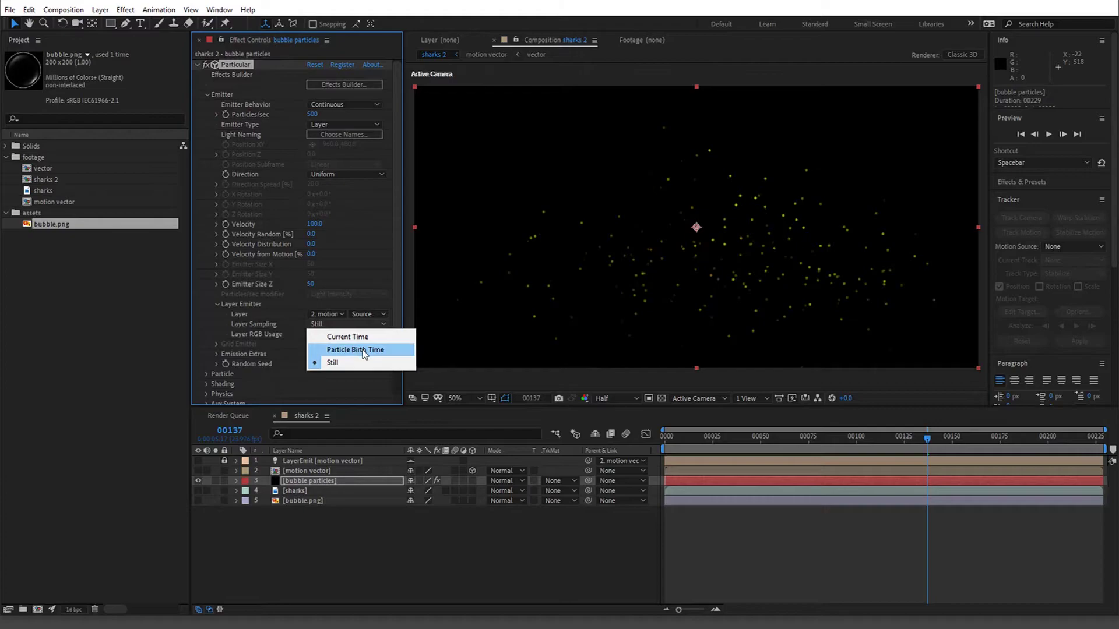
left_click(362, 352)
left_click(357, 335)
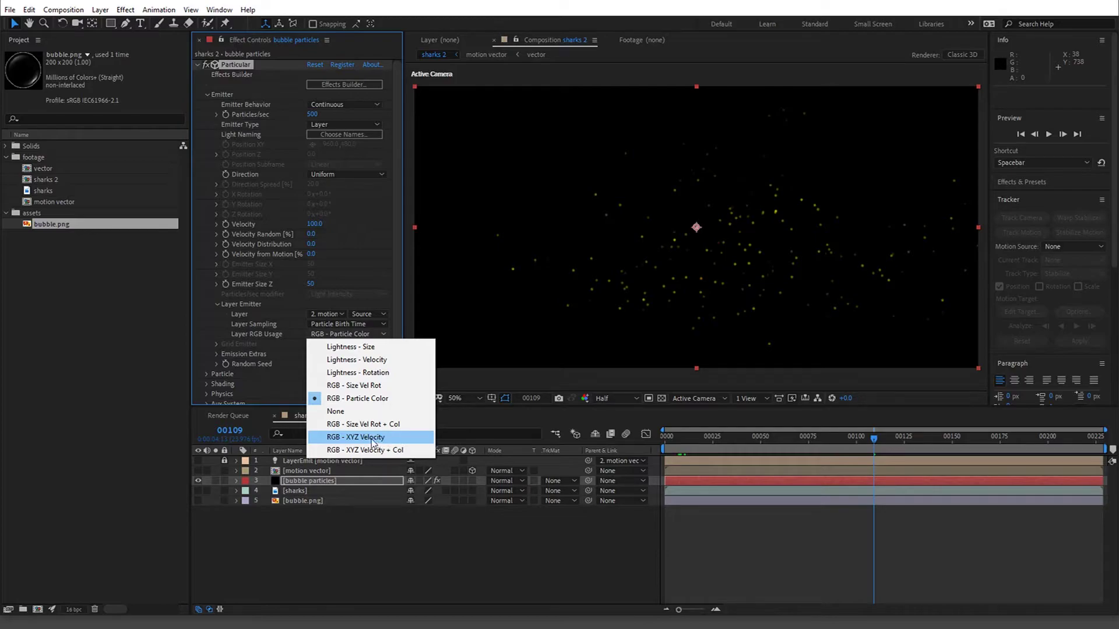
left_click(711, 259)
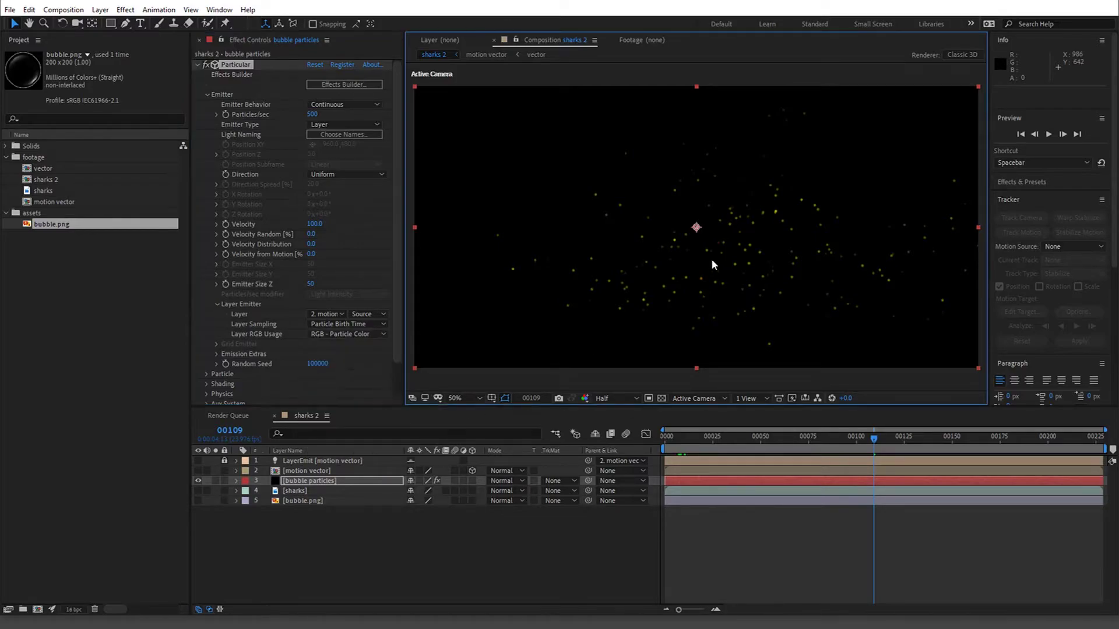
left_click(348, 324)
left_click(311, 395)
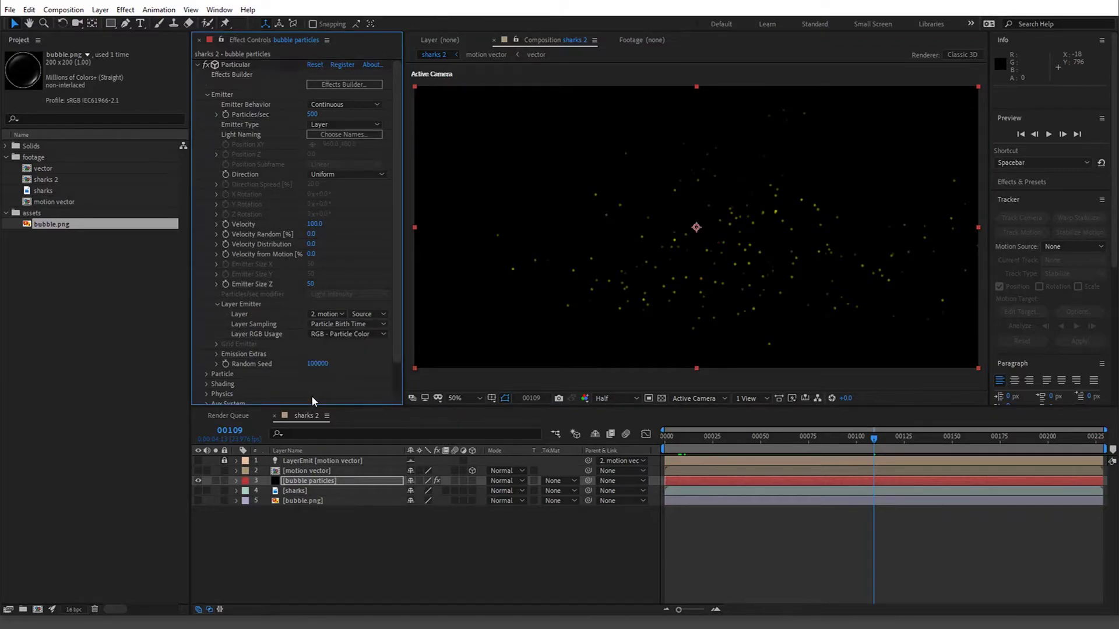
left_click(339, 334)
left_click(350, 439)
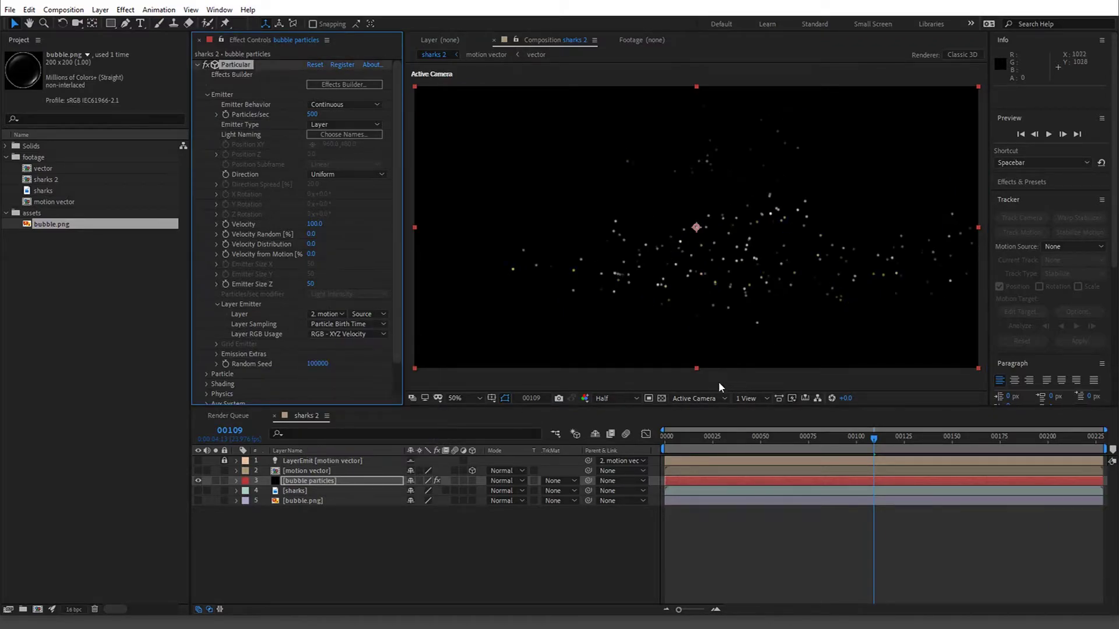
left_click(355, 334)
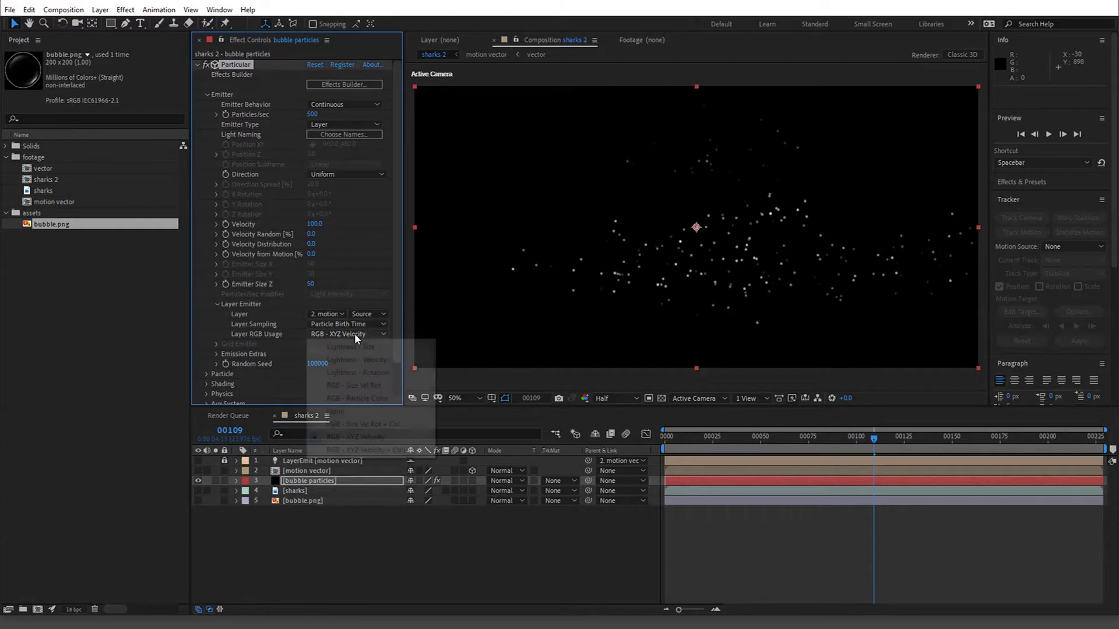
left_click(381, 437)
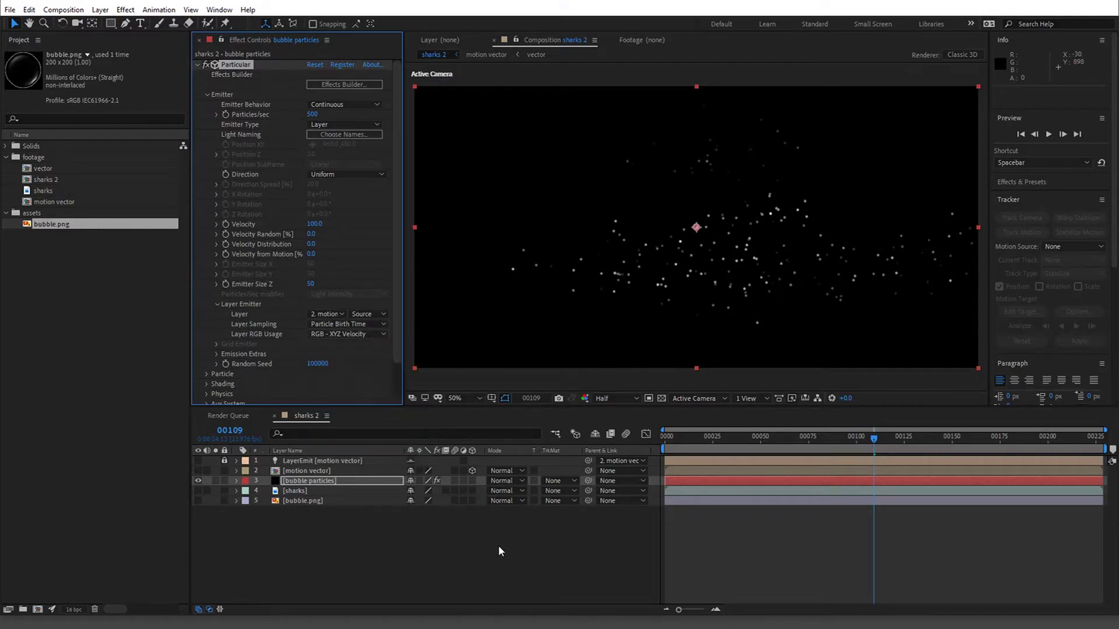
- Try a Velocity of 200 and preview the bubbles from the first frame
left_click(676, 439)
key("space")
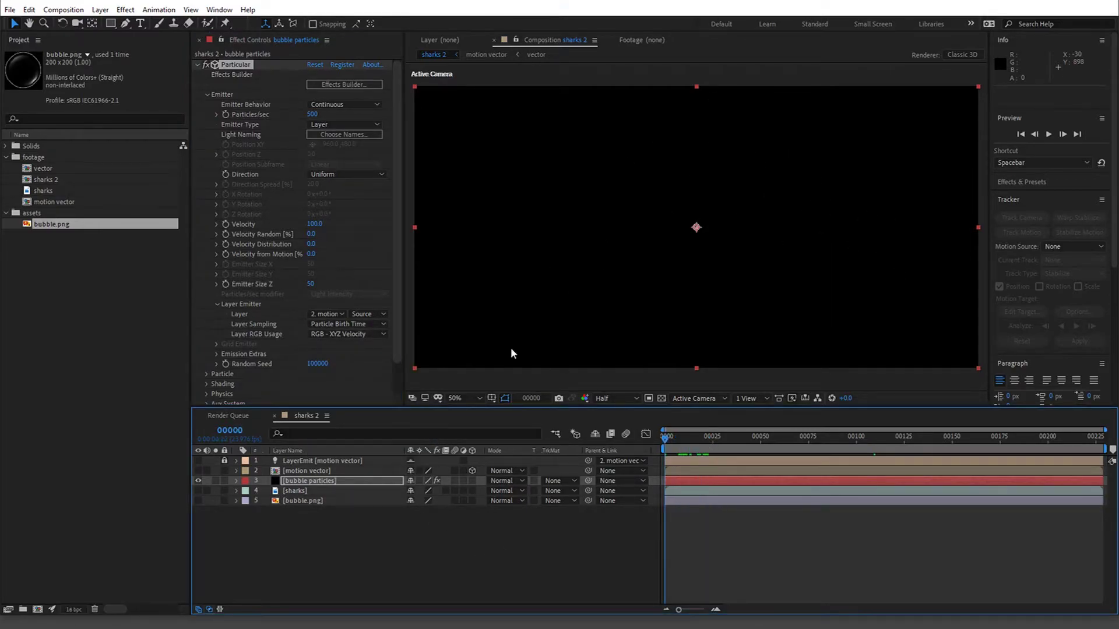
left_click(315, 225)
type("200")
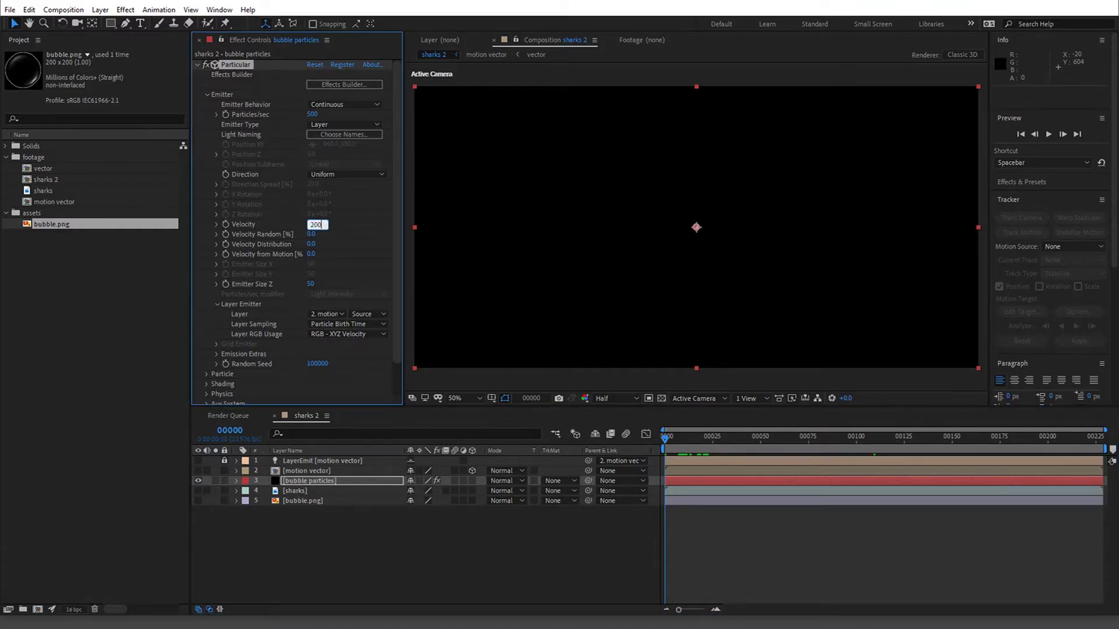
key("space")
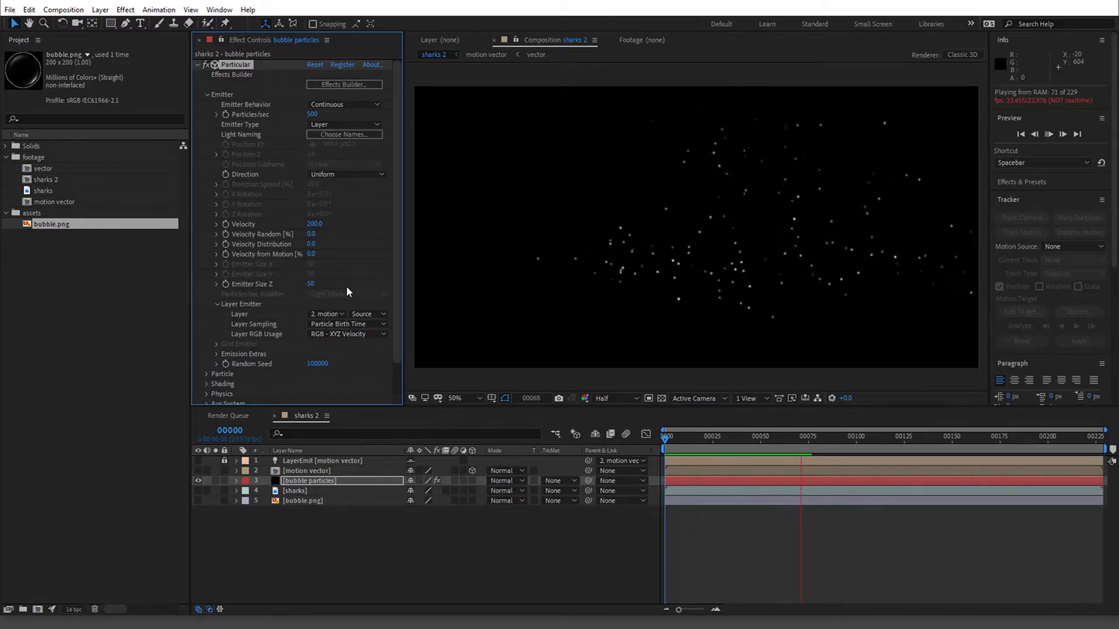
- Raise the emission to 1000 particles per second and scrub to inspect it
left_click(310, 114)
type("100")
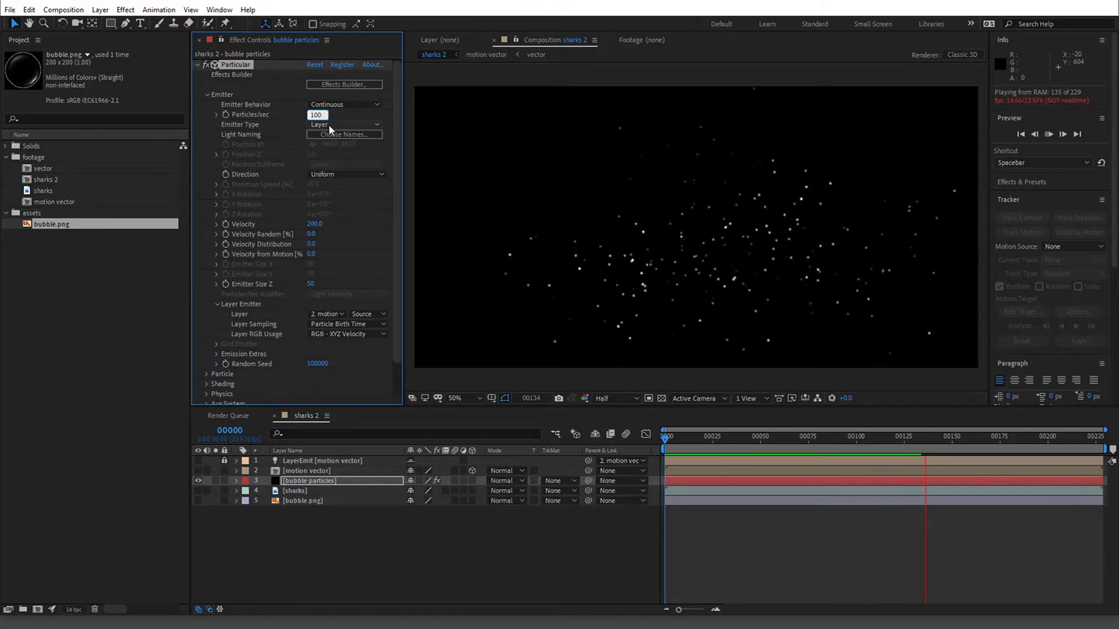
type("0")
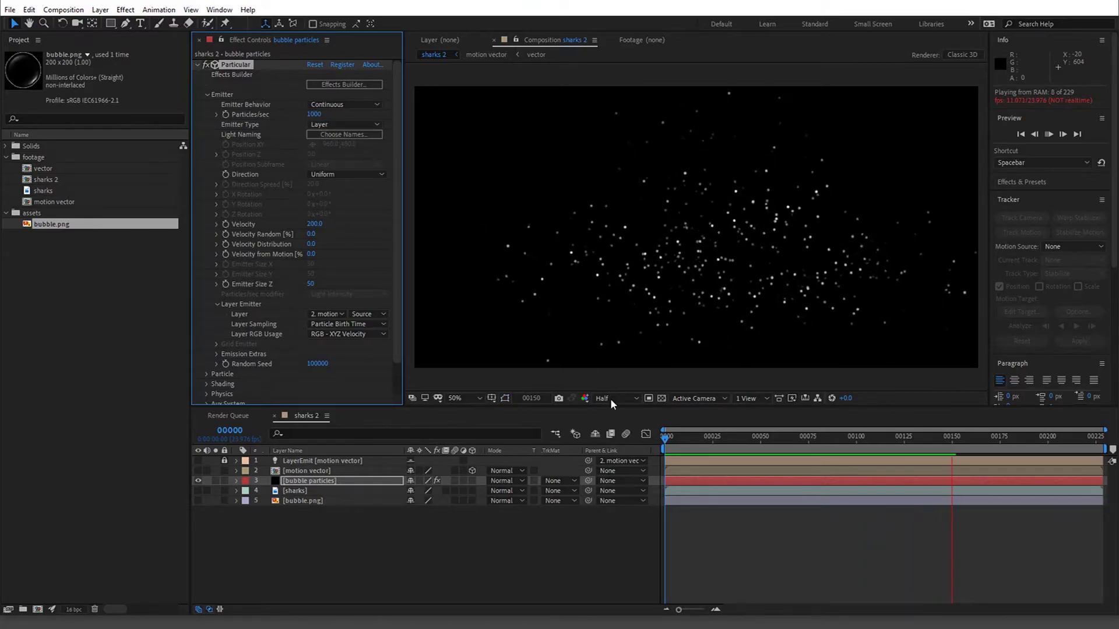
left_click(663, 441)
left_click_drag(662, 441, 834, 454)
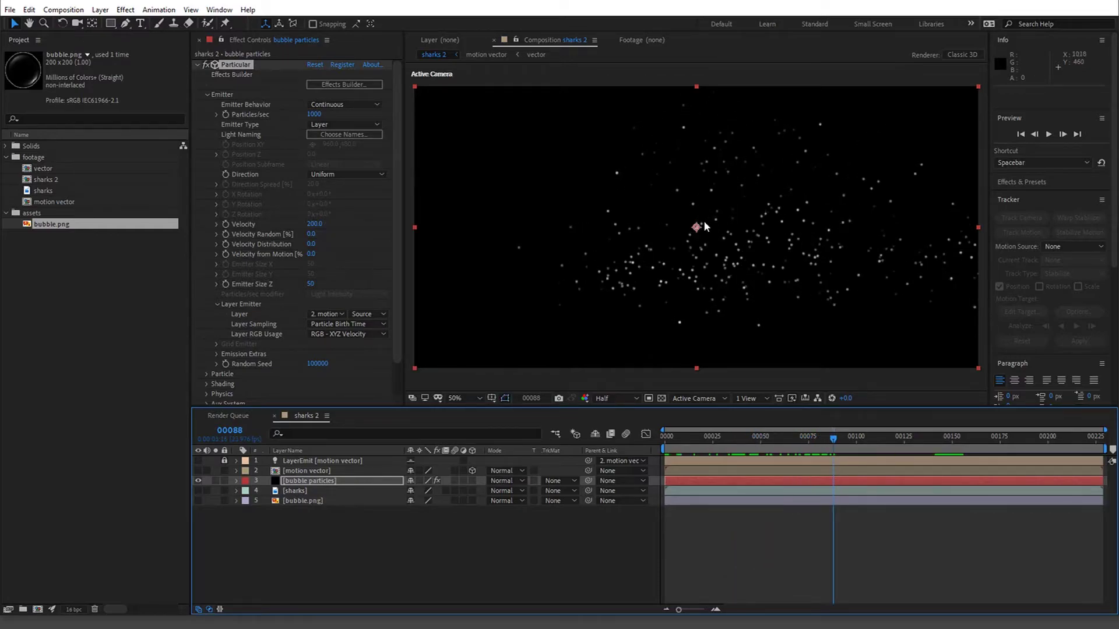
- Set Velocity to 0 and preview the bubbles from the start
left_click(316, 224)
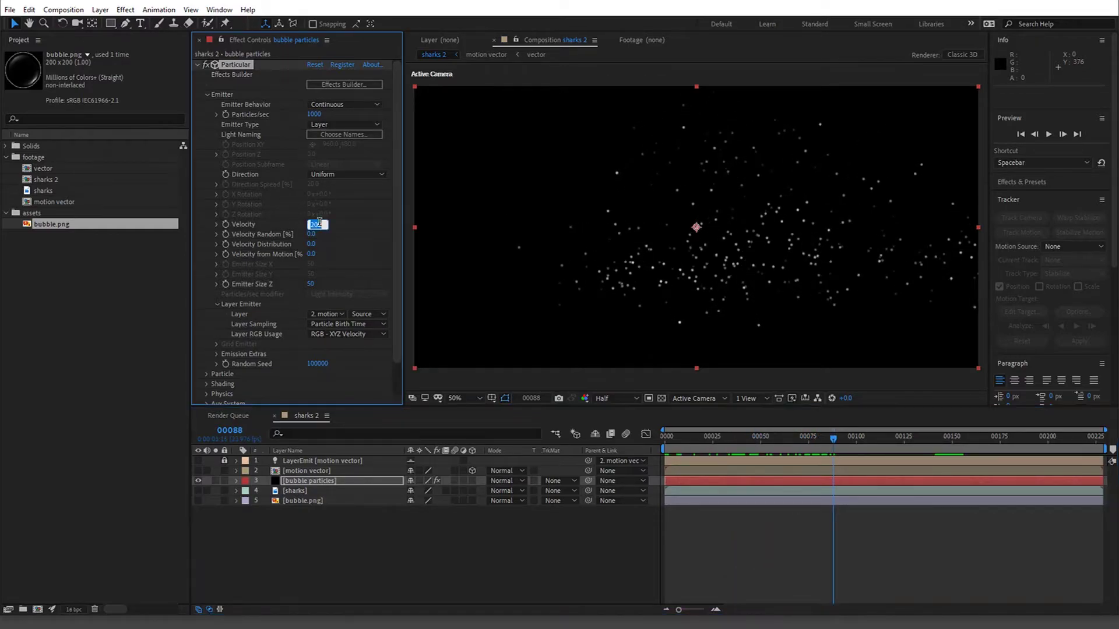
type("0")
key("Return")
left_click(673, 432)
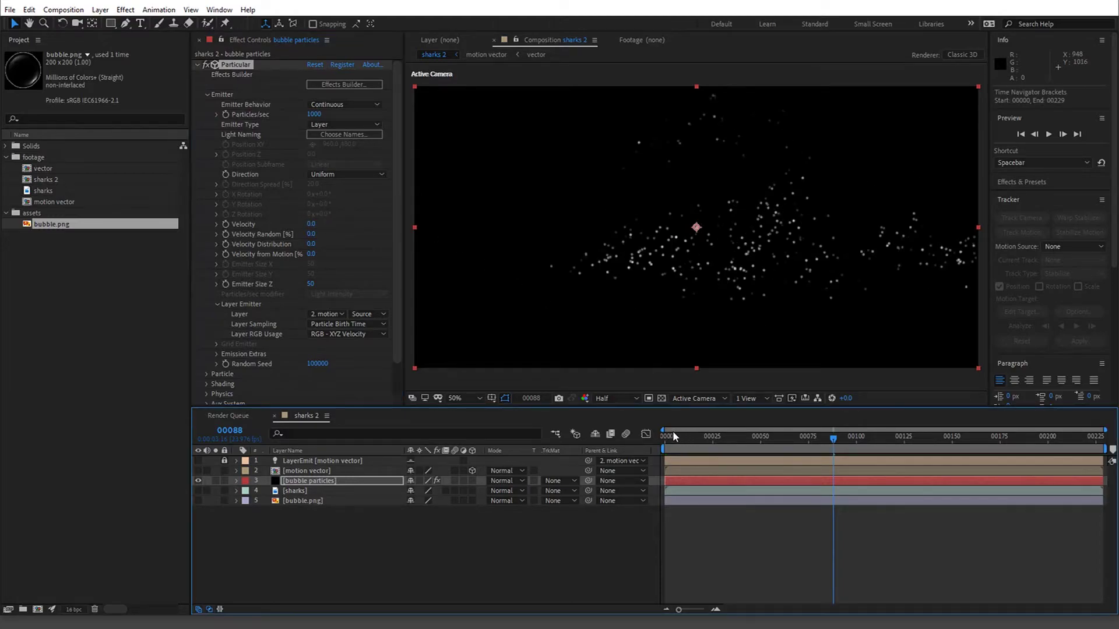
left_click_drag(678, 438, 661, 436)
key("space")
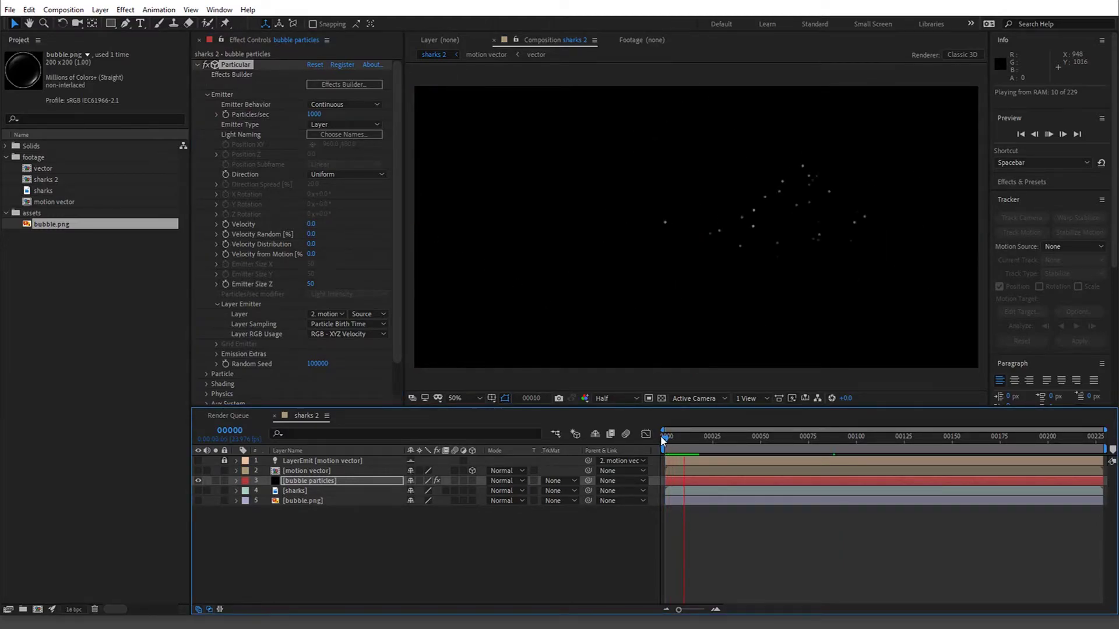
scroll(257, 340, "down", 2)
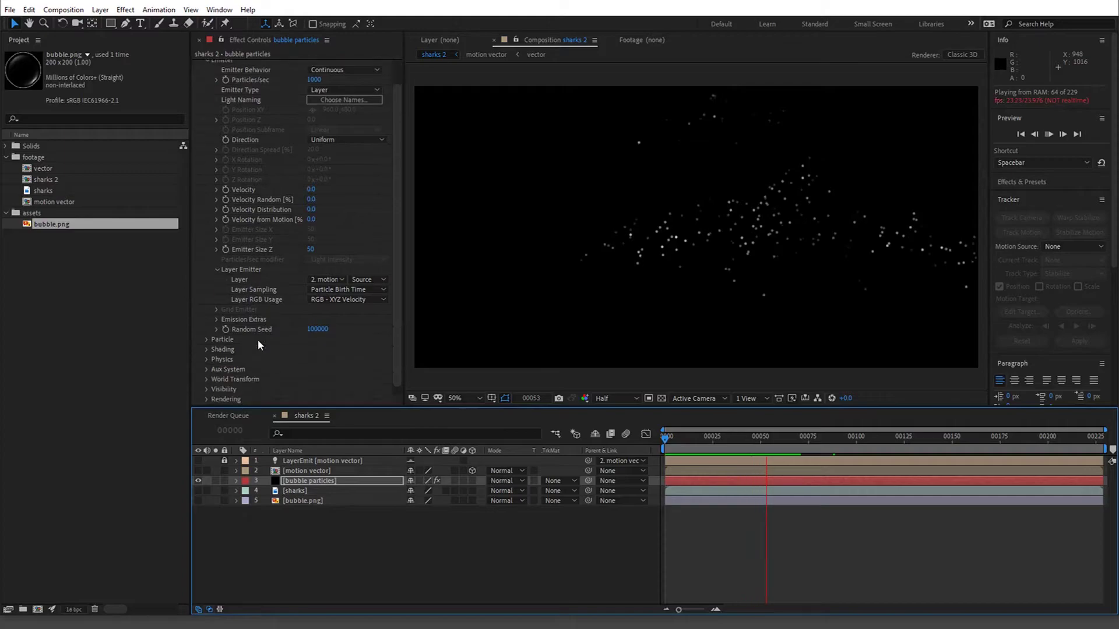
scroll(294, 330, "up", 2)
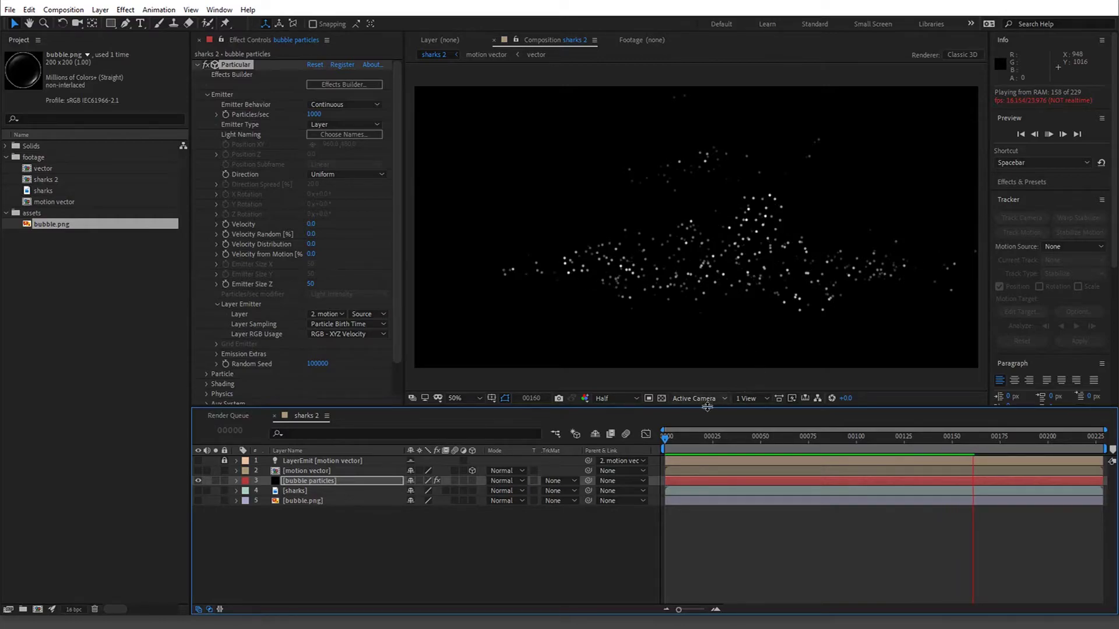
left_click_drag(703, 447, 611, 405)
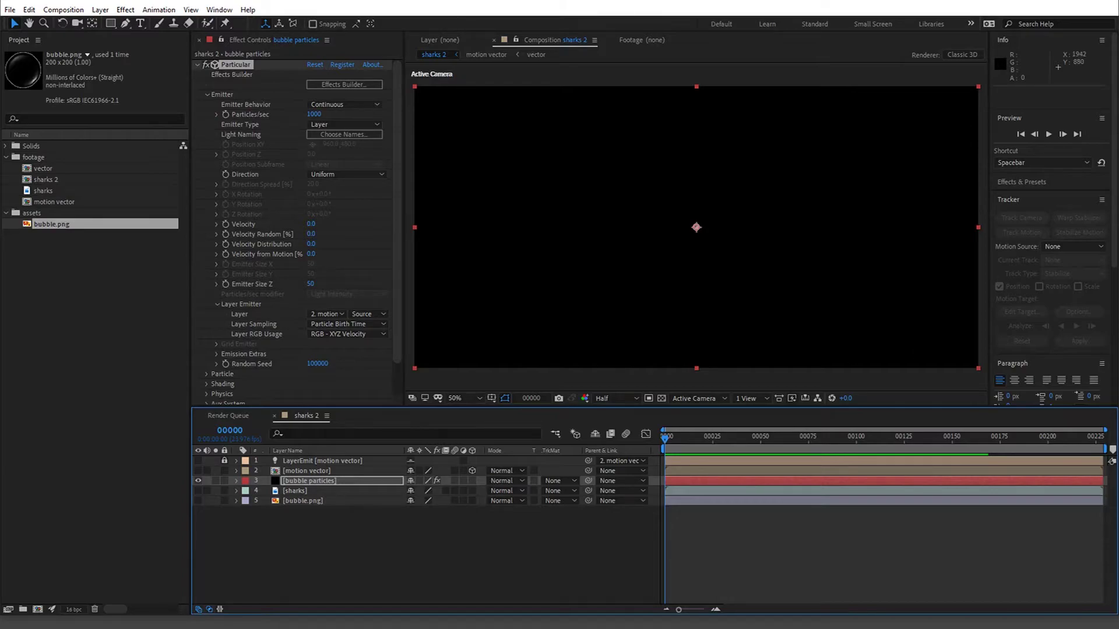
- Make emission Directional with Direction Spread 86 and Velocity 500, and expand Physics
left_click(327, 176)
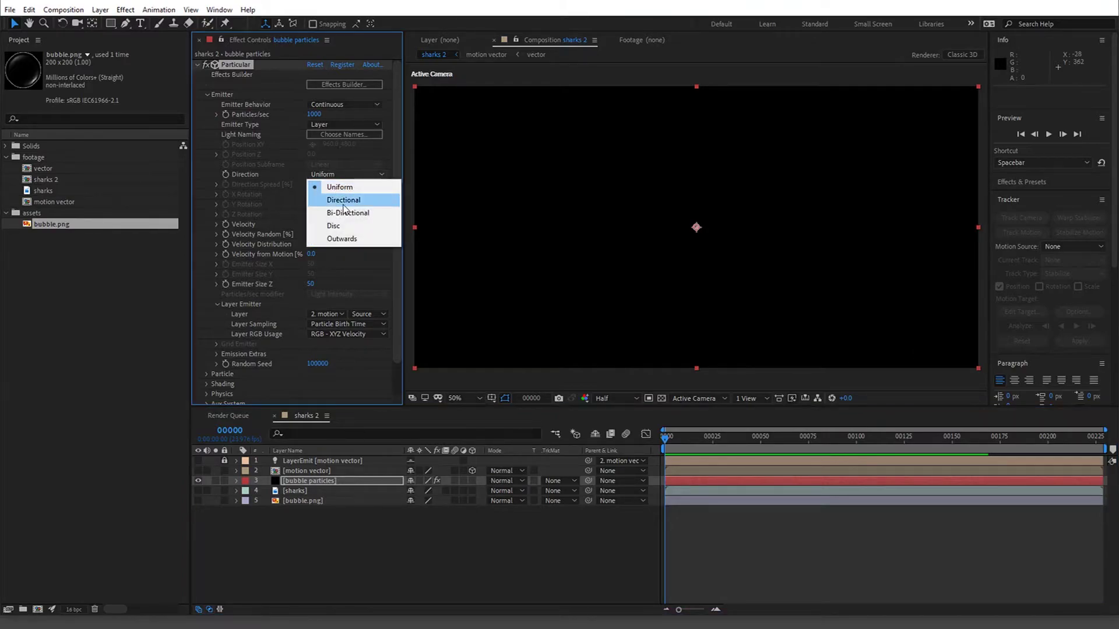
left_click(344, 201)
mouse_move(676, 434)
left_mouse_down()
mouse_move(1042, 469)
mouse_move(656, 441)
left_mouse_up()
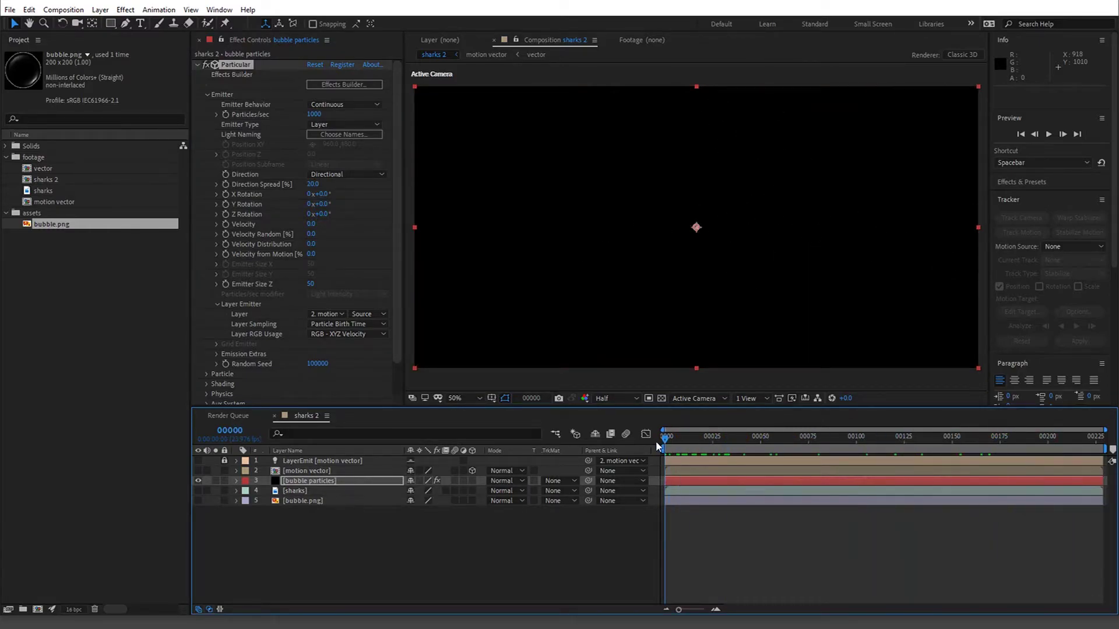
left_click(313, 184)
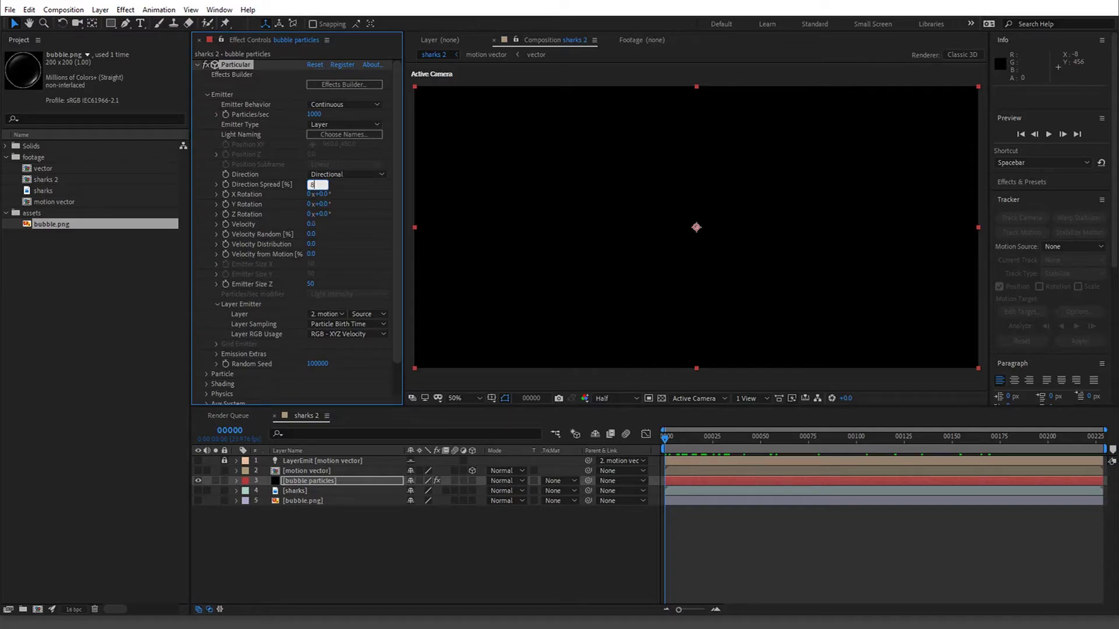
type("86")
key("space")
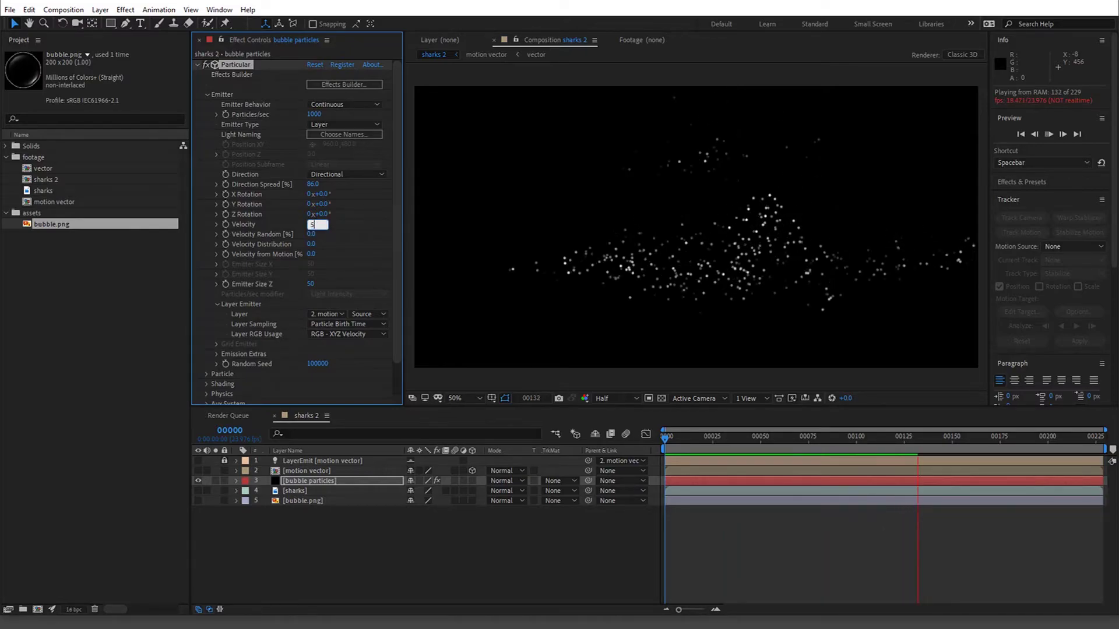
key("Return")
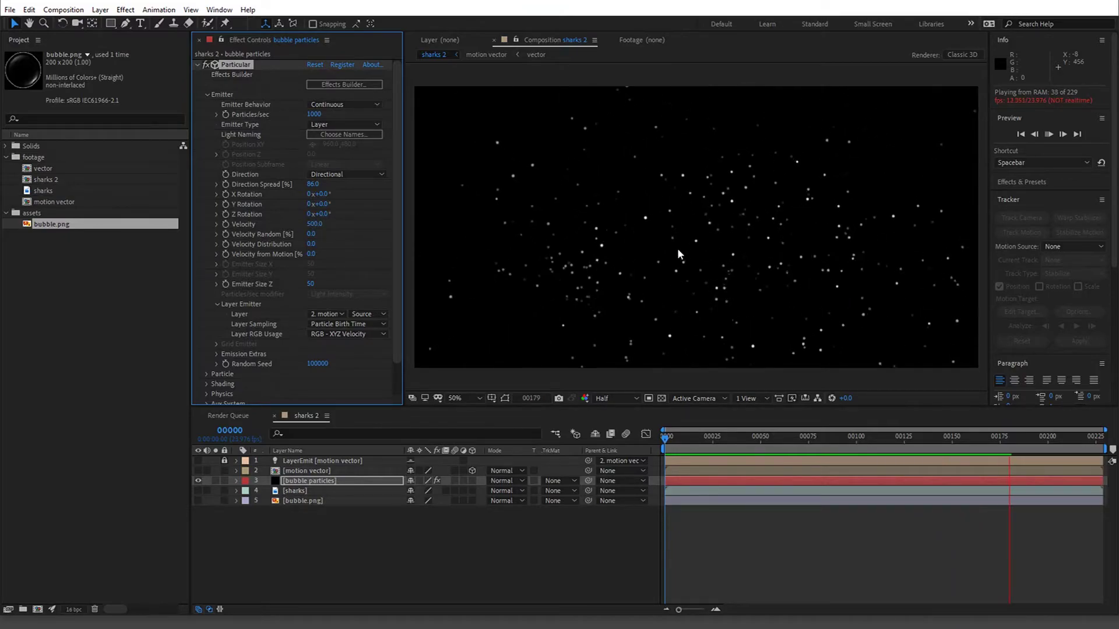
left_click(207, 394)
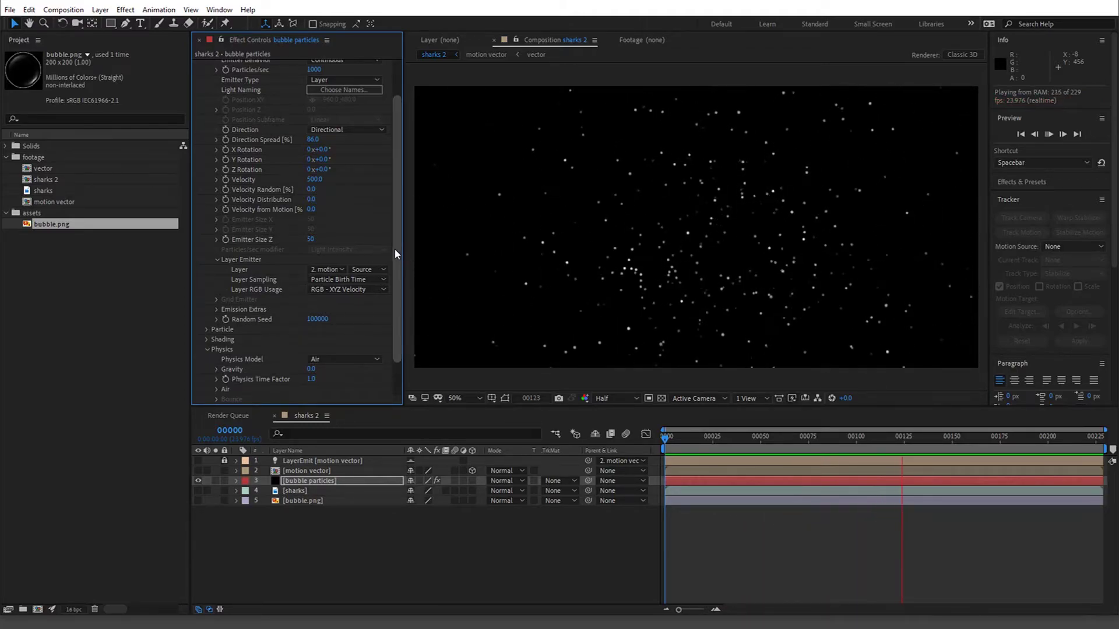
left_click_drag(395, 253, 393, 300)
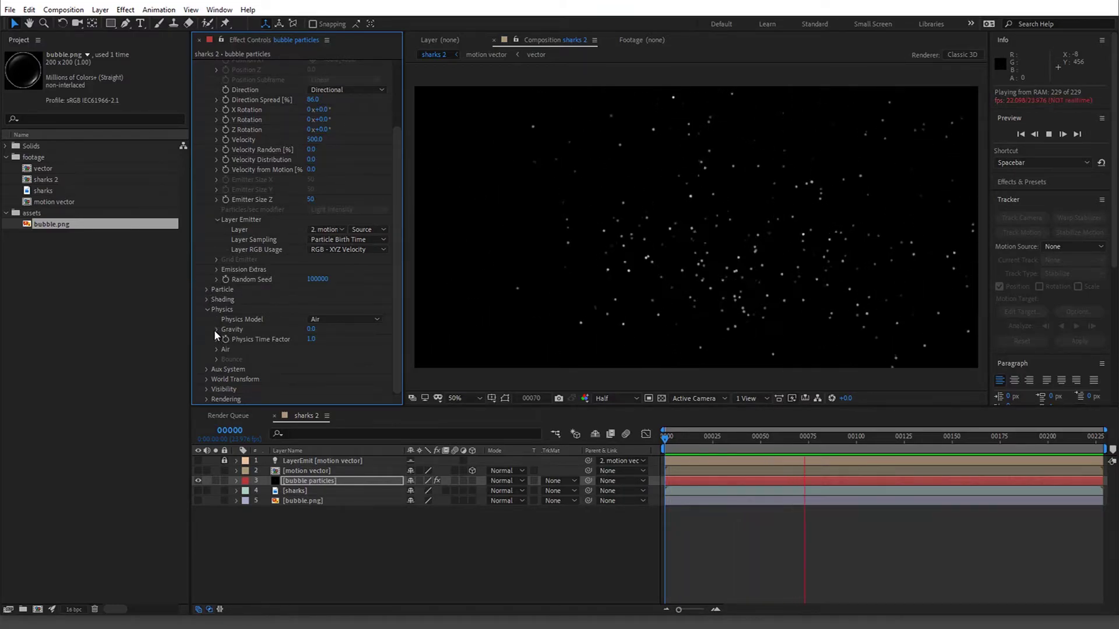
- Set Gravity to -200, expand Air, and toggle layer visibility to compare bubbles with footage
left_click(311, 330)
left_click(216, 348)
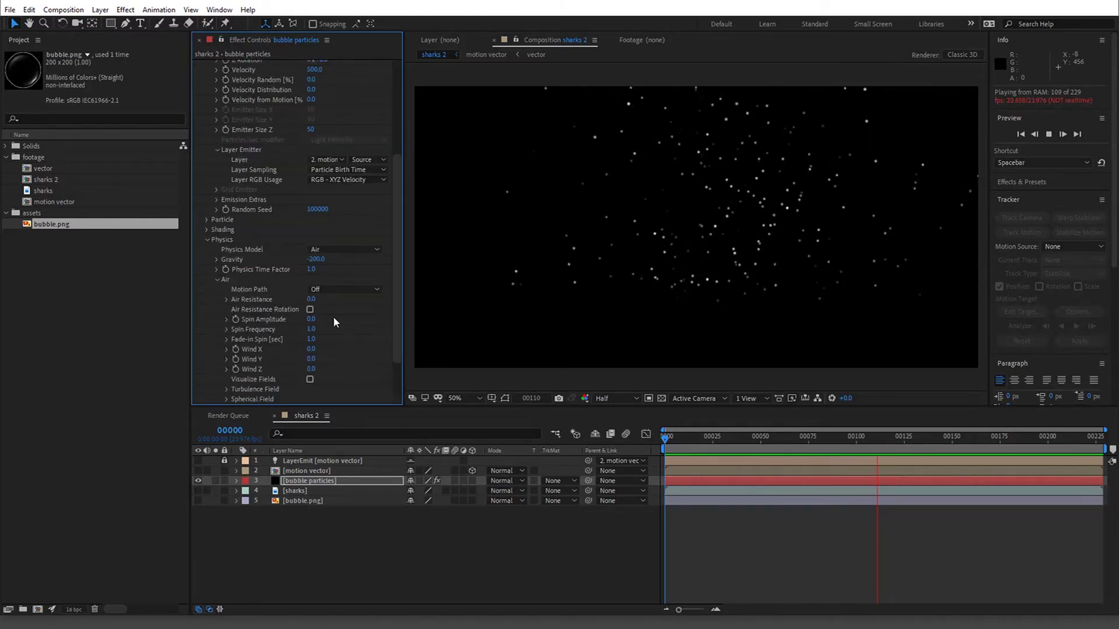
scroll(344, 327, "down", 4)
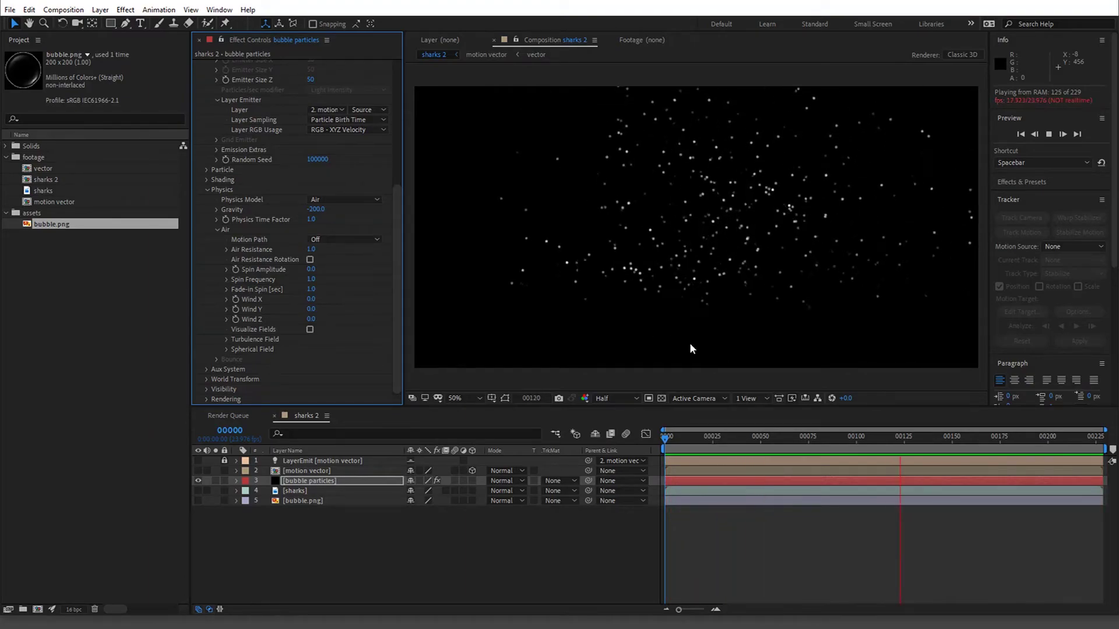
left_click(197, 481)
left_click(282, 500)
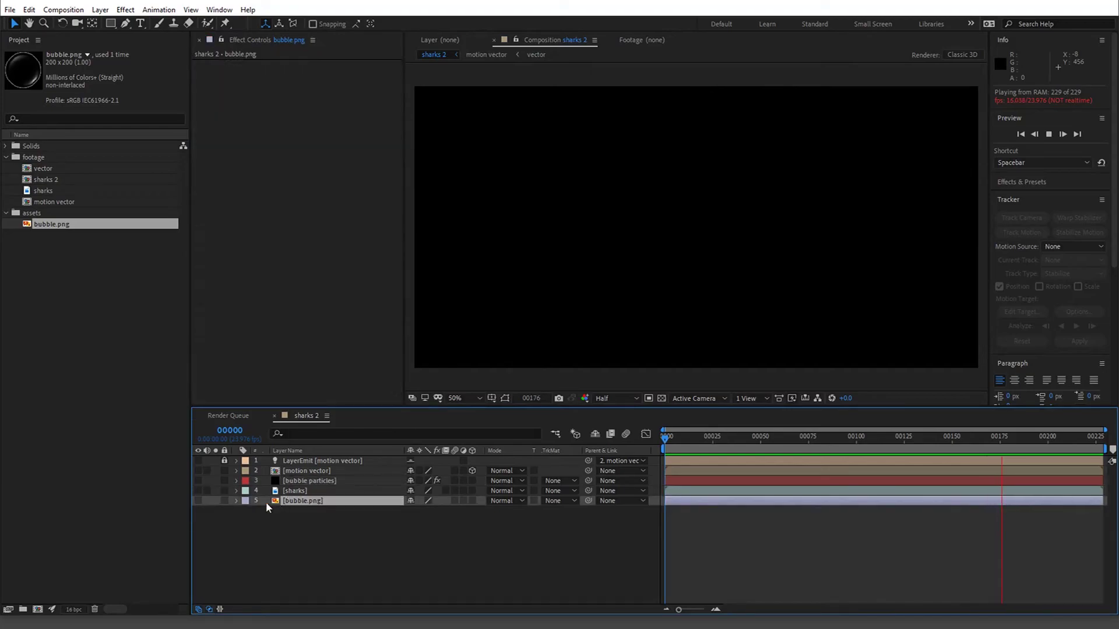
left_click(200, 491)
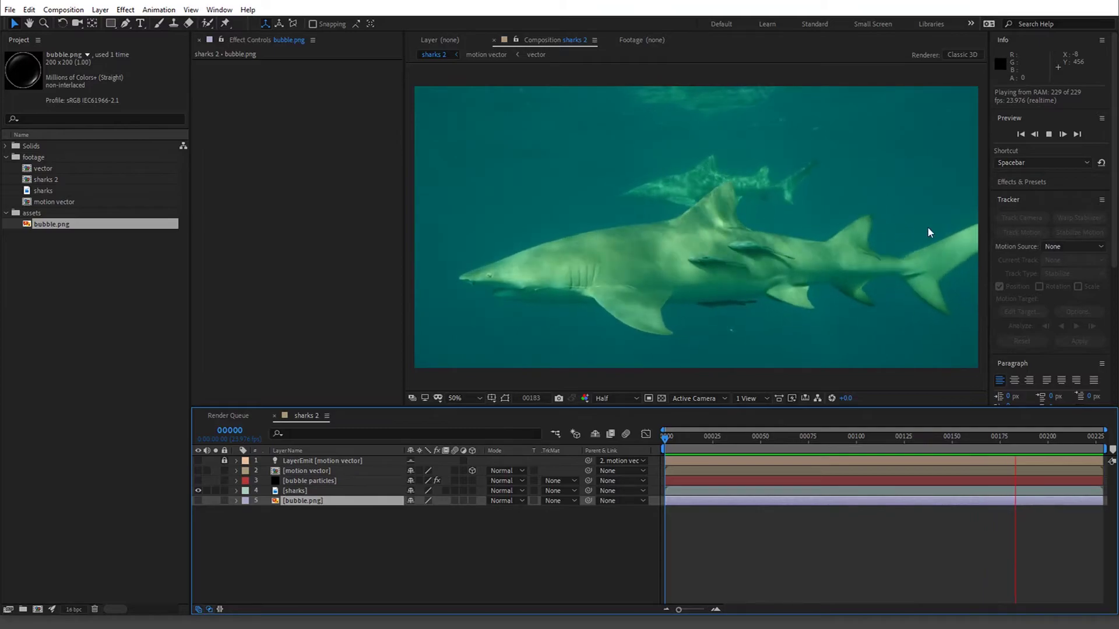
left_click(238, 491)
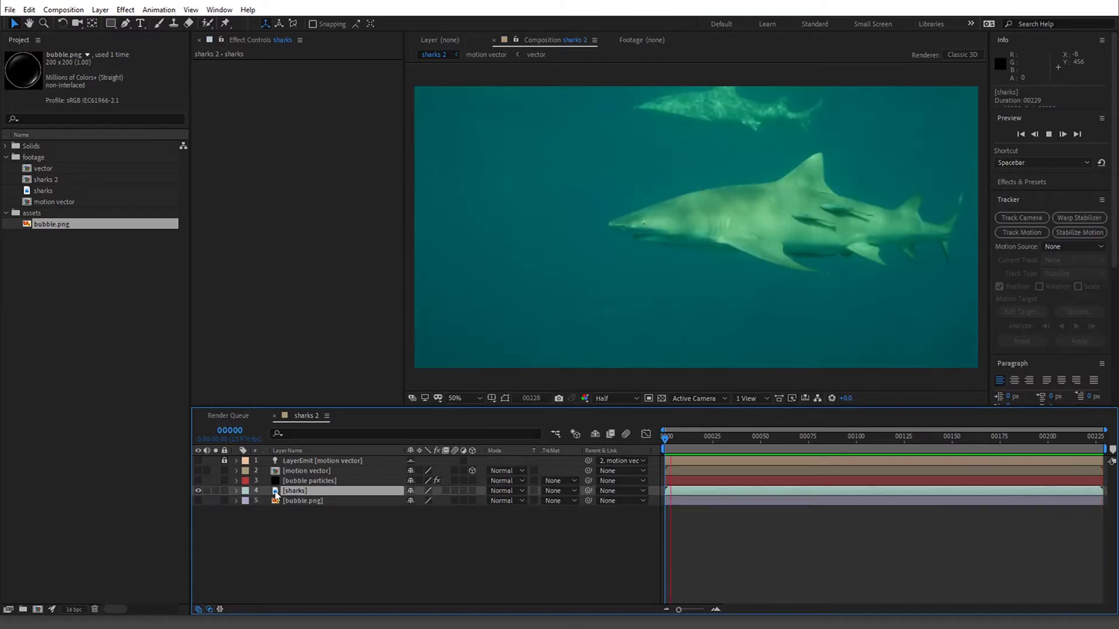
left_click(198, 490)
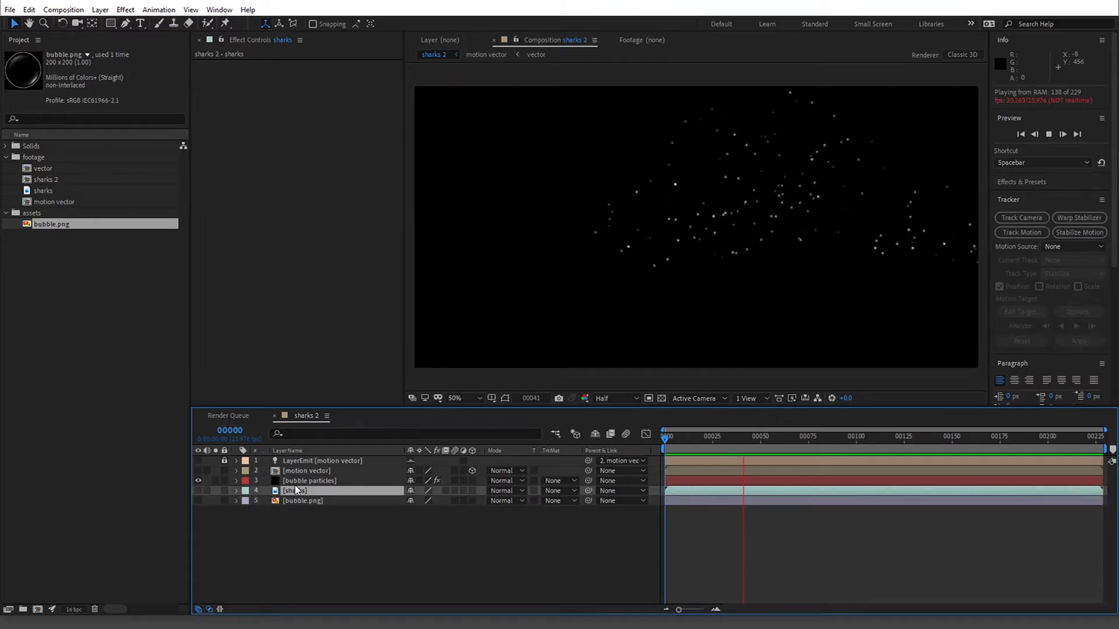
- Set Wind X to 200 in the bubble particles' Air physics
left_click(344, 483)
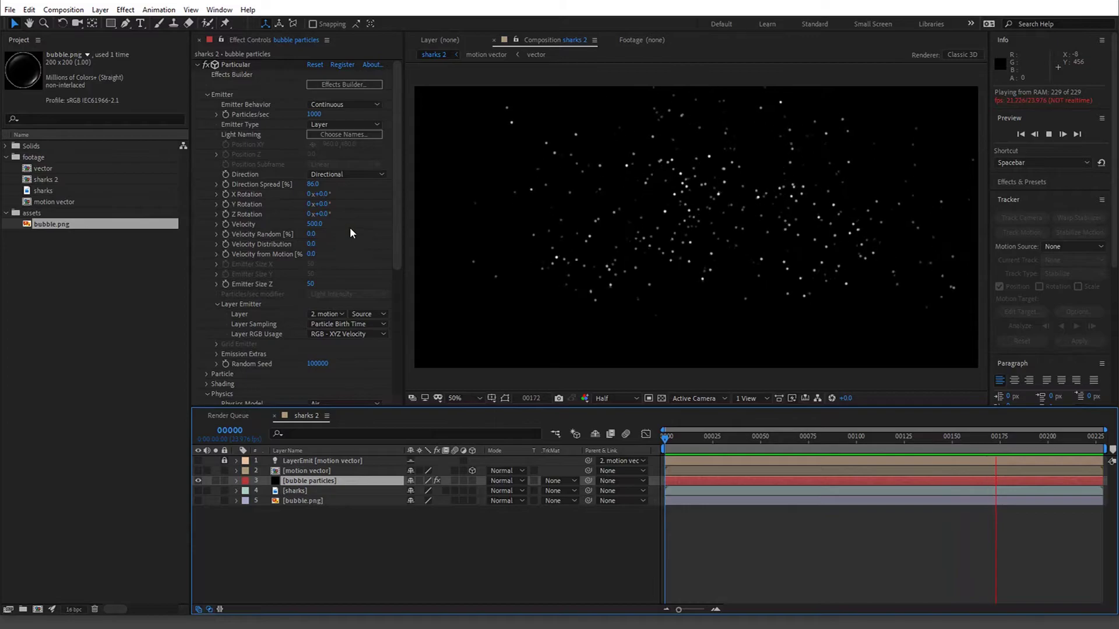
scroll(351, 228, "down", 6)
scroll(350, 228, "down", 1)
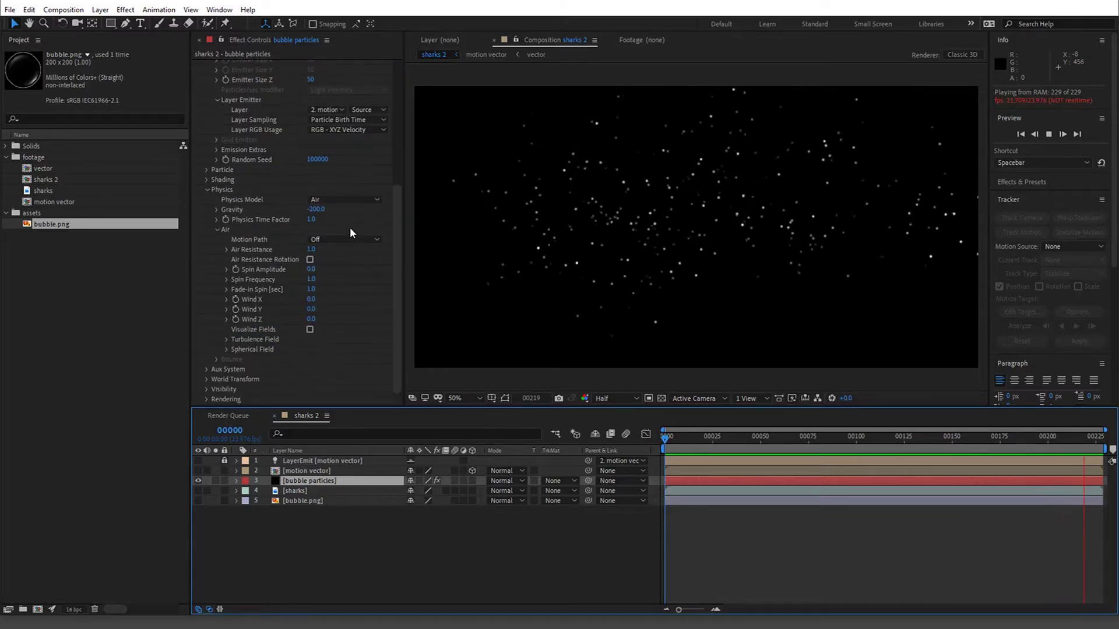
left_click(311, 300)
type("200")
key("Return")
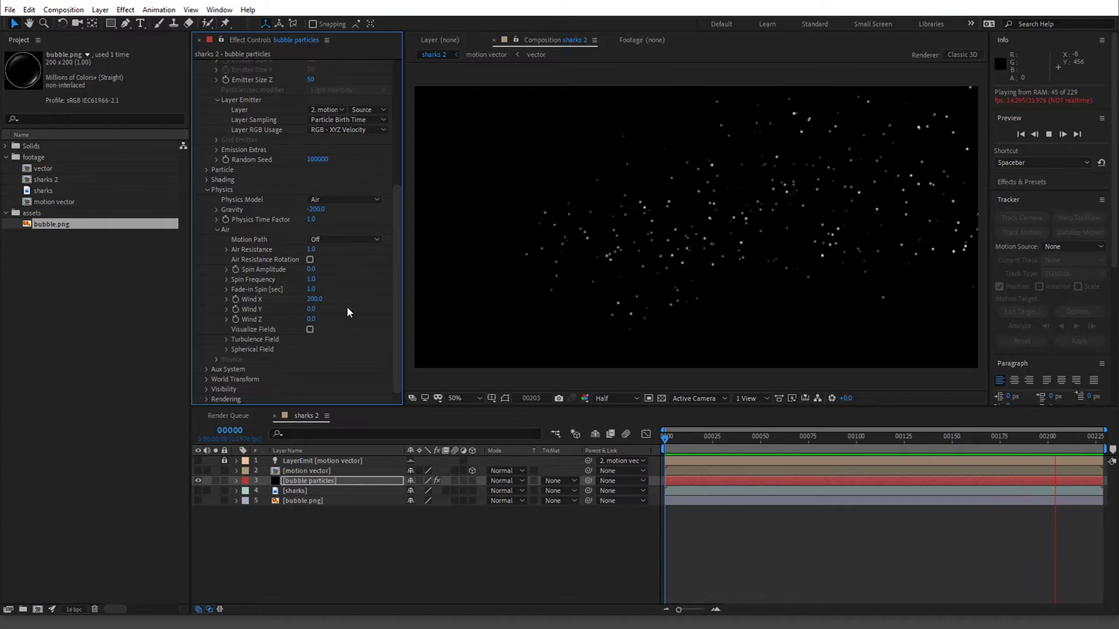
- Expand Turbulence Field, turn on Visualize Fields, and set Affect Position to 25
left_click(227, 339)
scroll(228, 342, "down", 3)
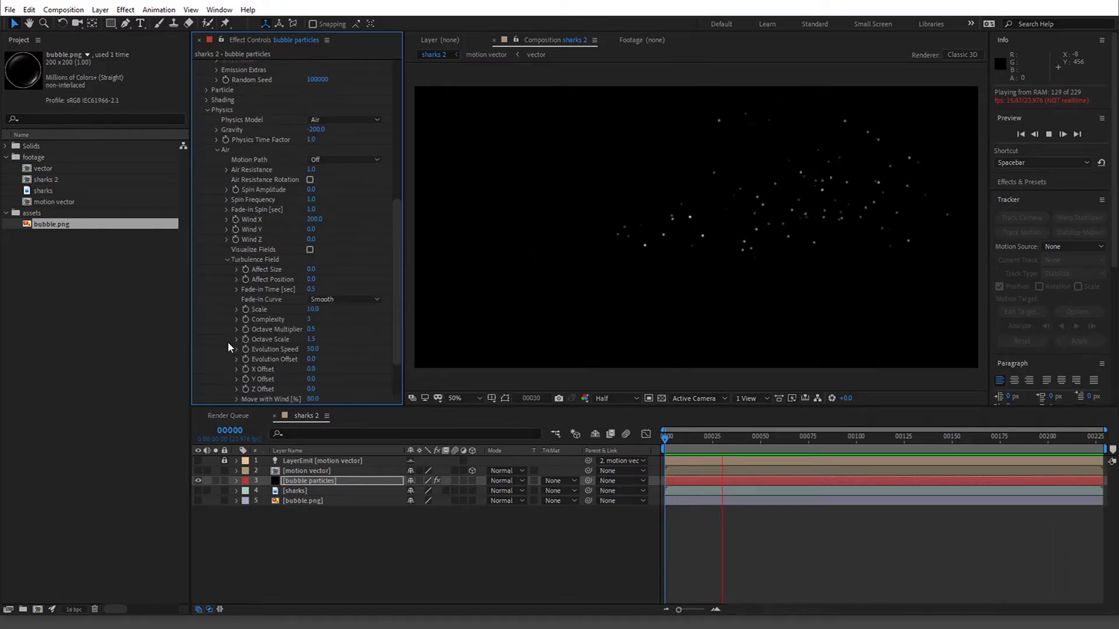
left_click(309, 250)
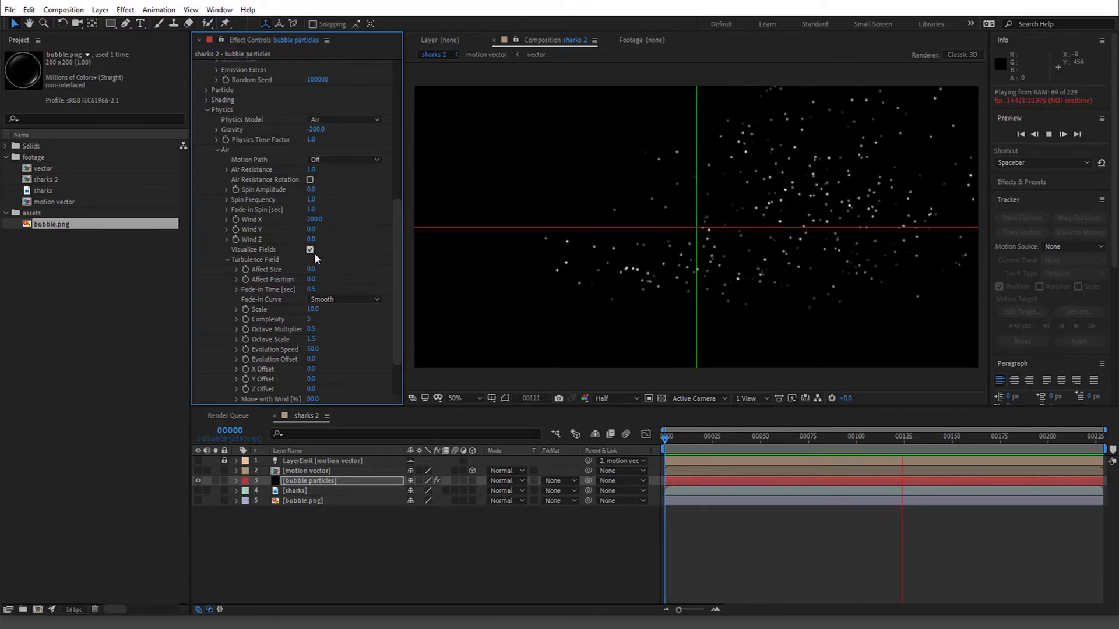
left_click_drag(312, 268, 313, 281)
left_click(311, 282)
type("25")
key("Return")
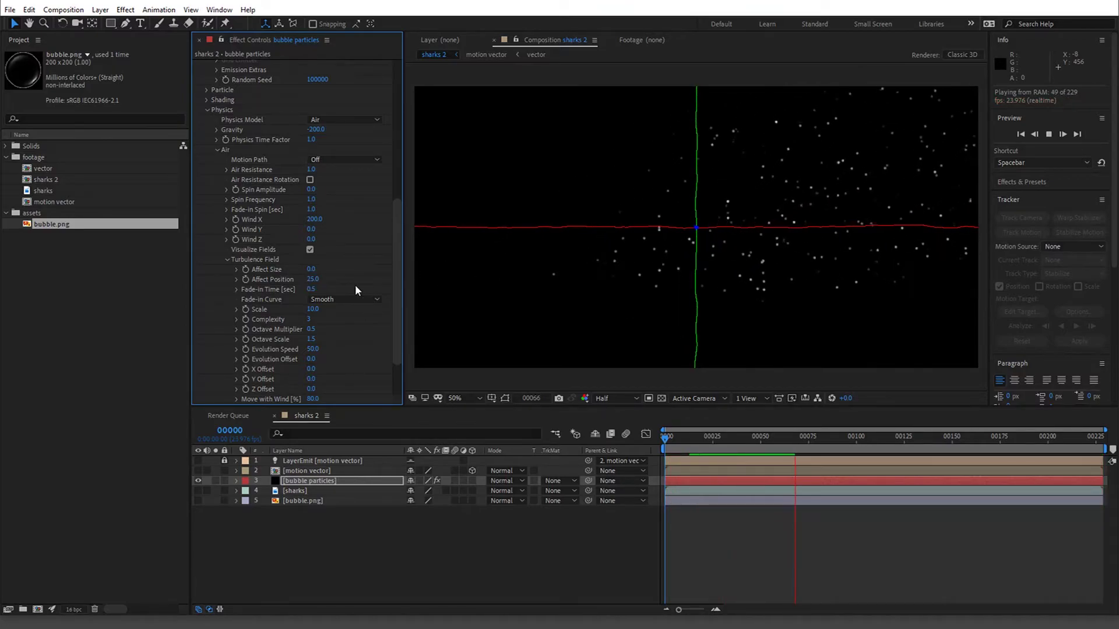
- Set turbulence Complexity to 6 and Scale to 50
left_click(308, 318)
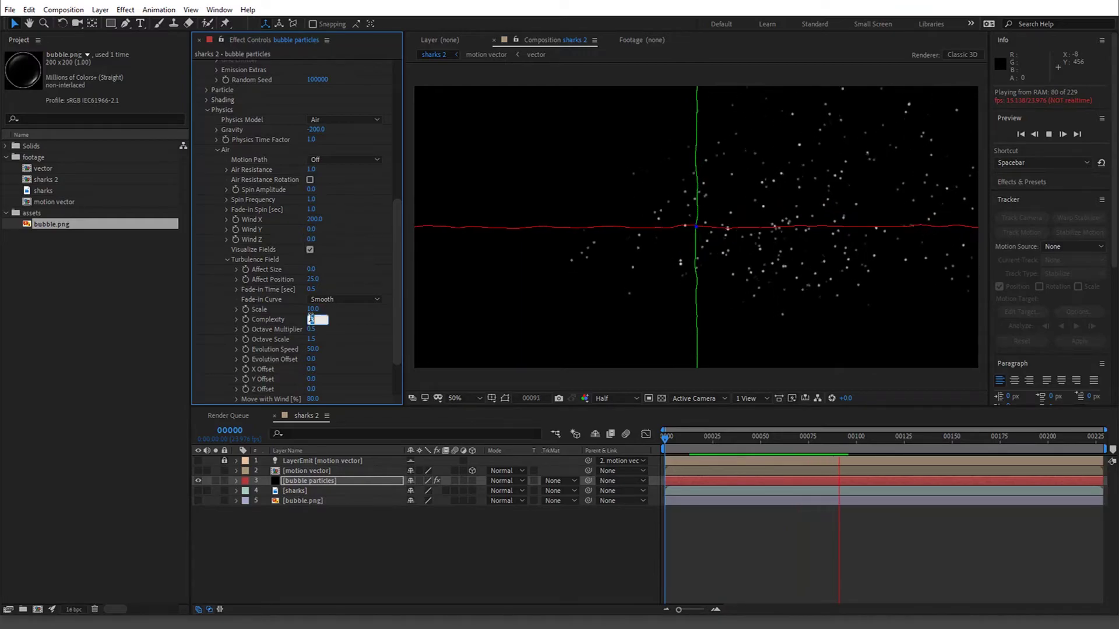
type("6")
key("Return")
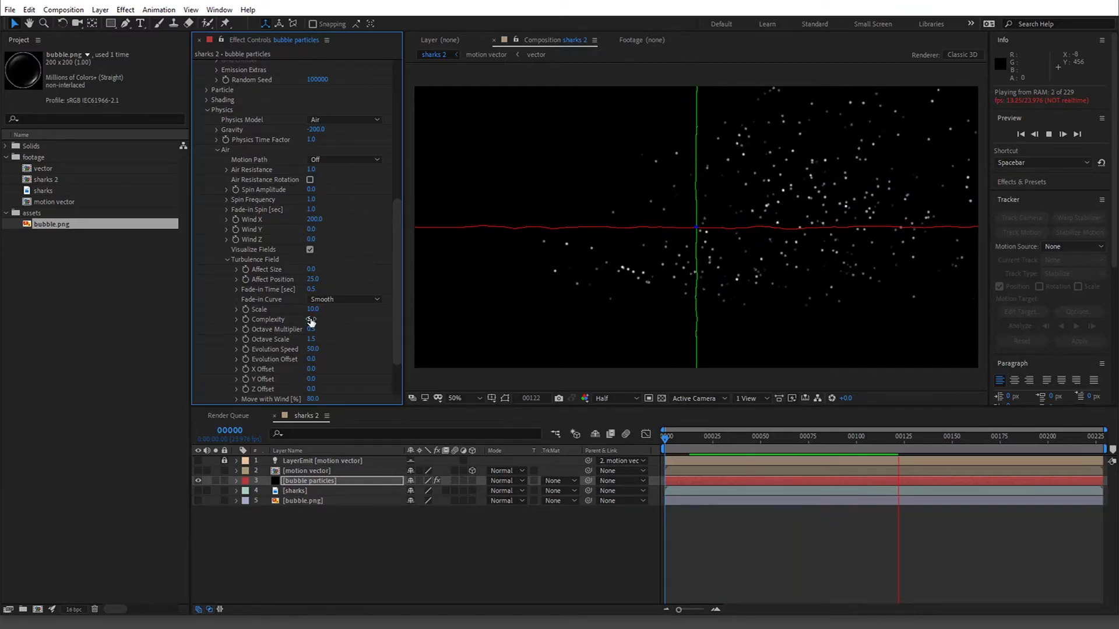
left_click(316, 312)
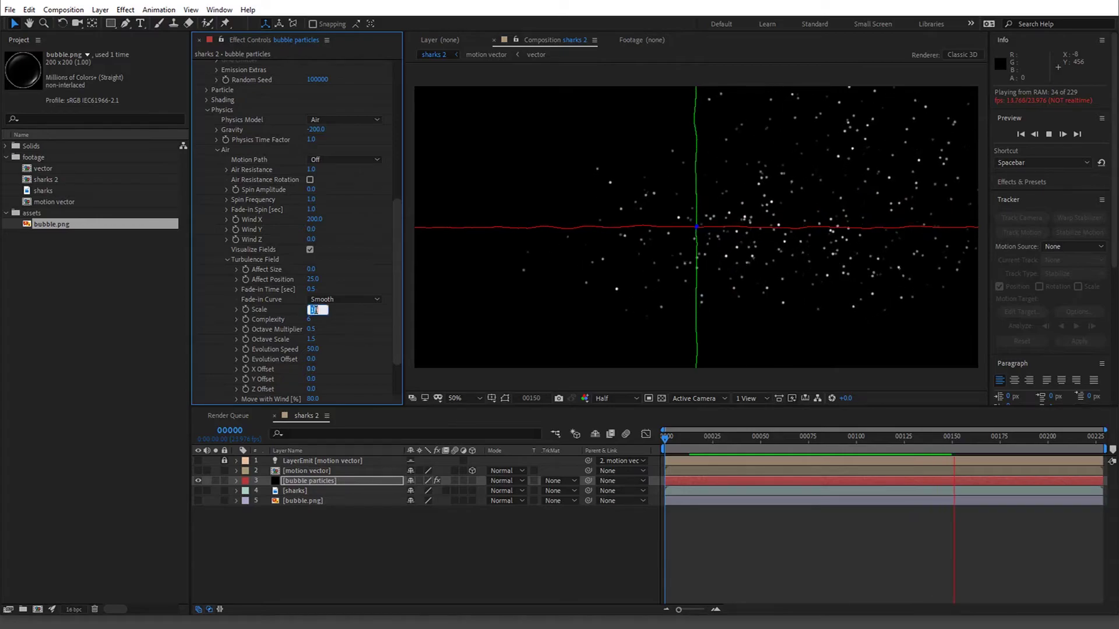
type("50")
key("Return")
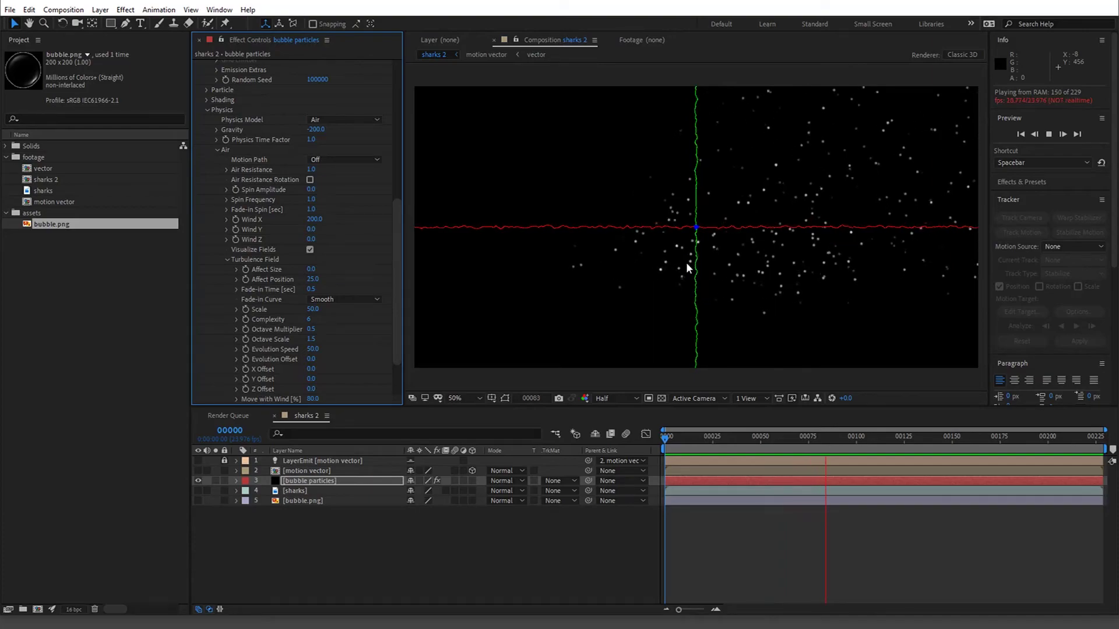
- Scrub around frames 40–55 to check the turbulence, then turn Visualize Fields off
left_click_drag(674, 441, 742, 441)
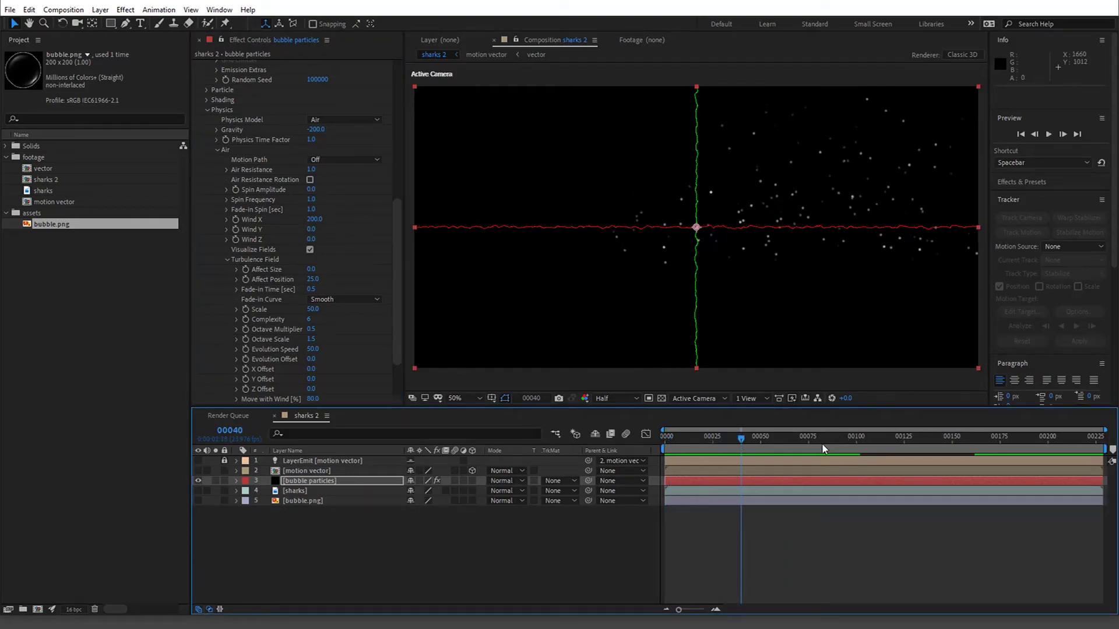
left_click_drag(822, 443, 769, 434)
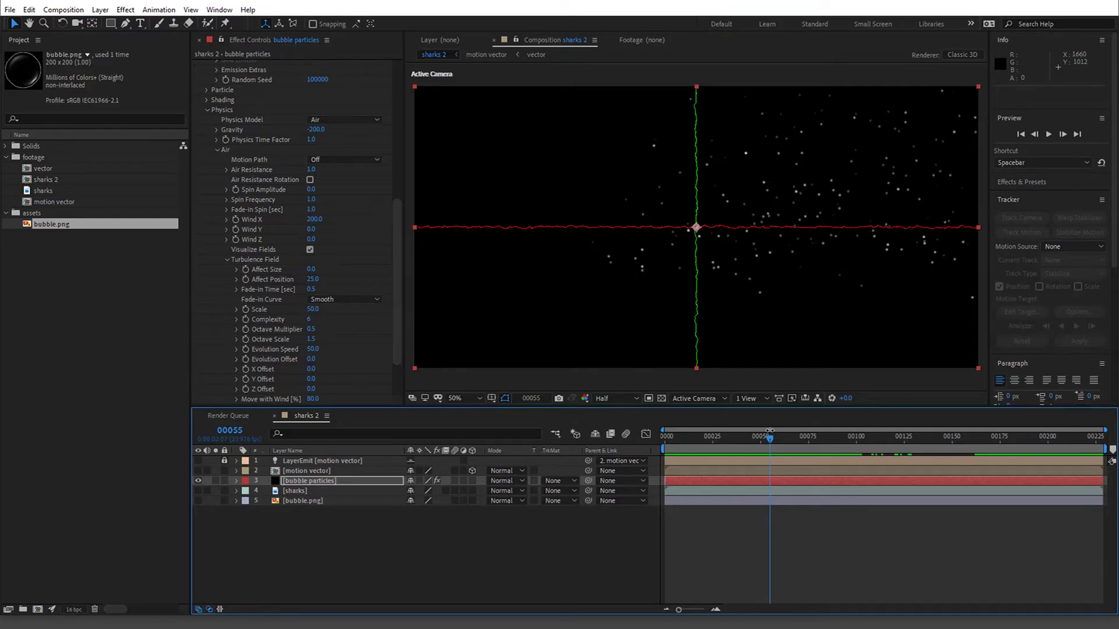
left_click(310, 250)
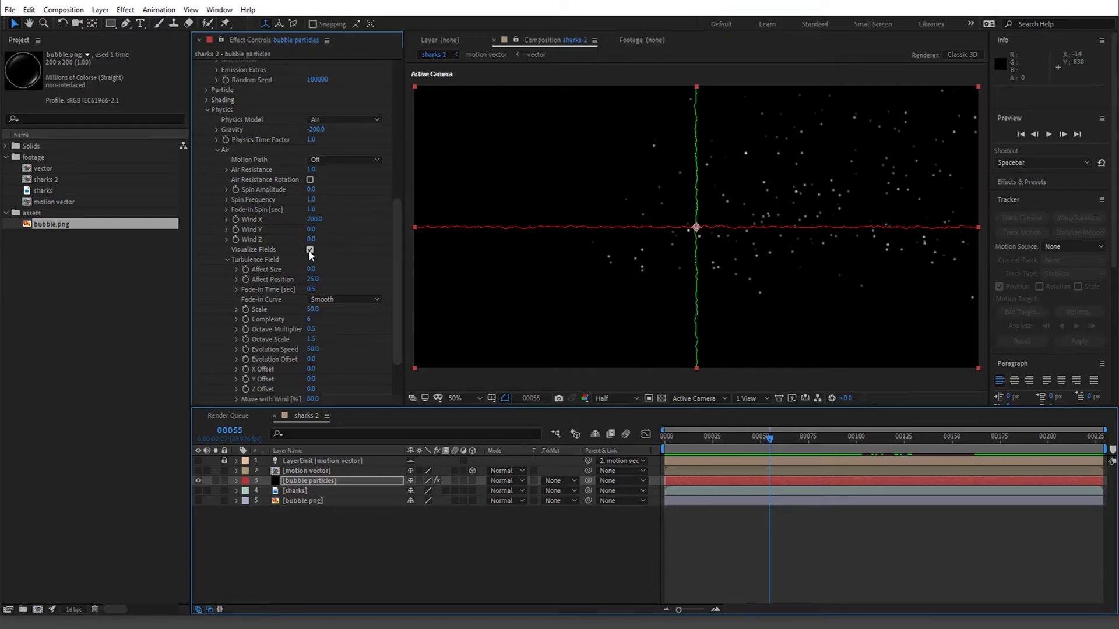
scroll(391, 263, "up", 4)
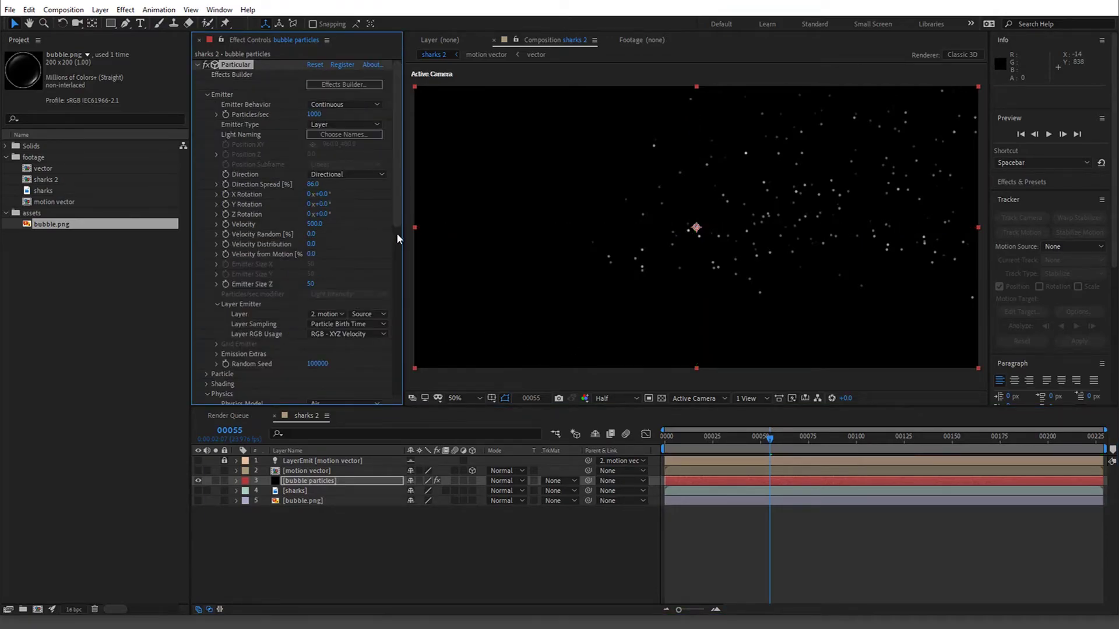
scroll(398, 216, "up", 3)
scroll(394, 302, "down", 3)
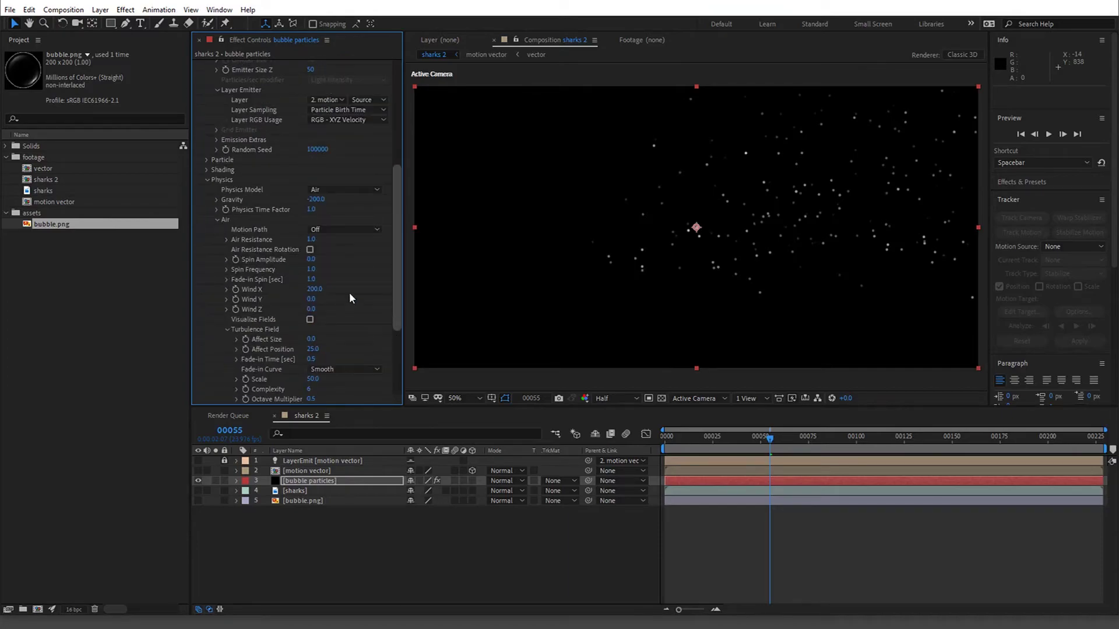
- Set Particle Type to Textured Polygon with bubble.png as the texture layer
left_click(207, 180)
left_click(207, 339)
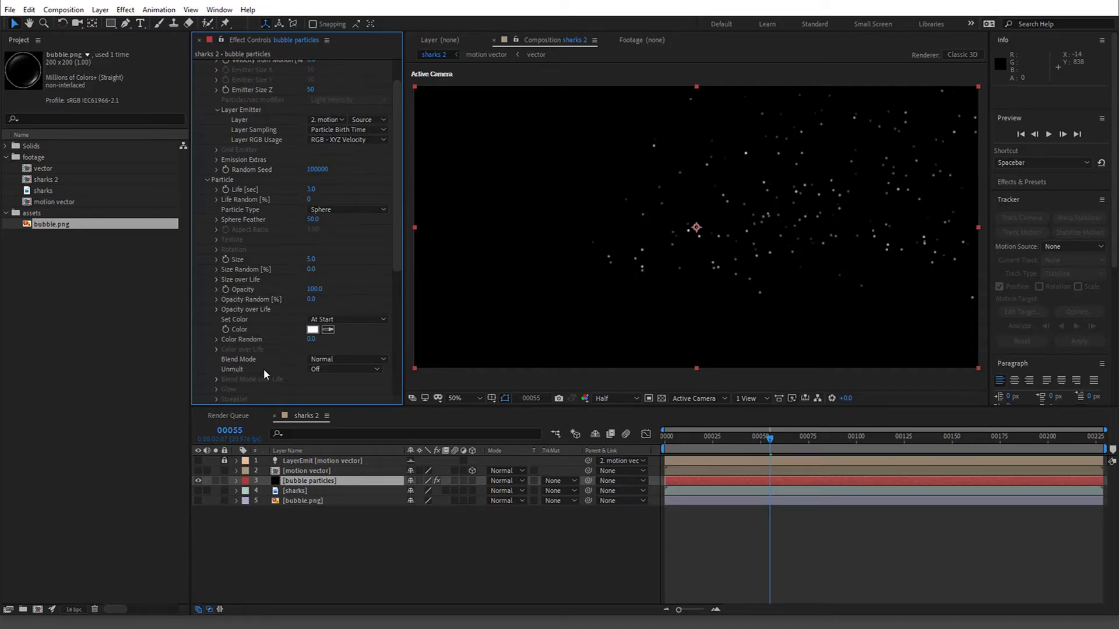
scroll(280, 350, "down", 5)
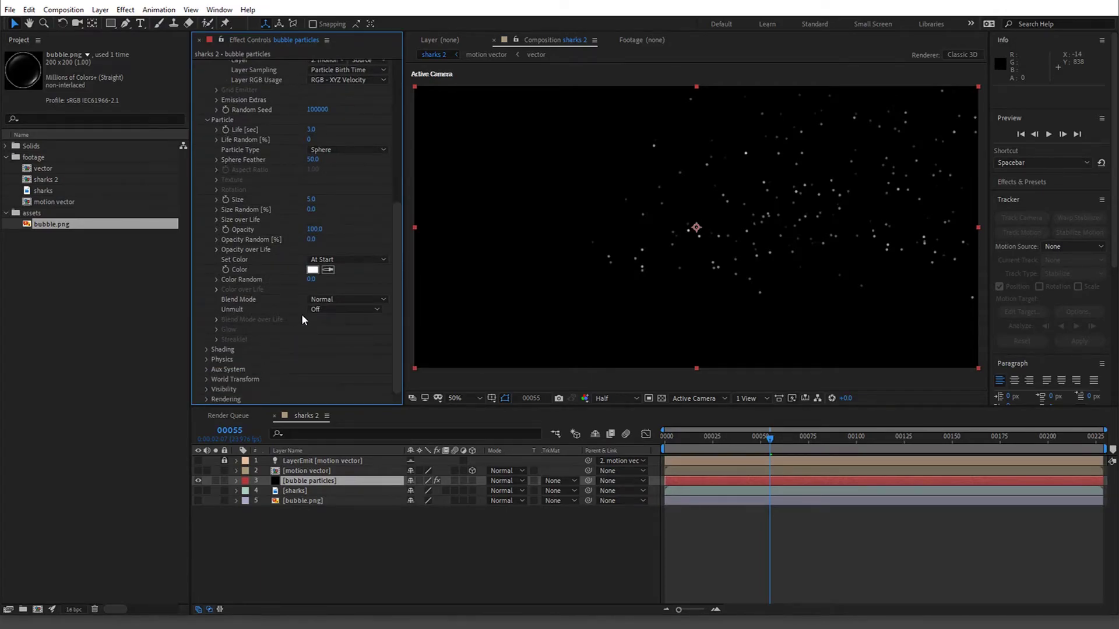
left_click(348, 150)
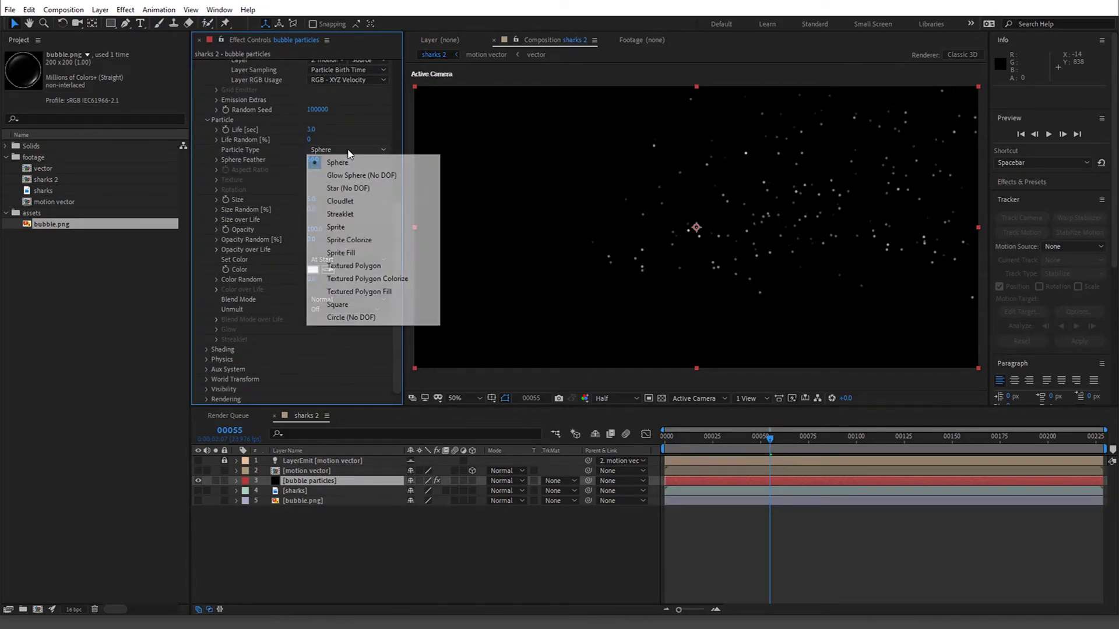
left_click(402, 267)
left_click(216, 180)
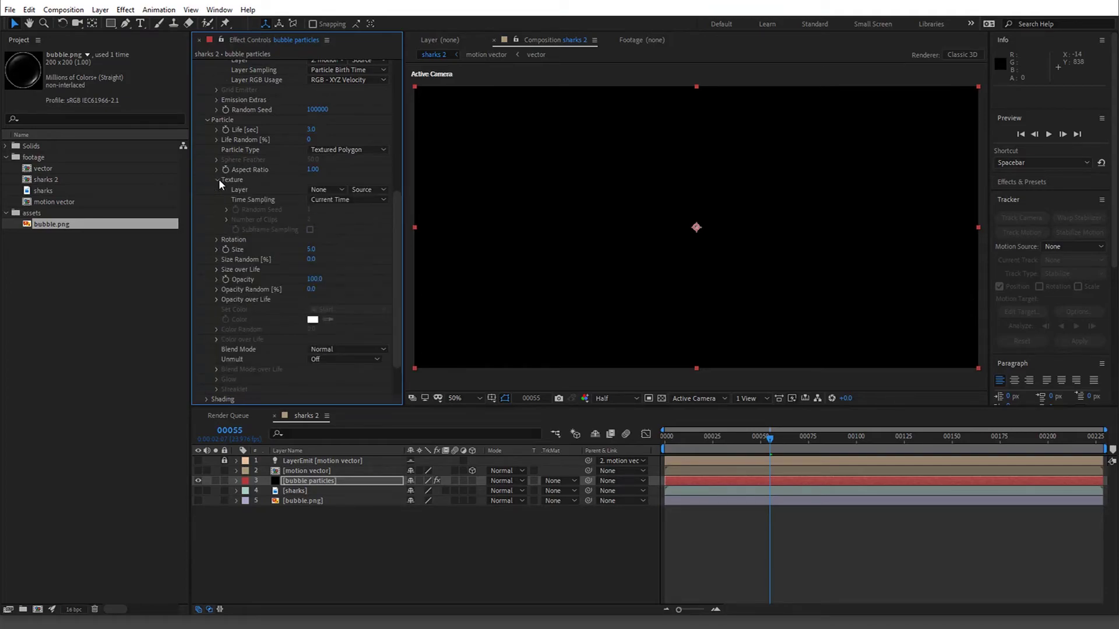
left_click(326, 190)
left_click(359, 258)
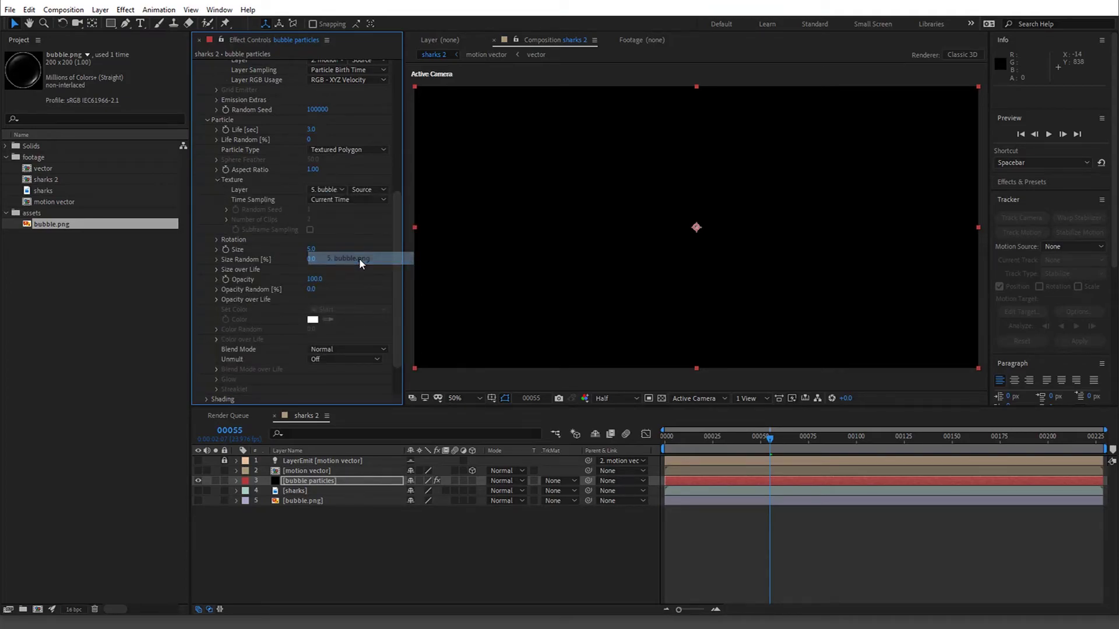
- Set particle Size to 4 and Size Random to 100%, checking around frame 125
left_click(311, 250)
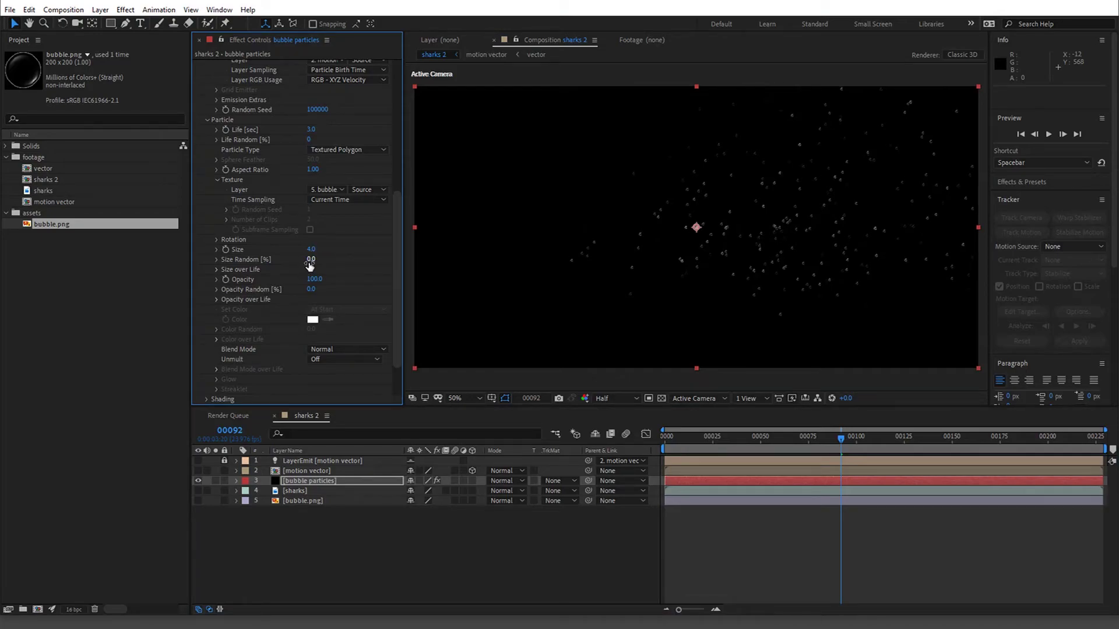
left_click_drag(309, 260, 548, 259)
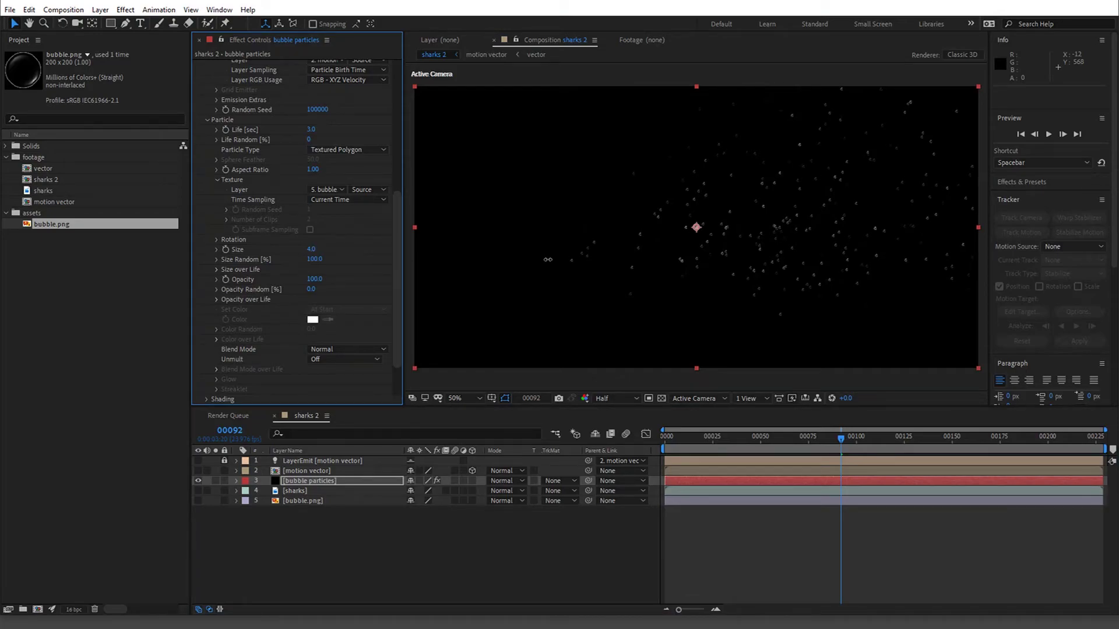
left_click(716, 429)
left_click_drag(773, 452, 907, 446)
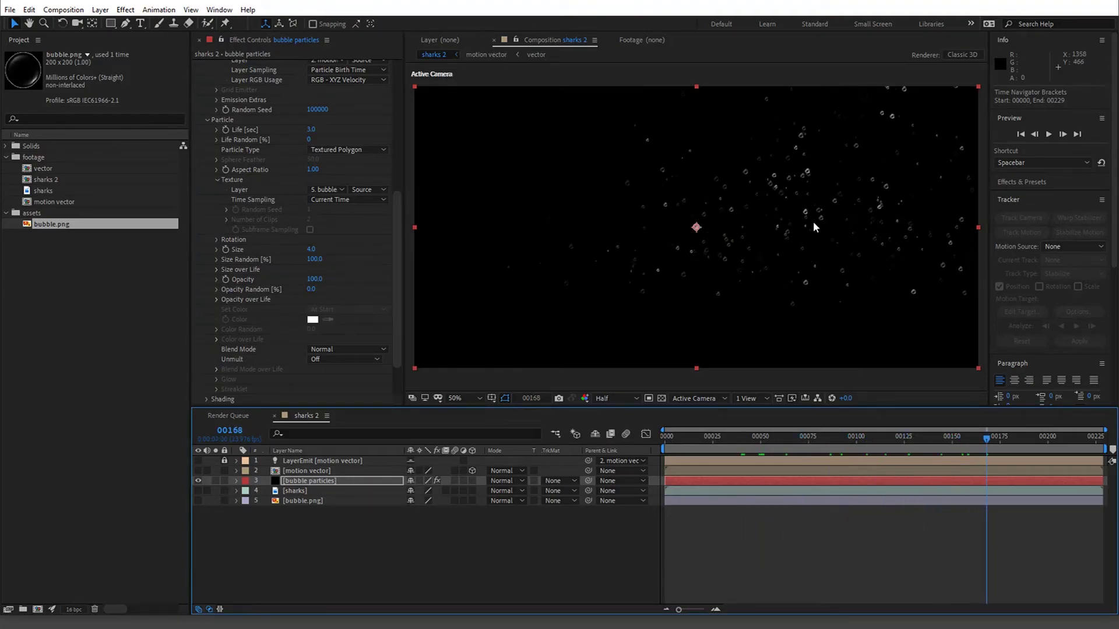
left_click(757, 442)
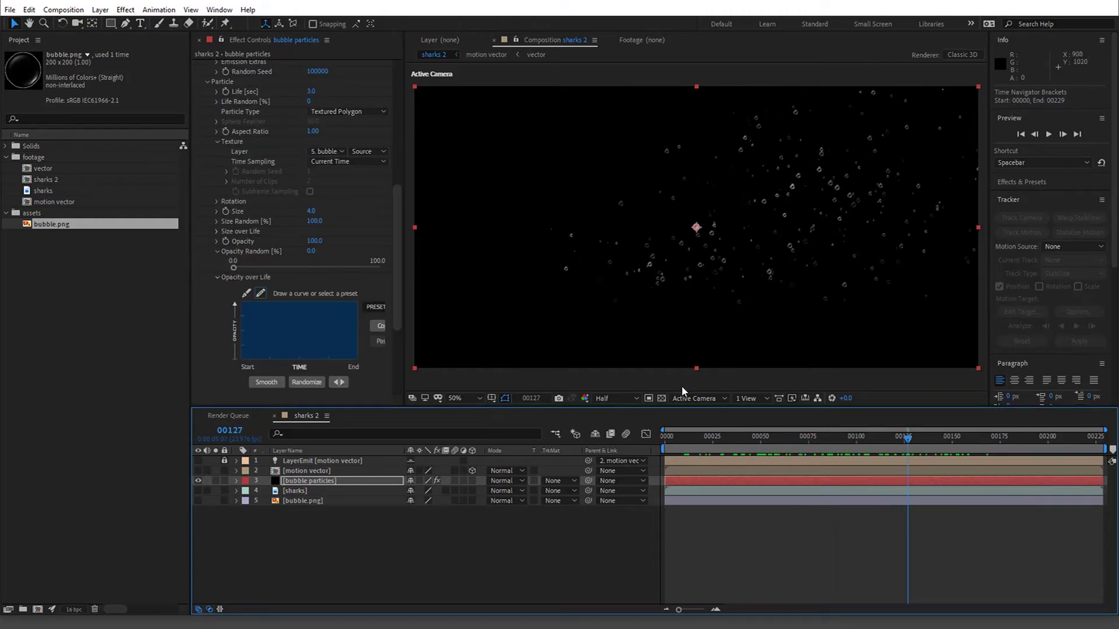
- Show the sharks footage, preview from the first frame, then unlock and select LayerEmit
left_click(198, 491)
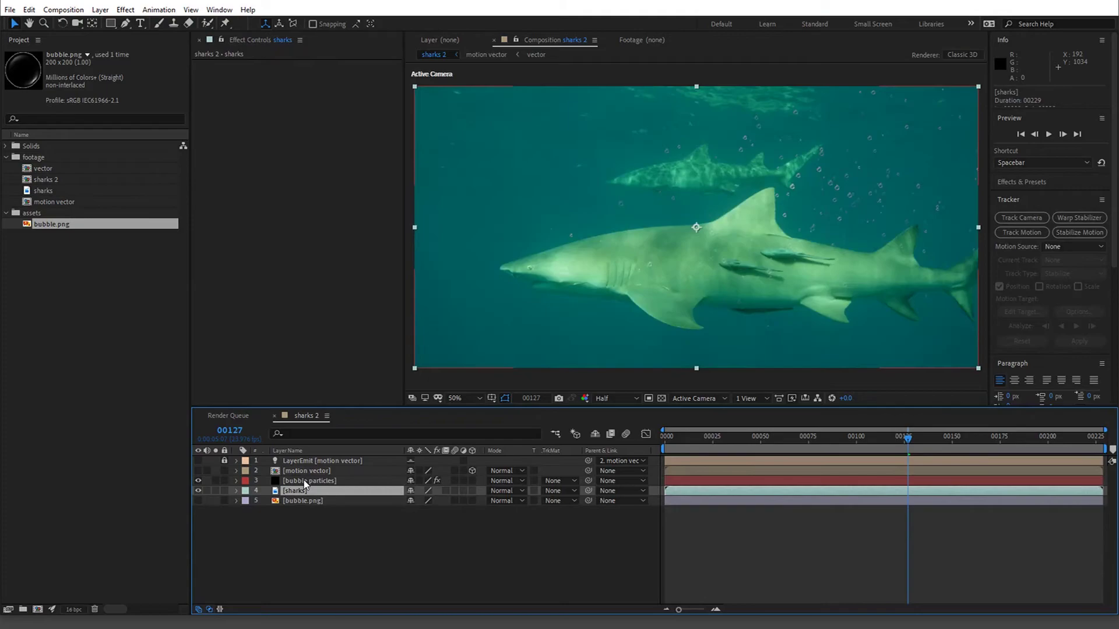
left_click(663, 437)
key("space")
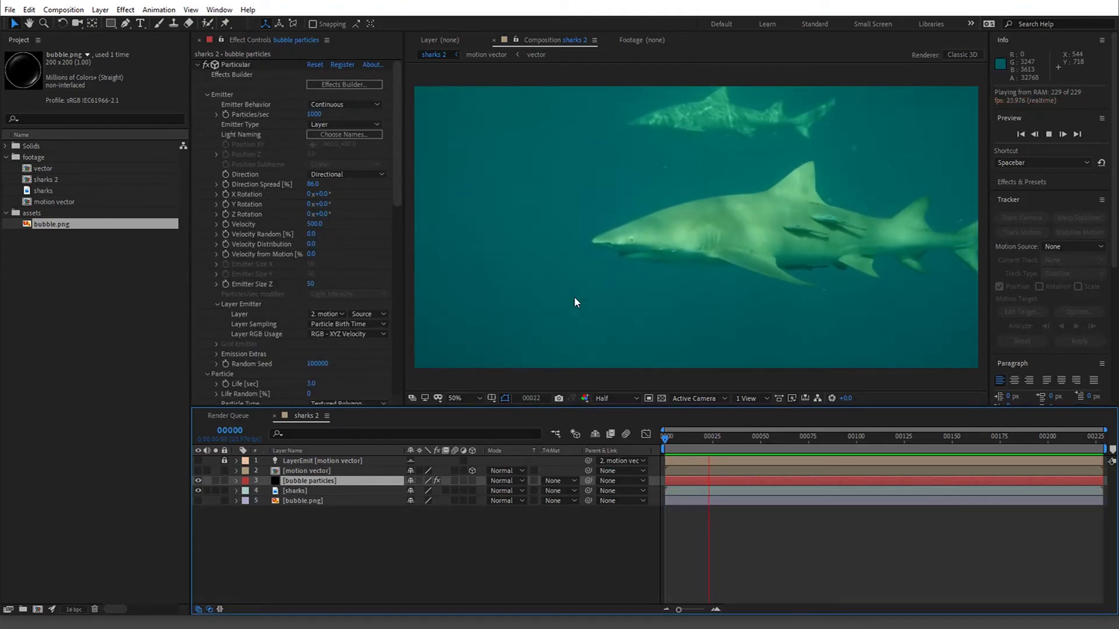
left_click(323, 480)
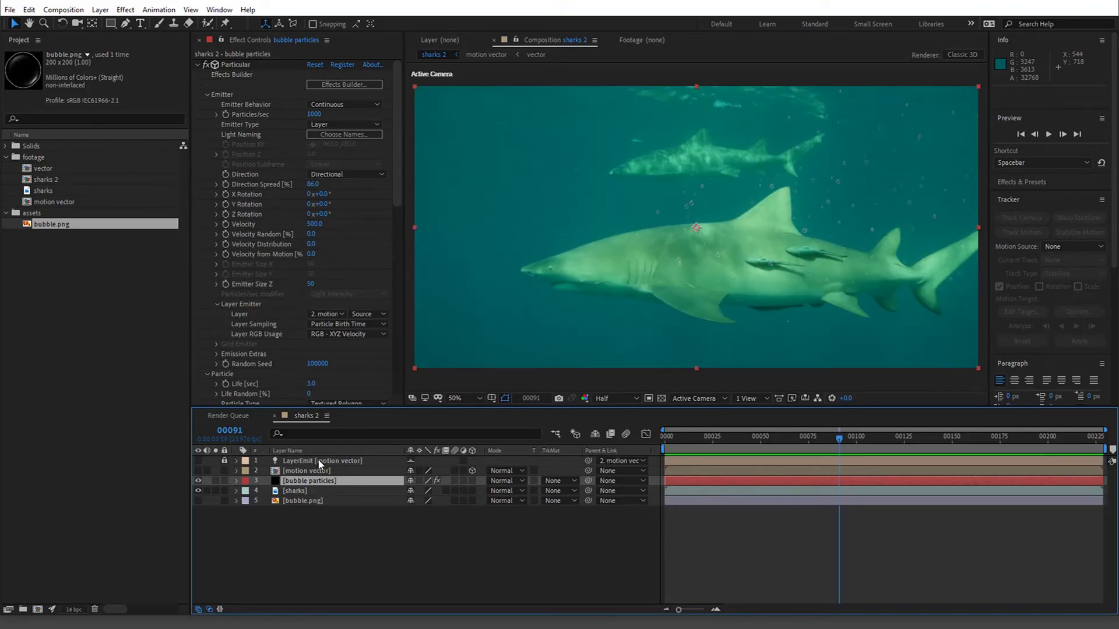
left_click(225, 461)
left_click(303, 461)
- Pre-compose LayerEmit, motion vector and bubble particles into a comp named 'particles'
left_click(311, 483, "shift")
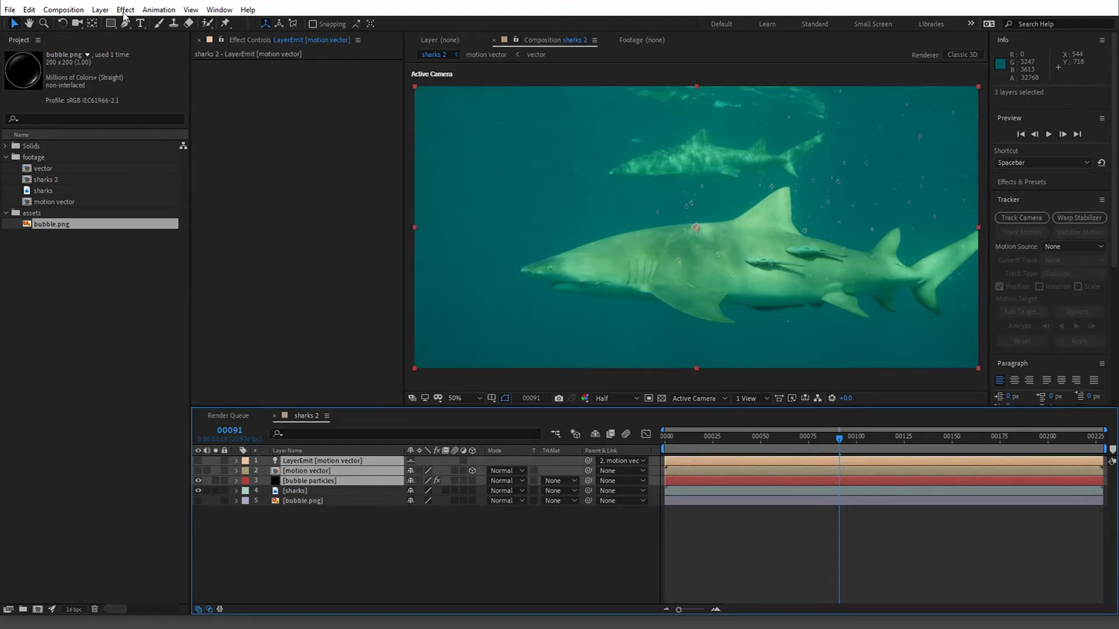
left_click(101, 10)
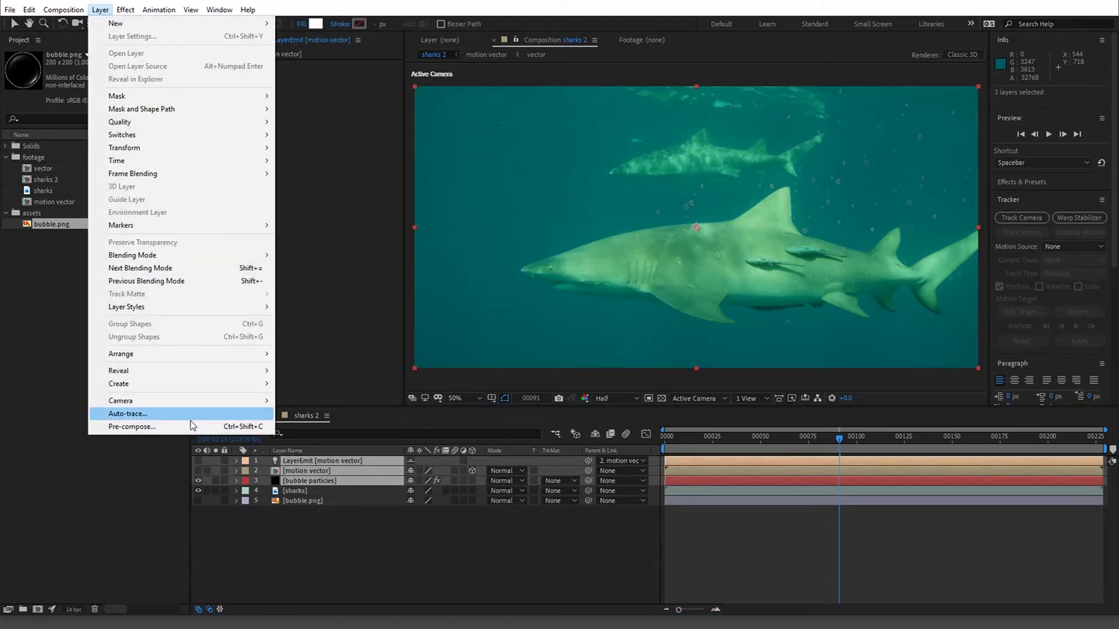
left_click(191, 424)
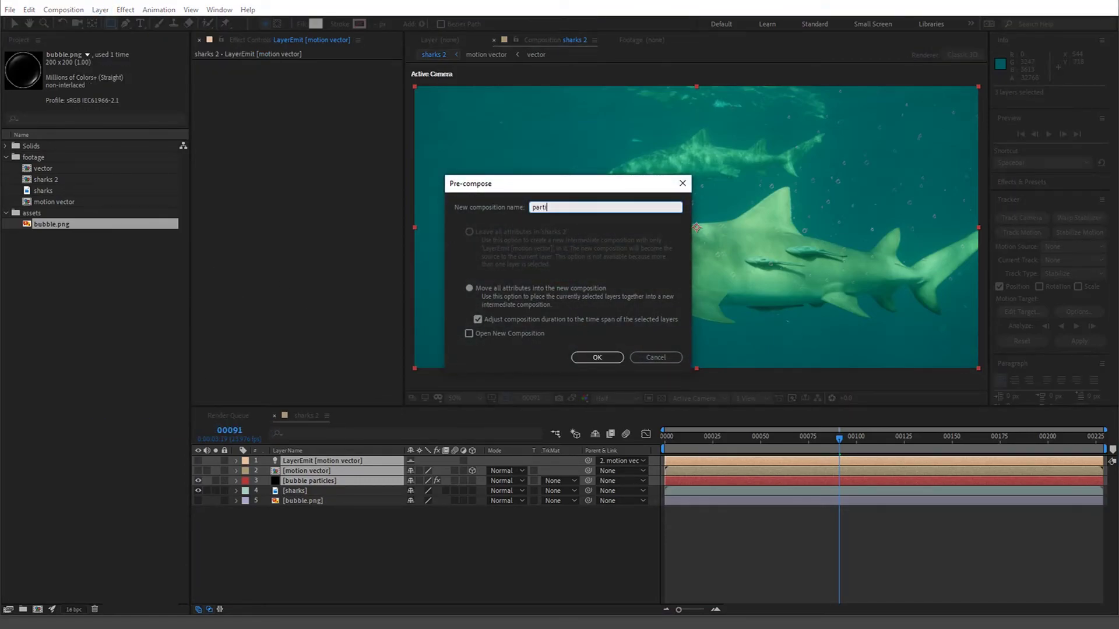
type("particles")
key("Return")
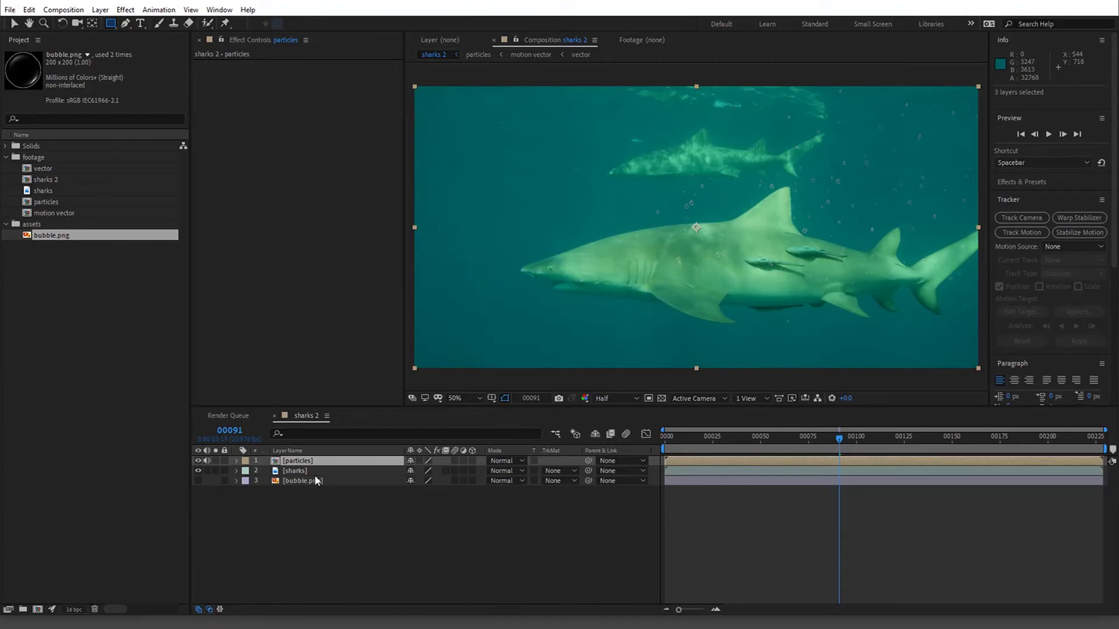
- Inside 'particles', enable motion blur on bubble particles, then return to sharks 2
left_click(313, 472)
double_click(313, 471)
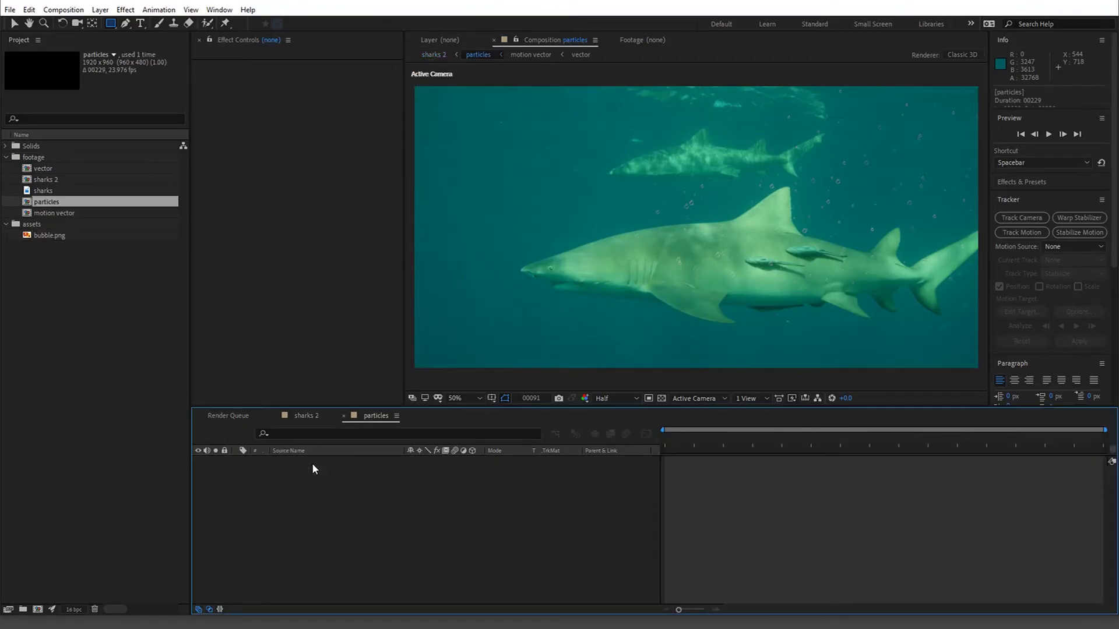
left_click(306, 483)
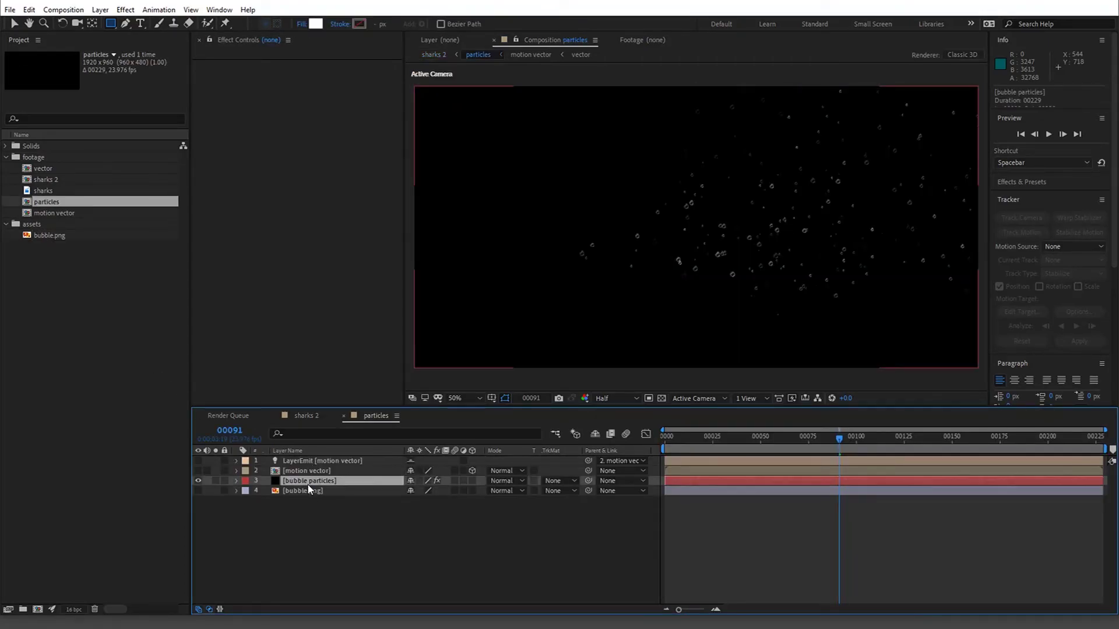
left_click(456, 480)
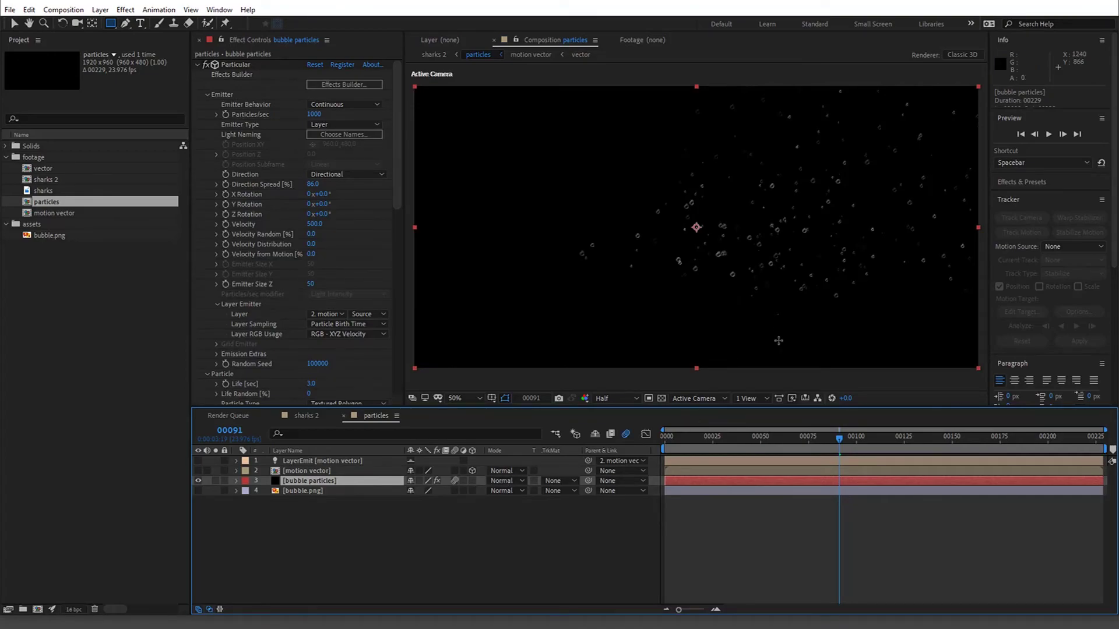
left_click(299, 415)
- Duplicate the sharks layer, move the copy to the top, and set its Scale to 100, -100%
left_click(296, 461)
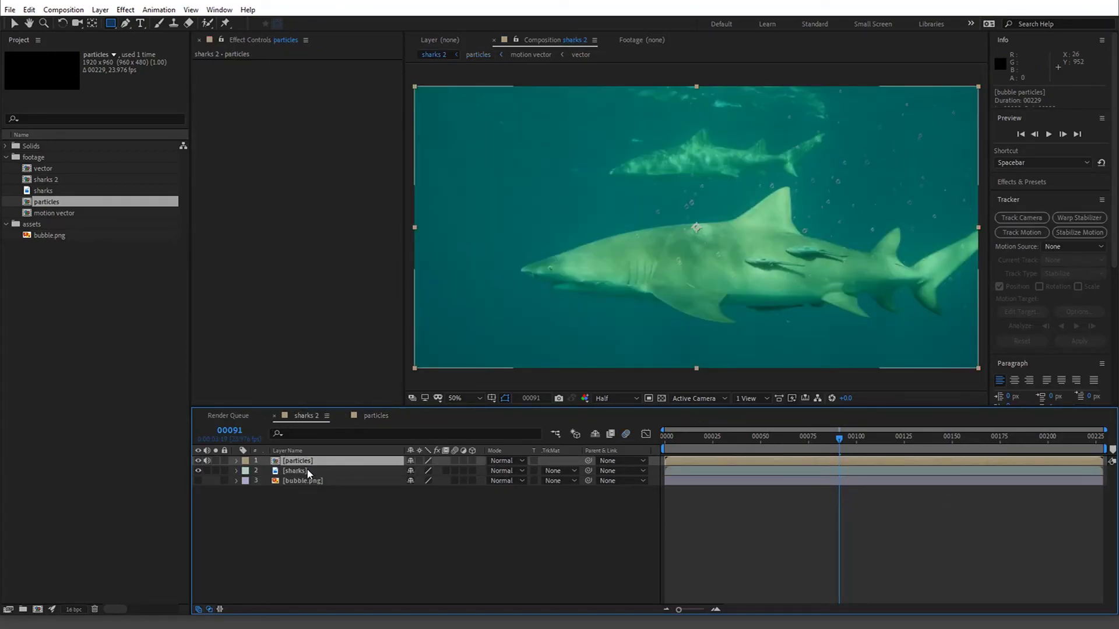
left_click(302, 472)
key("ctrl+d")
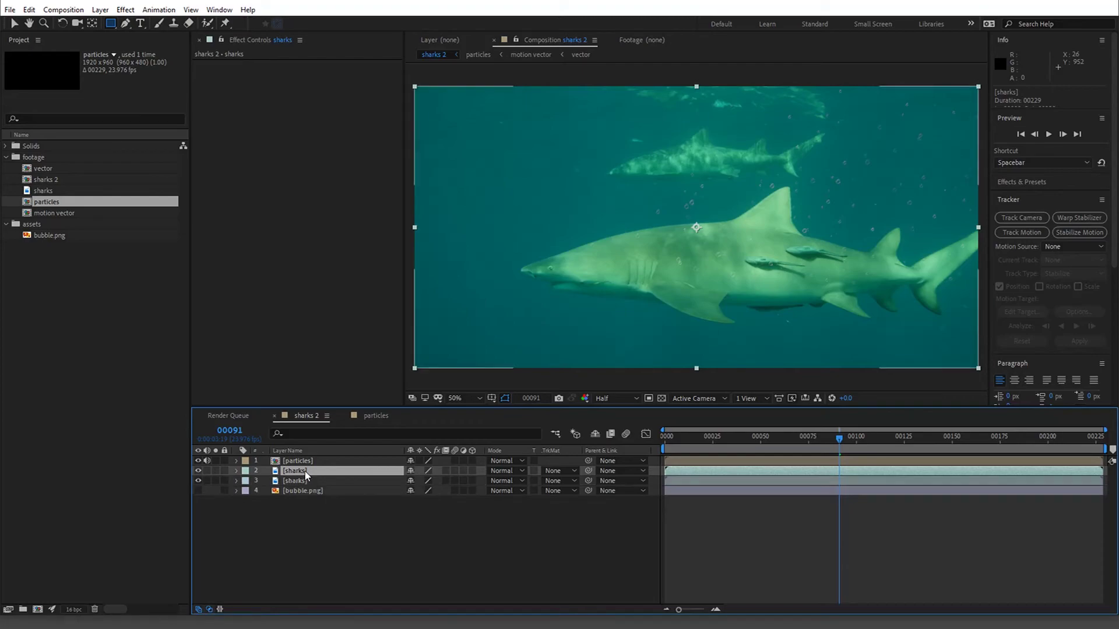
left_click_drag(302, 473, 303, 460)
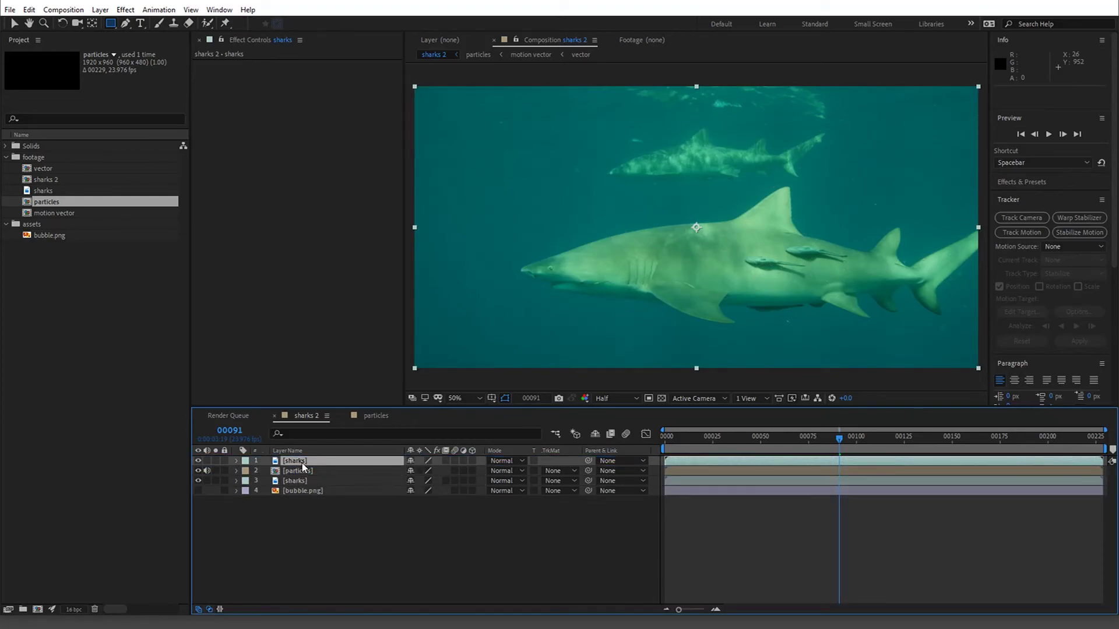
key("t")
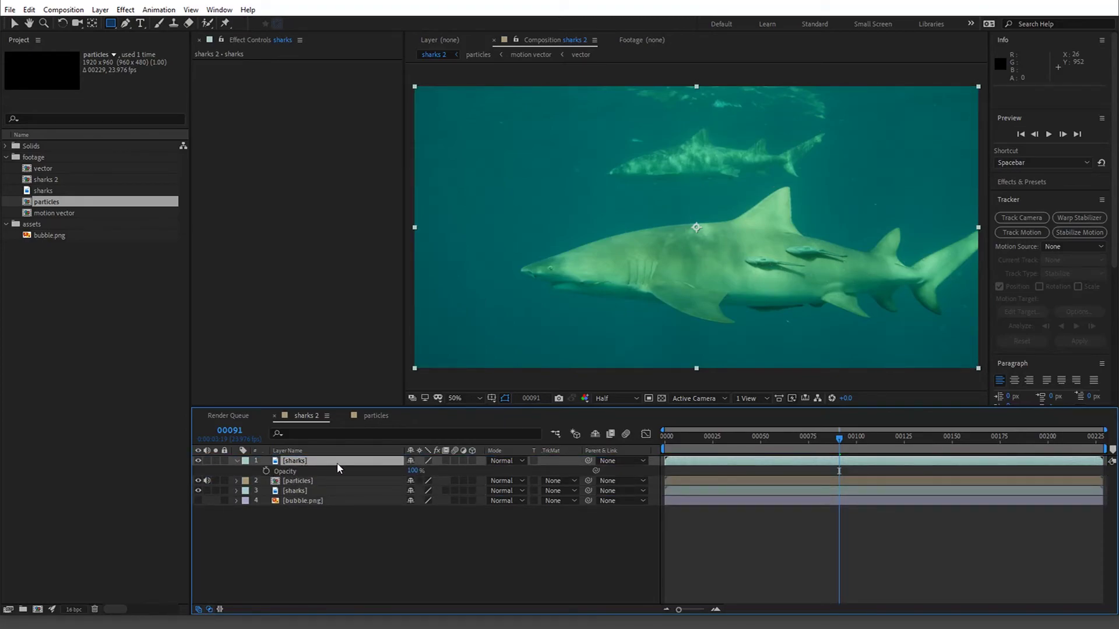
key("s")
left_click(447, 471)
type("-100")
key("Return")
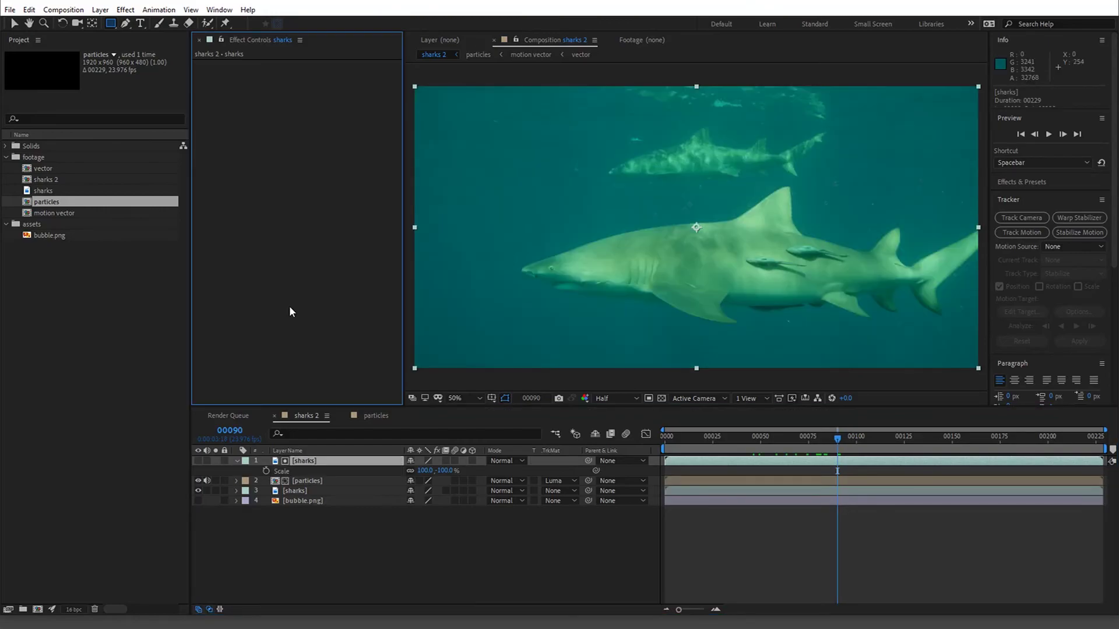
- Add Curves to the flipped sharks copy, bend it steeply upward, then select particles at frame 00168
key("ctrl+space")
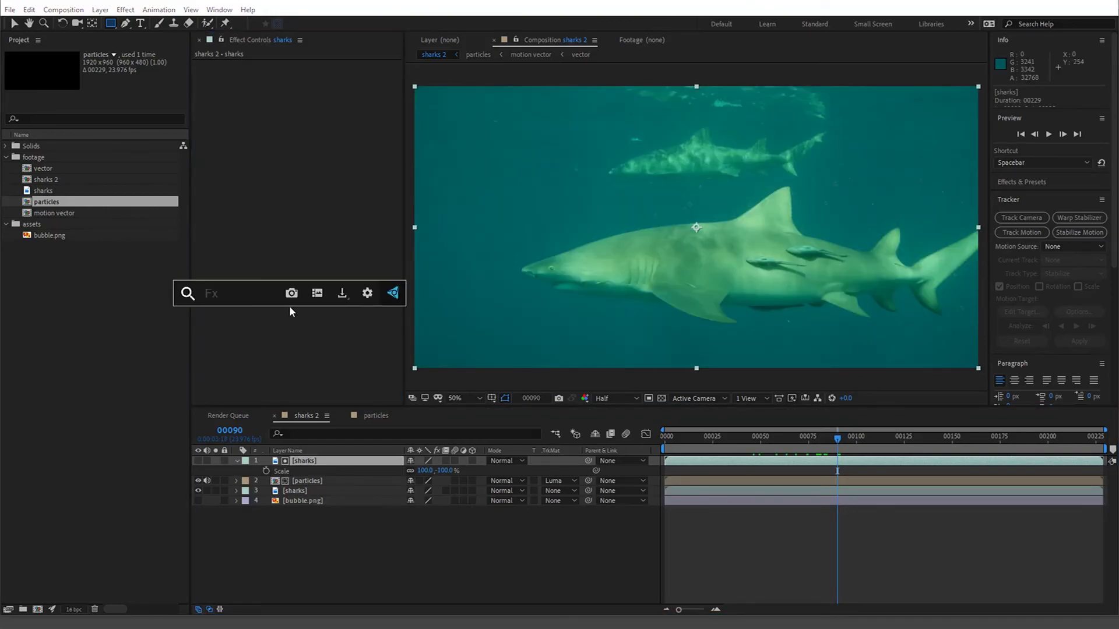
type("cu")
type("rve")
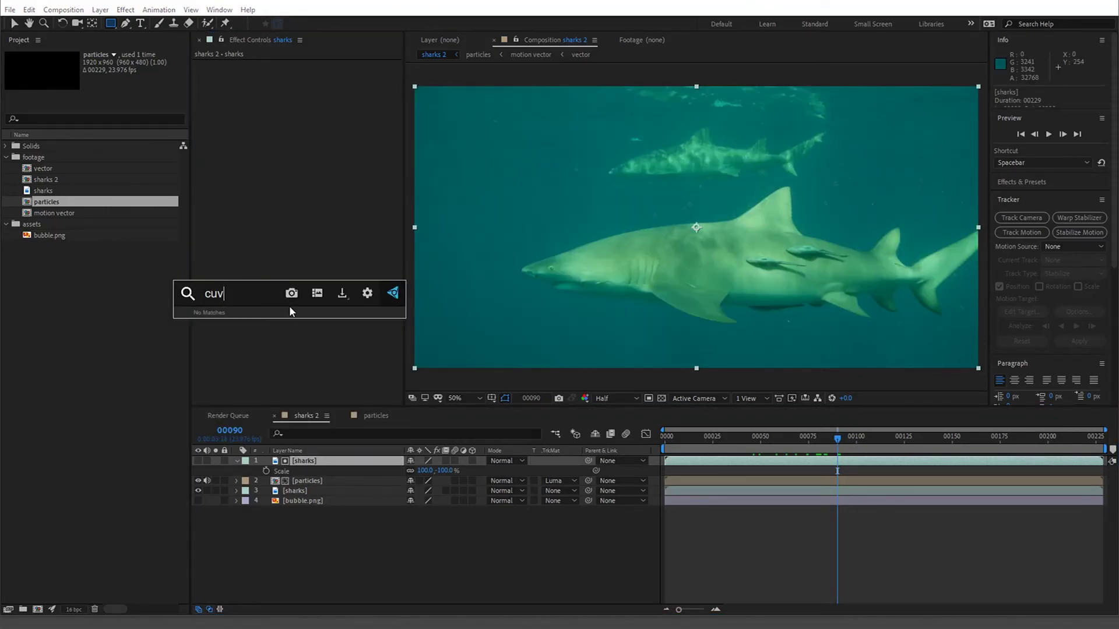
key("Return")
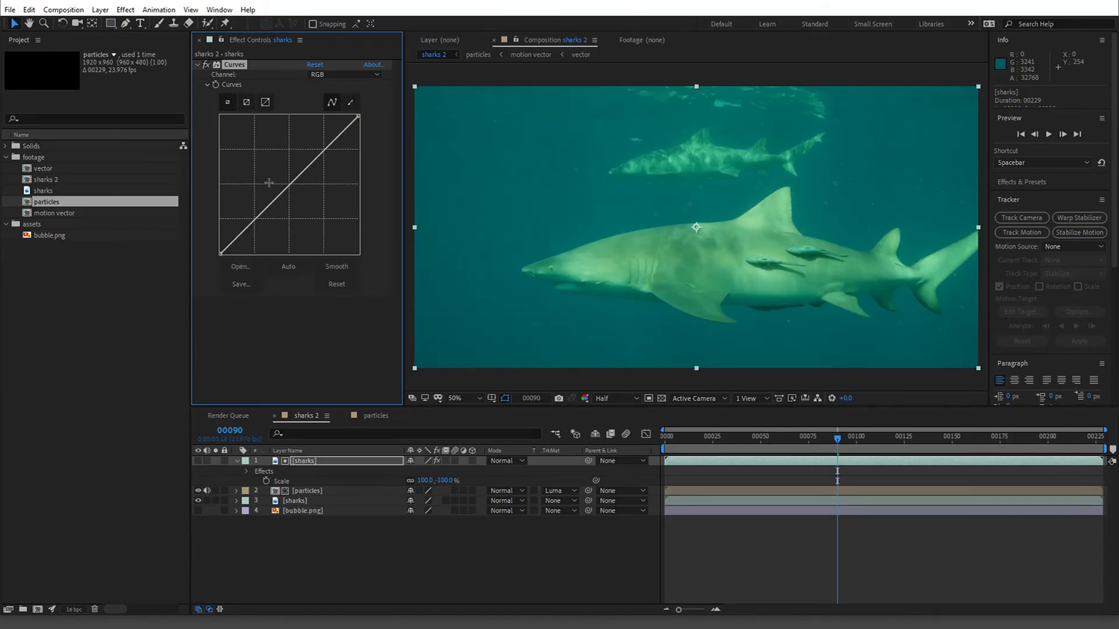
left_click_drag(294, 183, 301, 120)
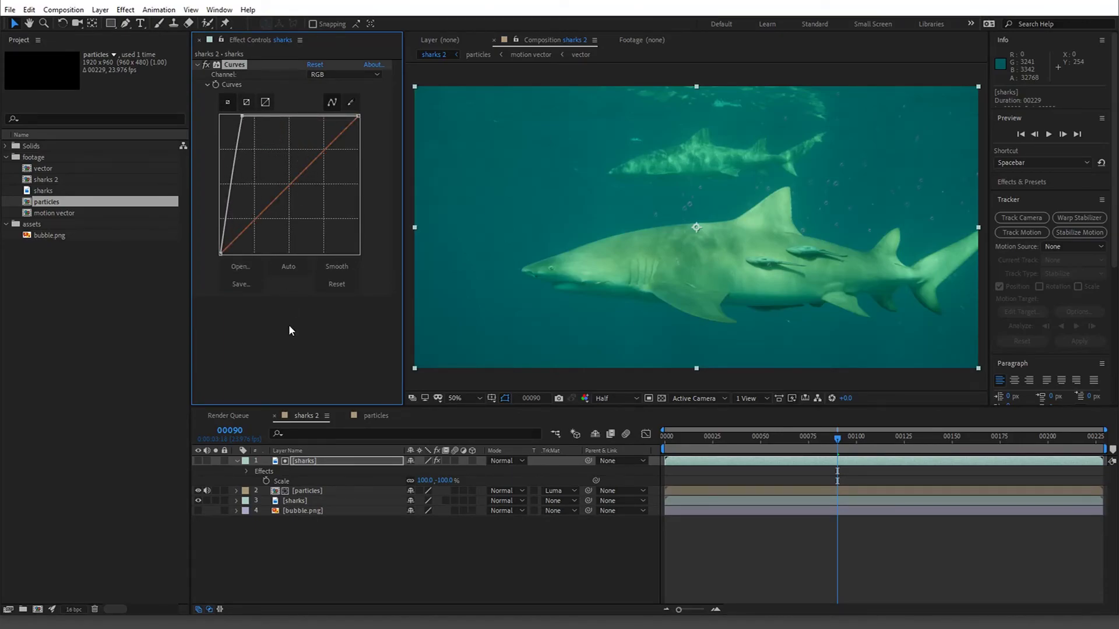
left_click(323, 491)
left_click_drag(705, 436, 985, 436)
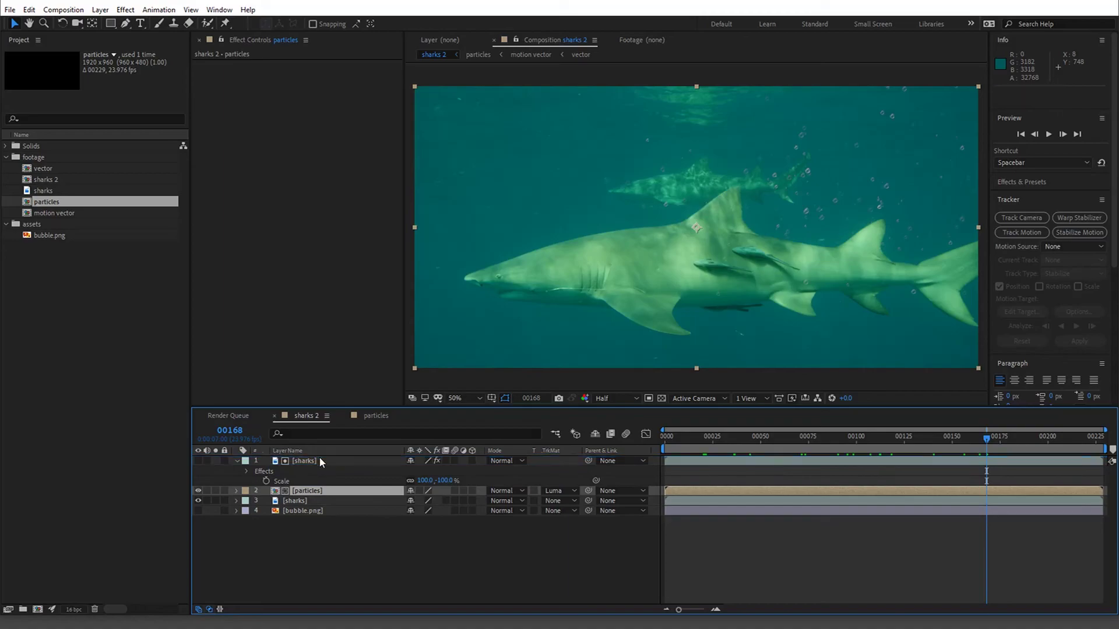
- Move the particles layer above the sharks copy and hide it, keeping the copy visible
key("ctrl+bracketright")
left_click(198, 461)
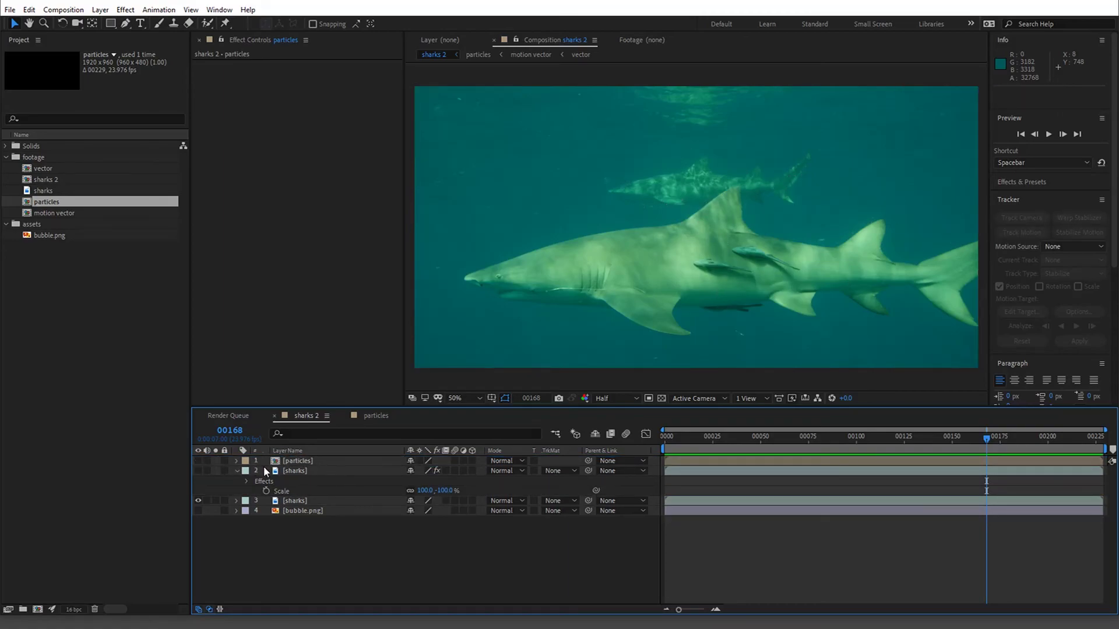
left_click(294, 472)
left_click(199, 470)
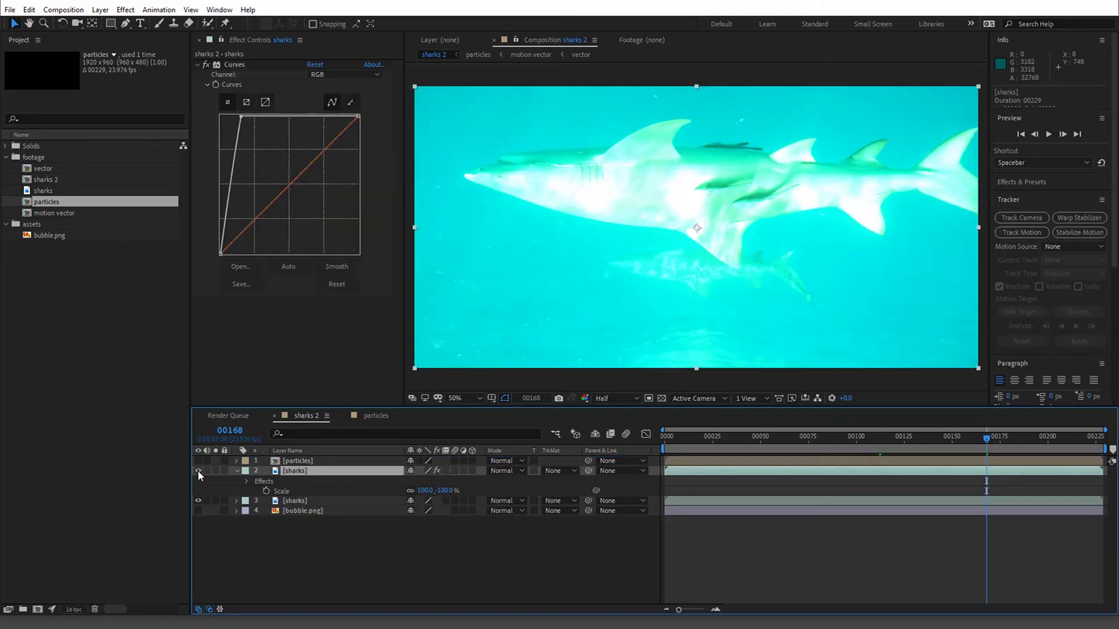
- Set the sharks copy's track matte to Luma Matte, check it over time, and reveal its Opacity
left_click(506, 471)
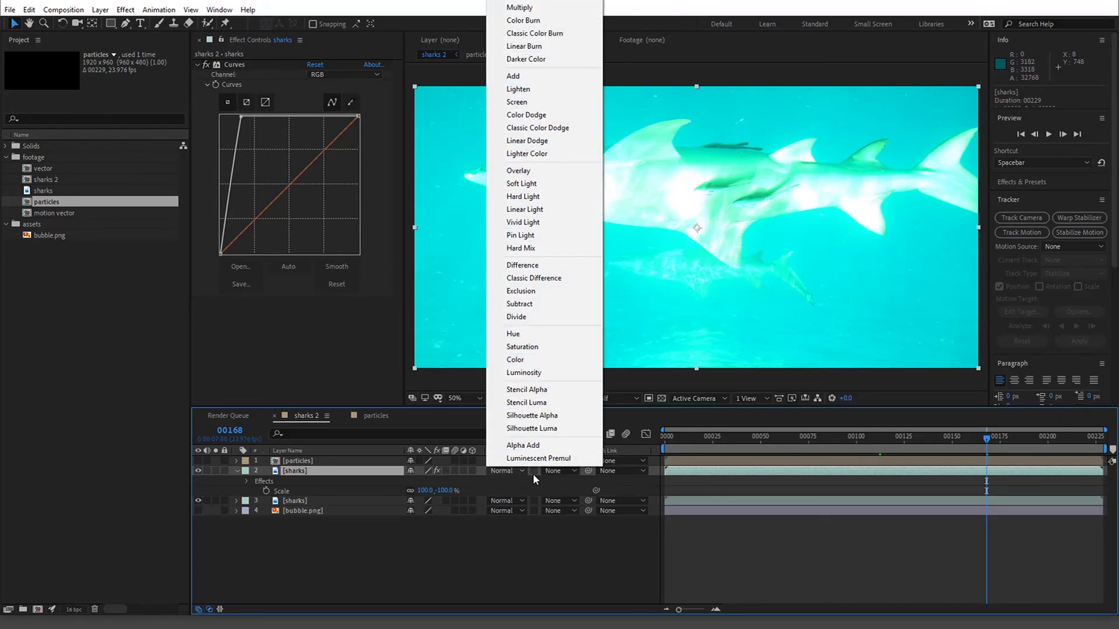
left_click(557, 472)
left_click(590, 527)
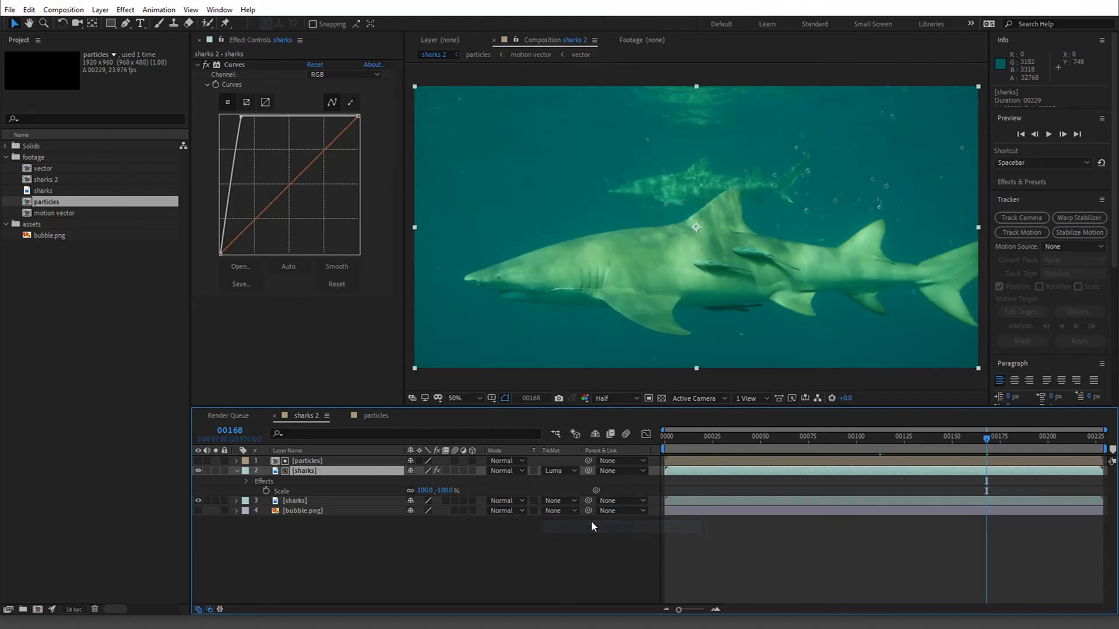
left_click_drag(683, 438, 993, 442)
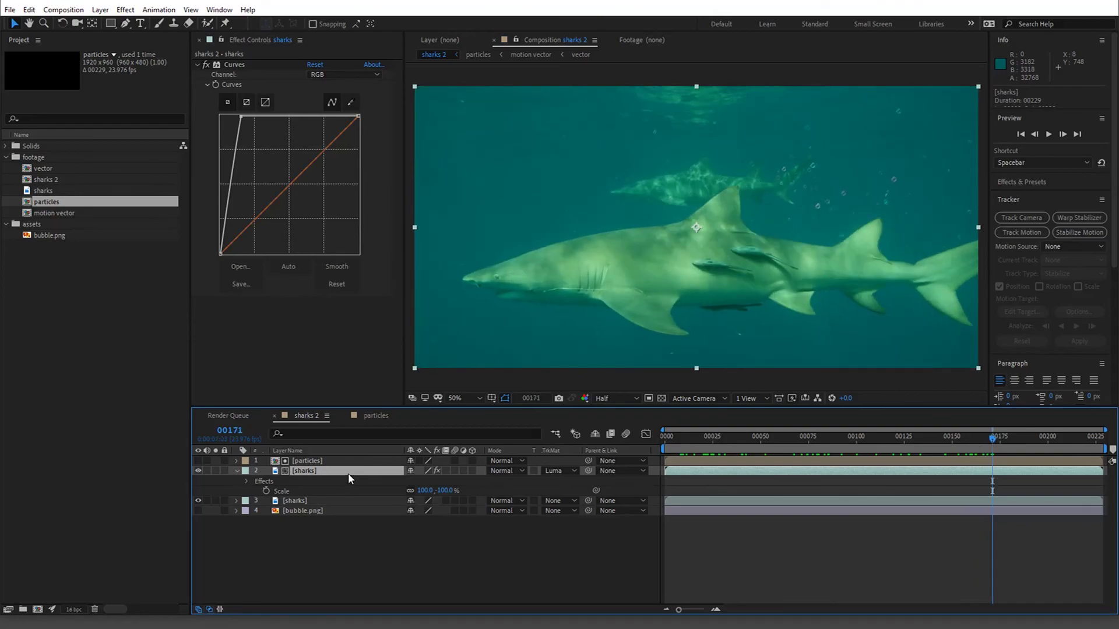
key("t")
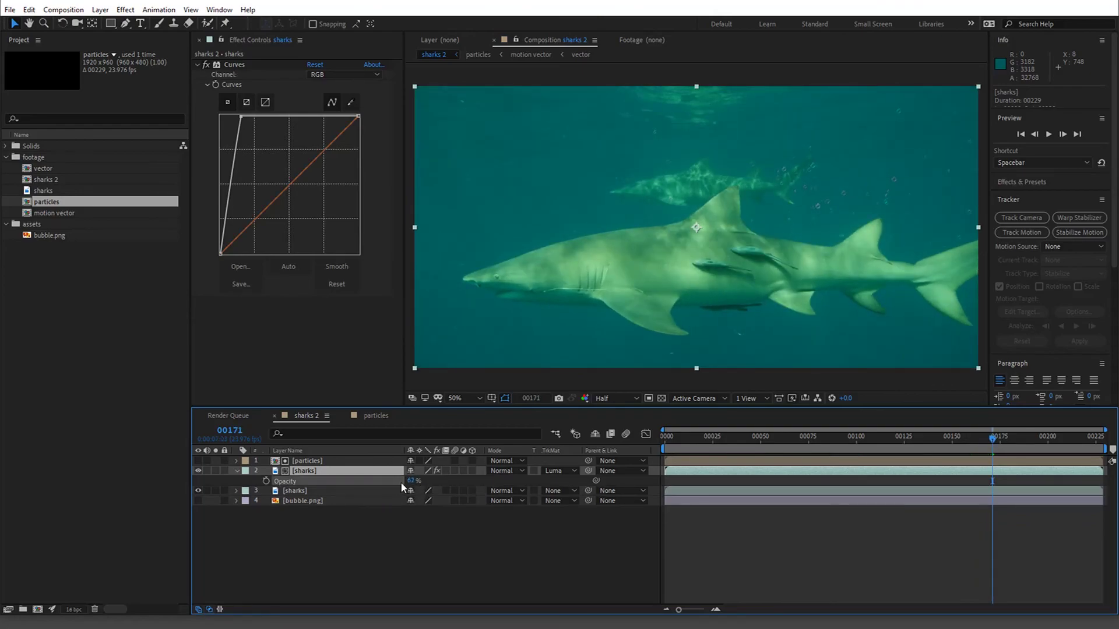
key("space")
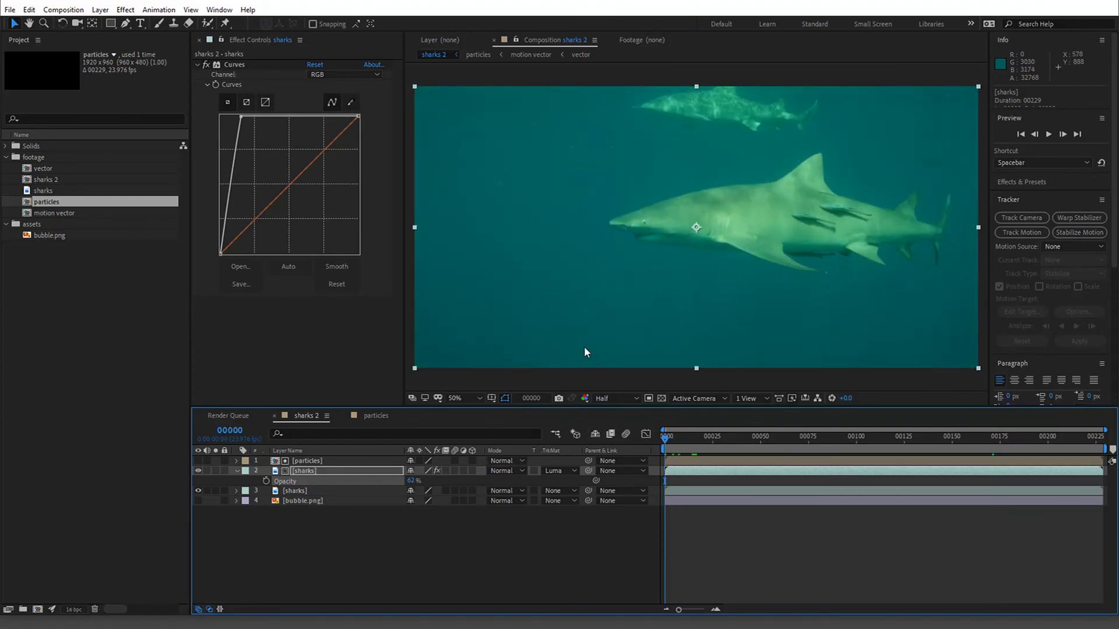